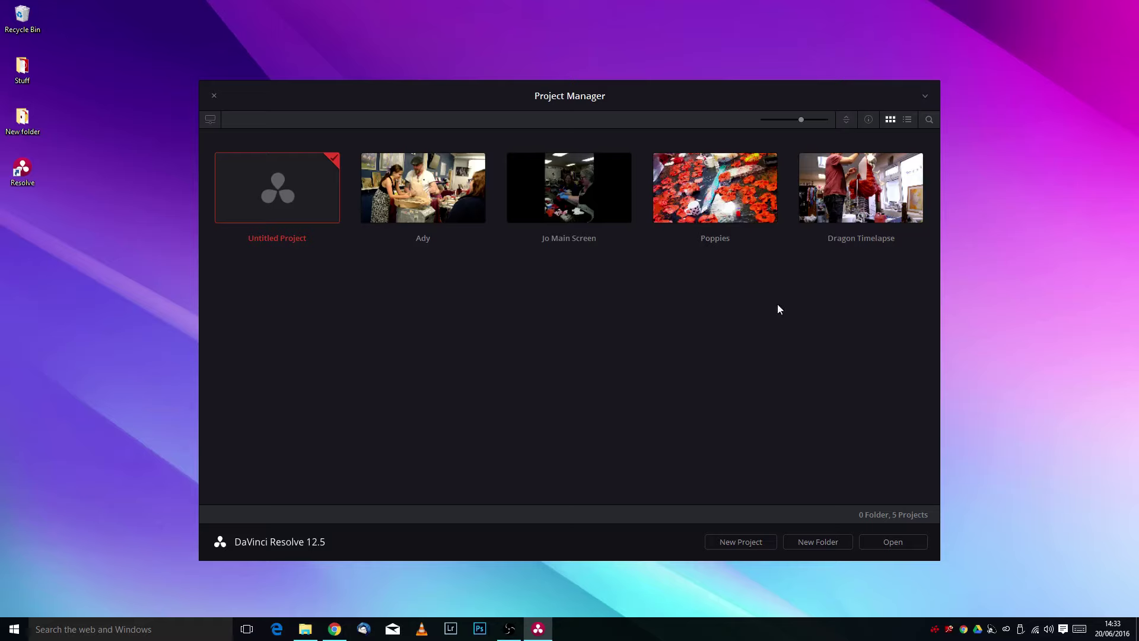
Create a new project named "Ady Tut" and open it.
click(763, 545)
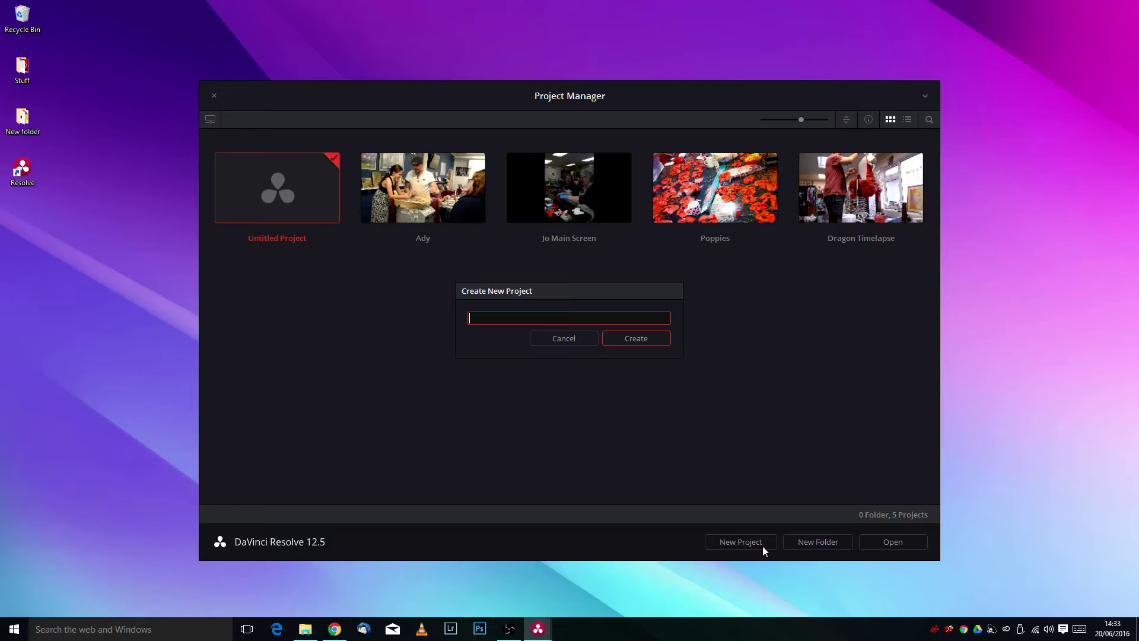
text(Ady Tut)
key(Return)
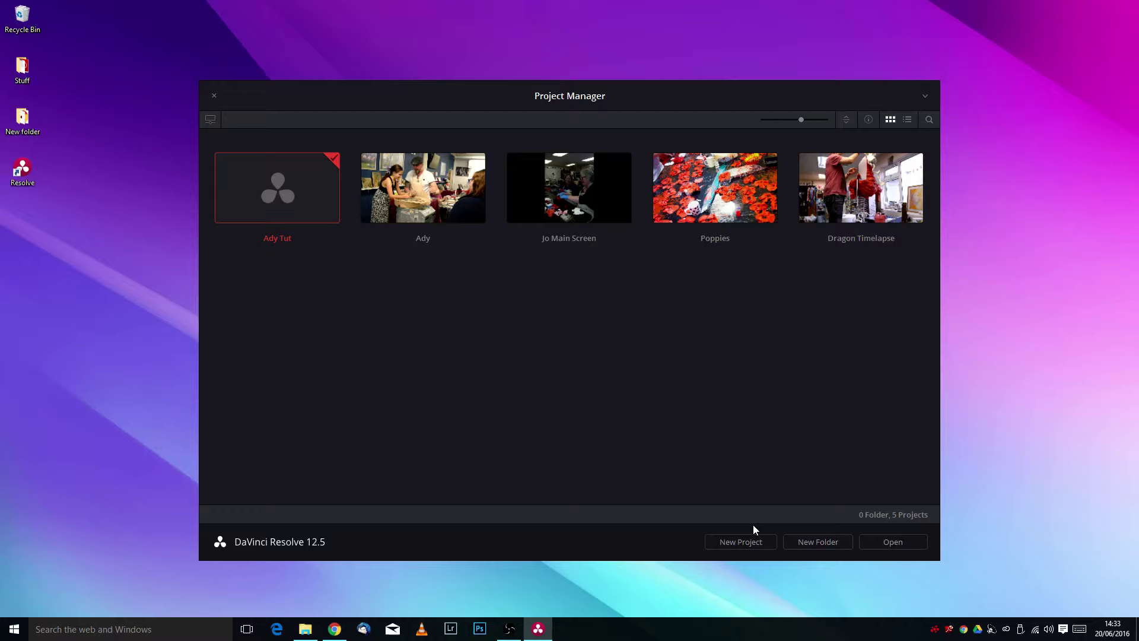
double_click(300, 218)
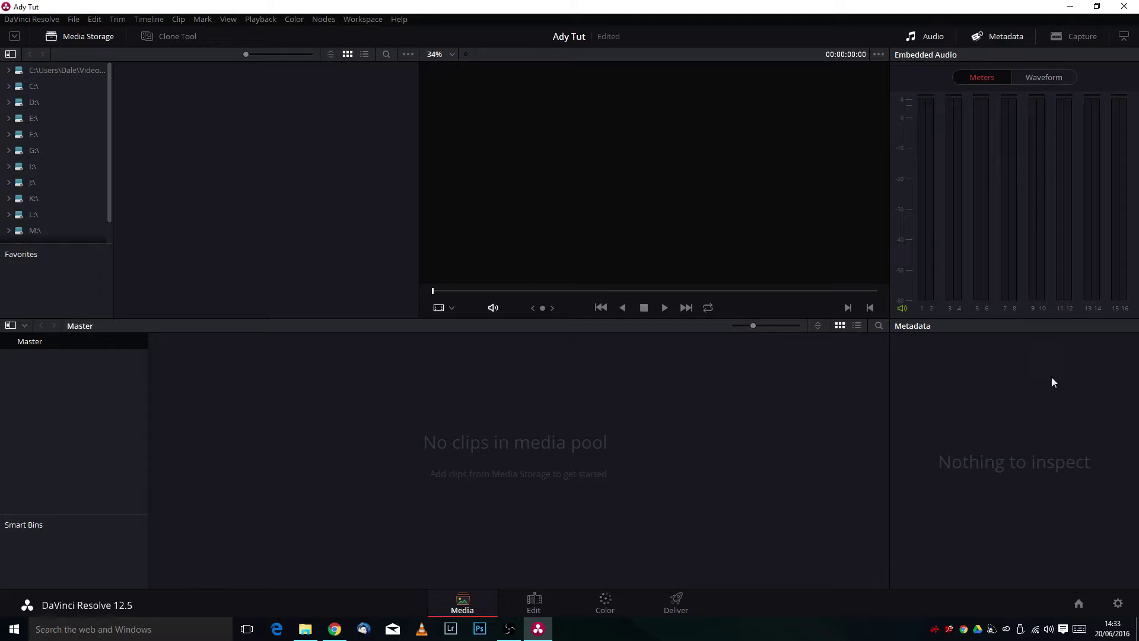
Look through the Edit, Color and Deliver pages, then return to the Media page.
click(534, 602)
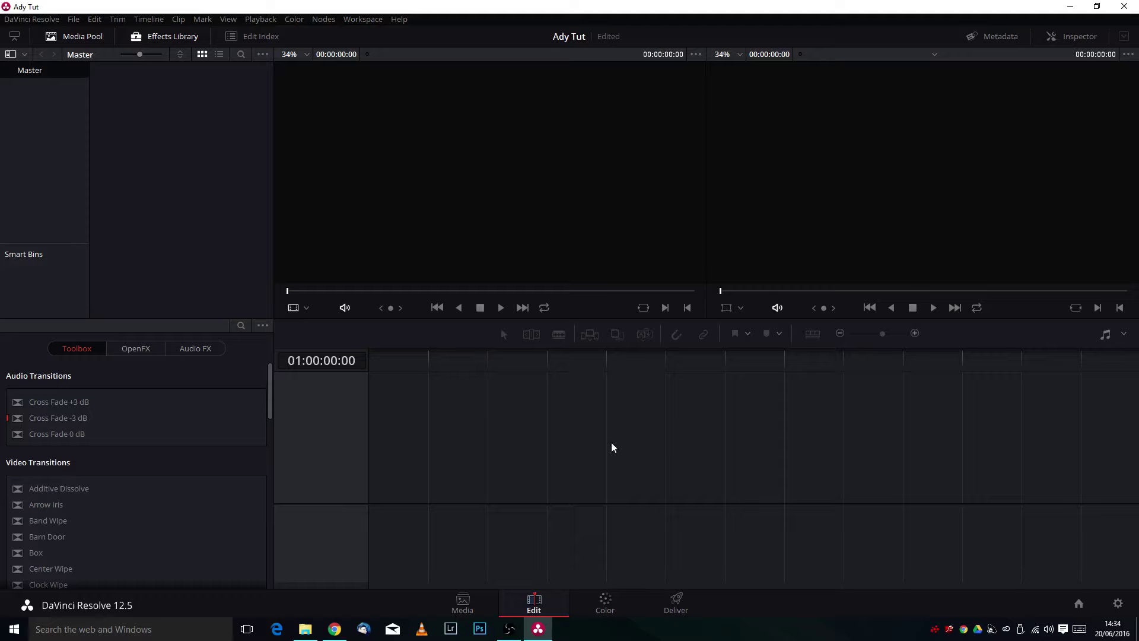
click(605, 602)
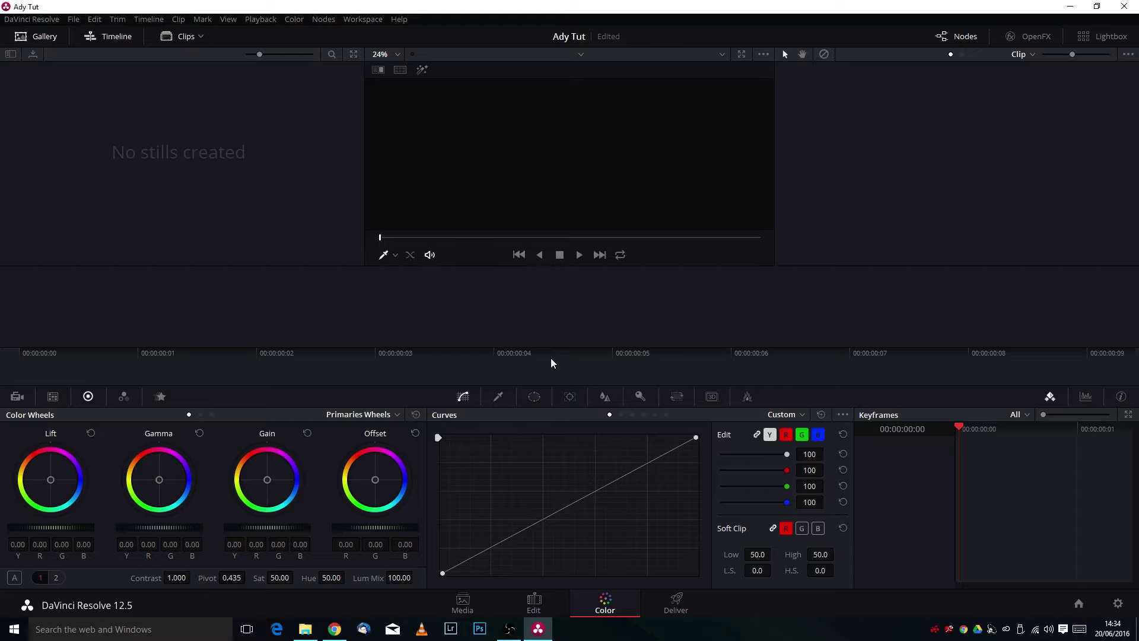
click(670, 604)
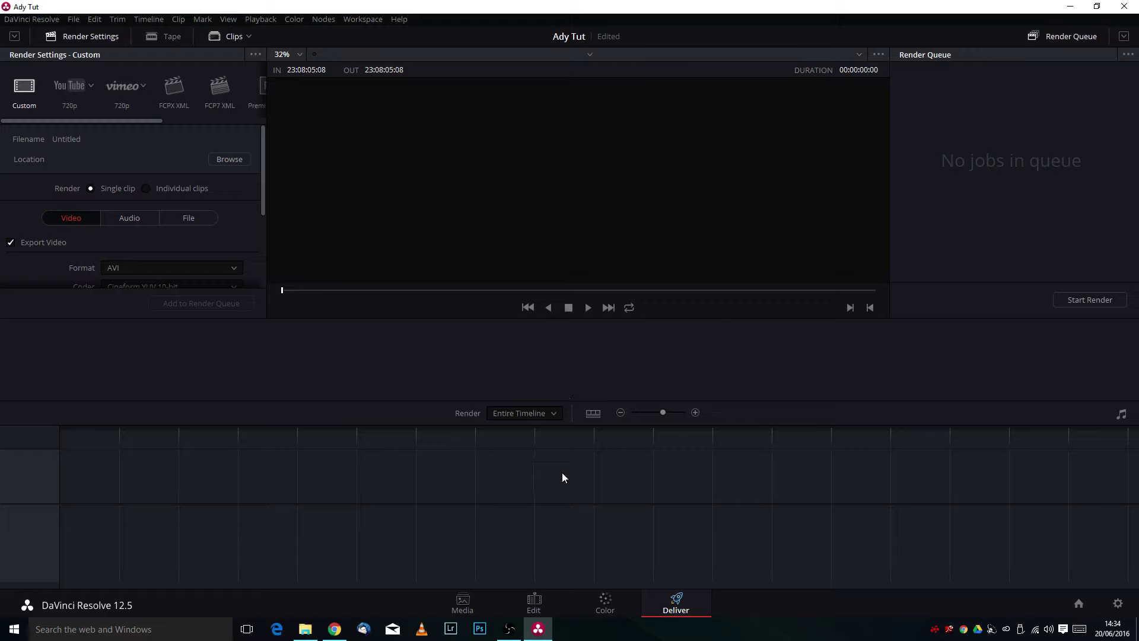
click(454, 610)
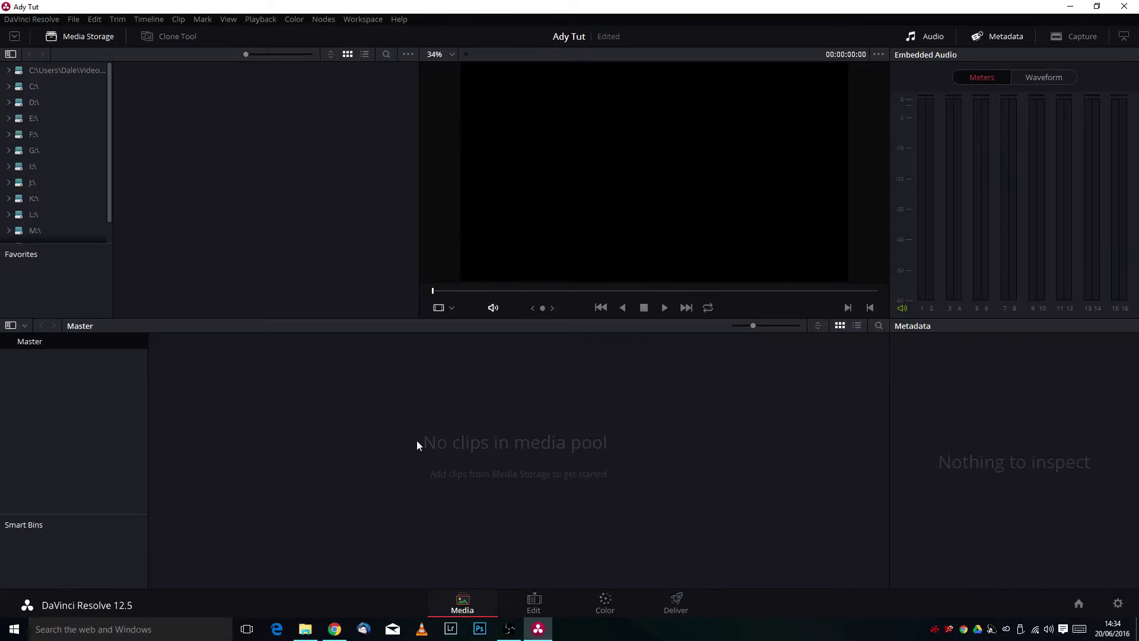
Import the files A_Long_Cold through PB1_2594 from the Ady folder in File Explorer into the media pool, changing the project frame rate to match the clips.
click(308, 628)
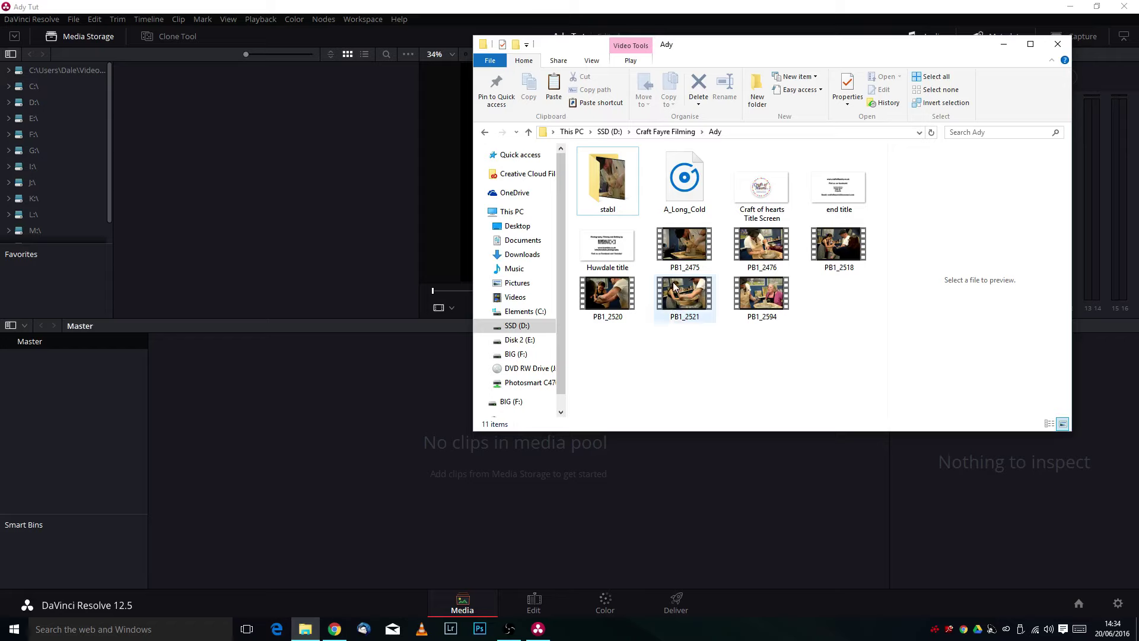
key(Right)
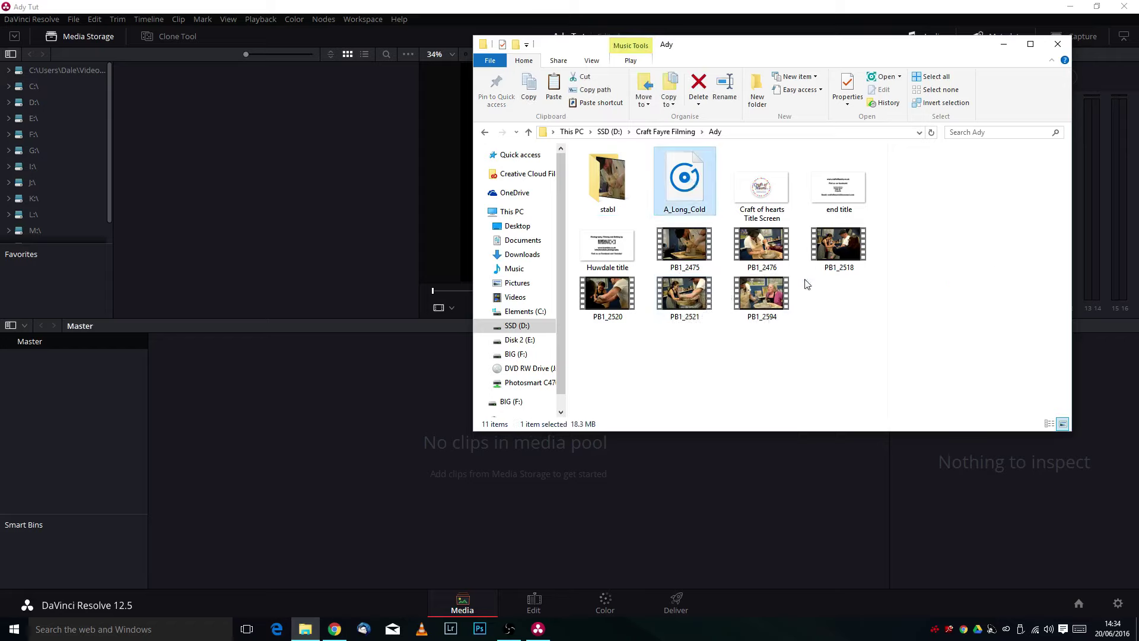
click(773, 305)
drag(844, 378, 685, 166)
click(694, 355)
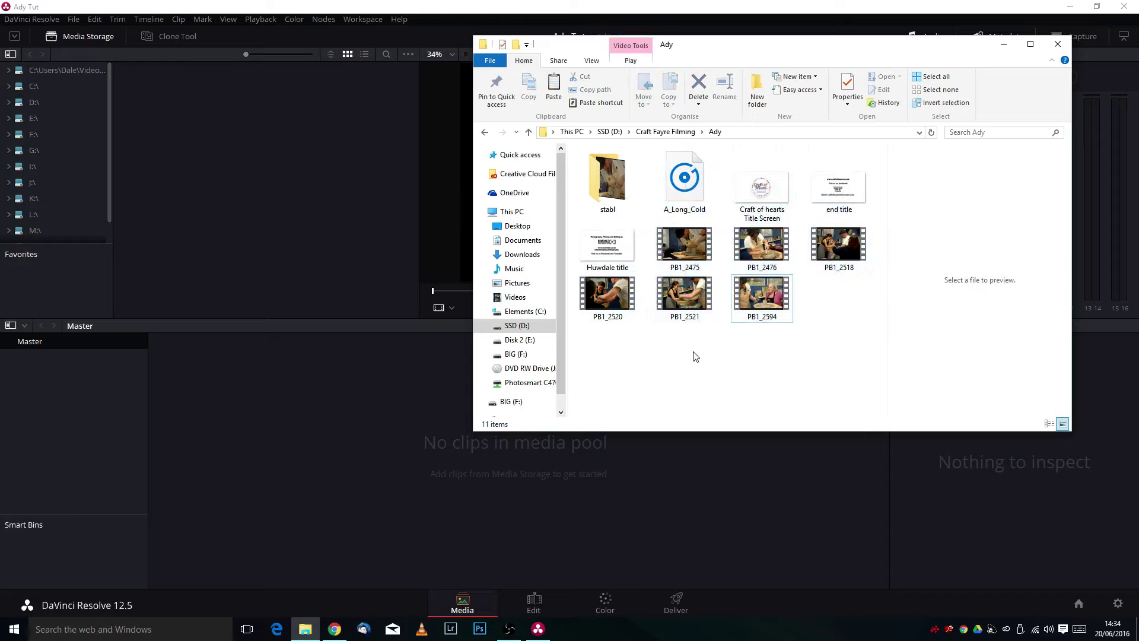
click(687, 204)
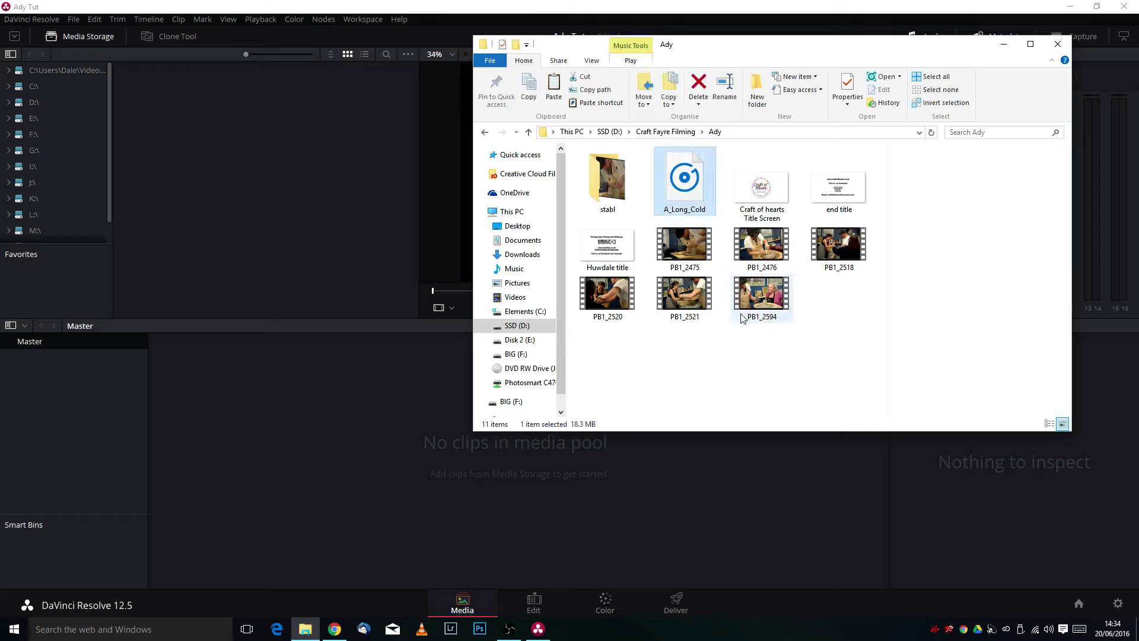
shift+click(765, 307)
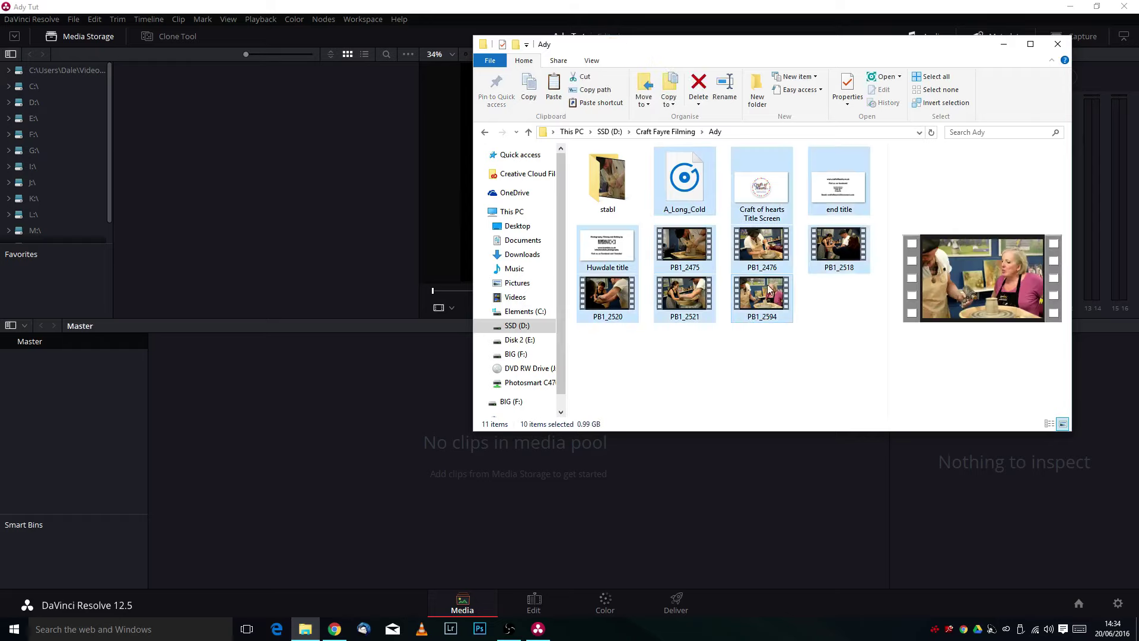
drag(768, 289, 442, 515)
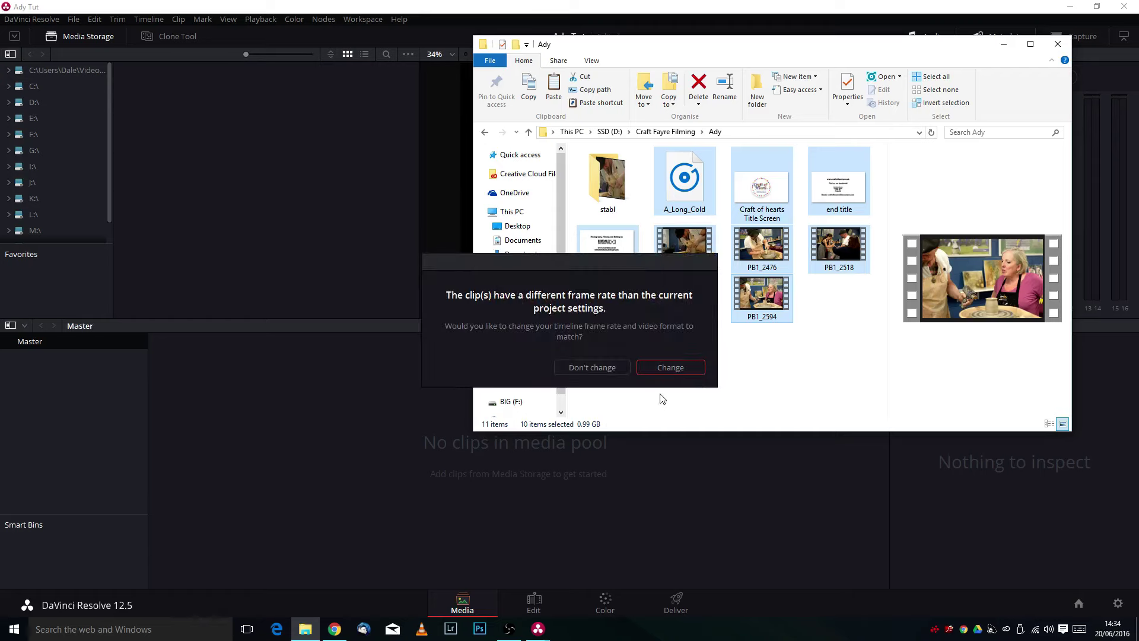
click(670, 368)
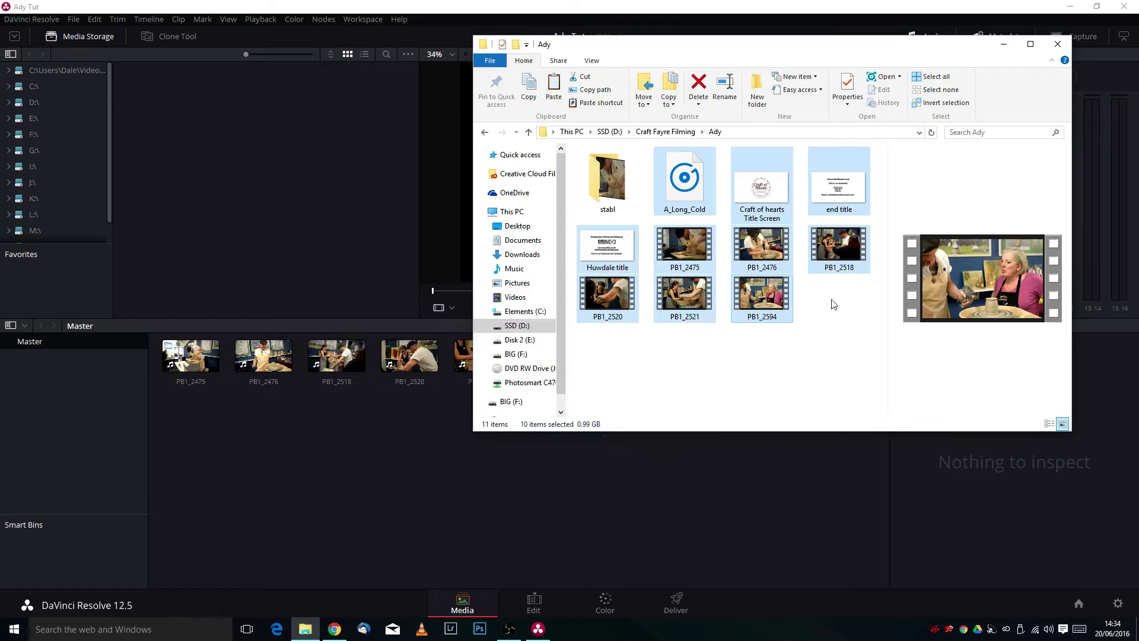
click(1014, 46)
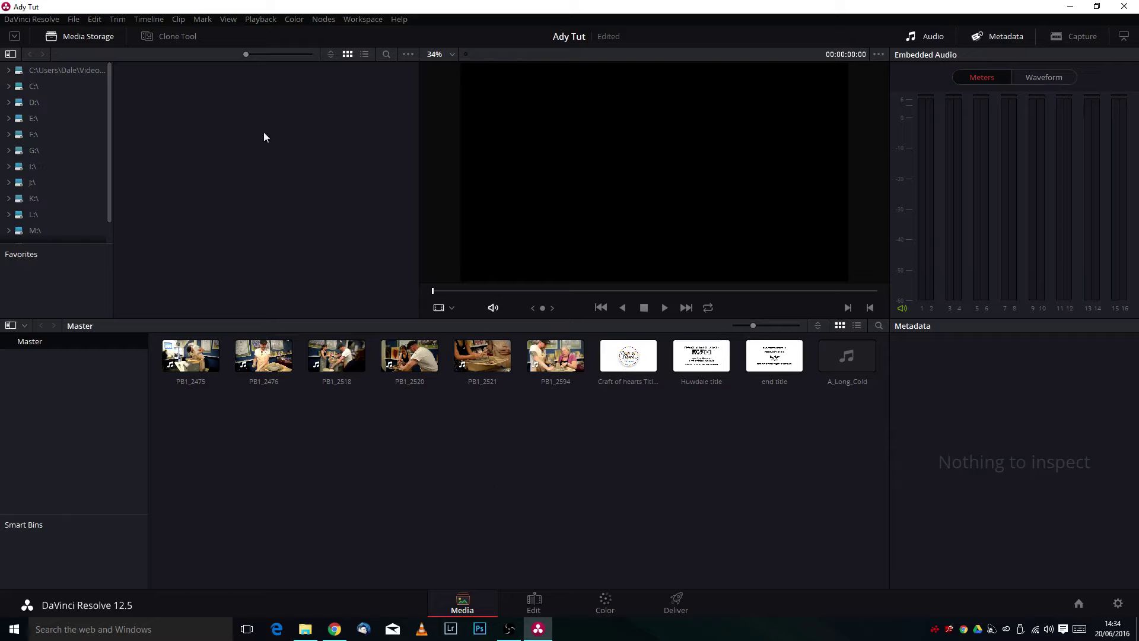
Browse the contents of the Videos folder in the media storage.
click(13, 72)
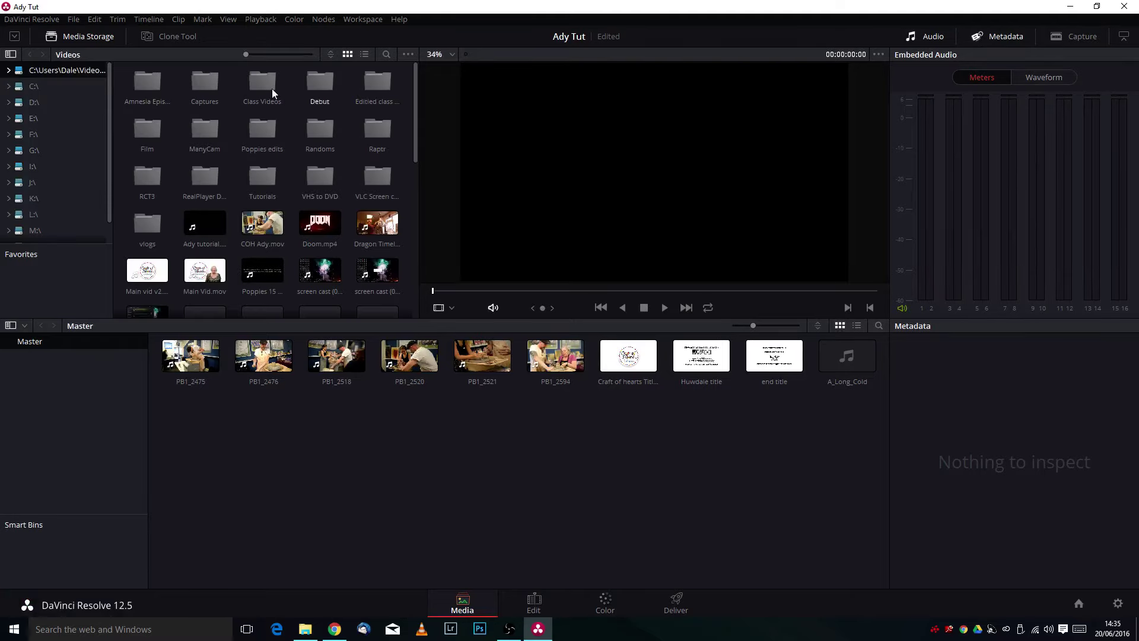
scroll(332, 223, down, 3)
scroll(333, 222, up, 3)
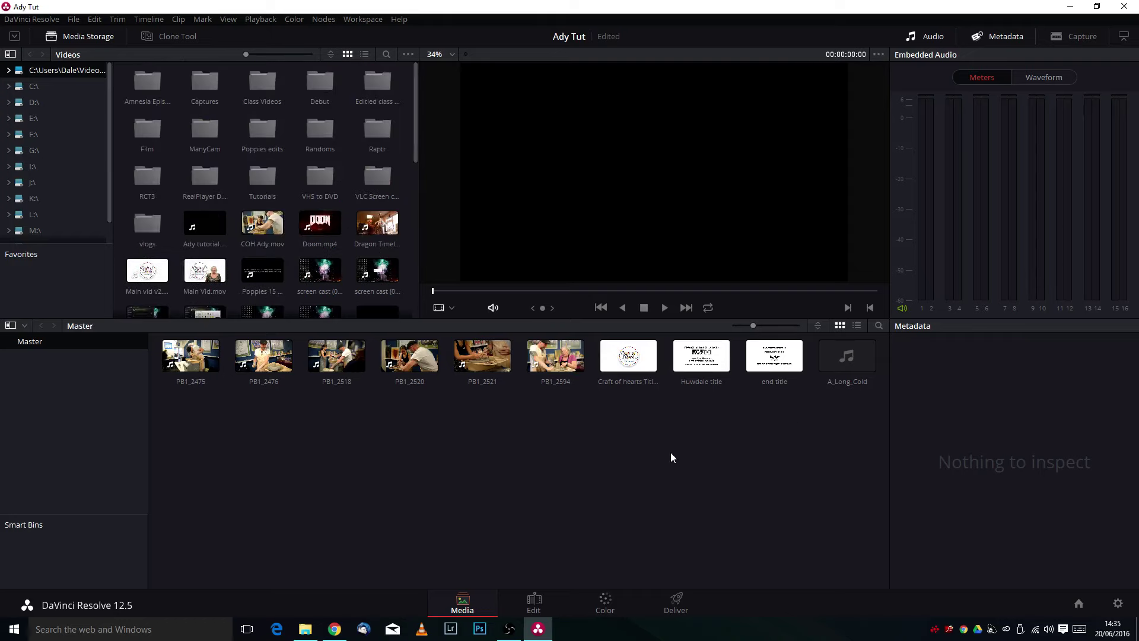
On the Edit page, place the Craft of hearts Title Screen at the start of the timeline and return the playhead to 01:00:00:00.
click(547, 597)
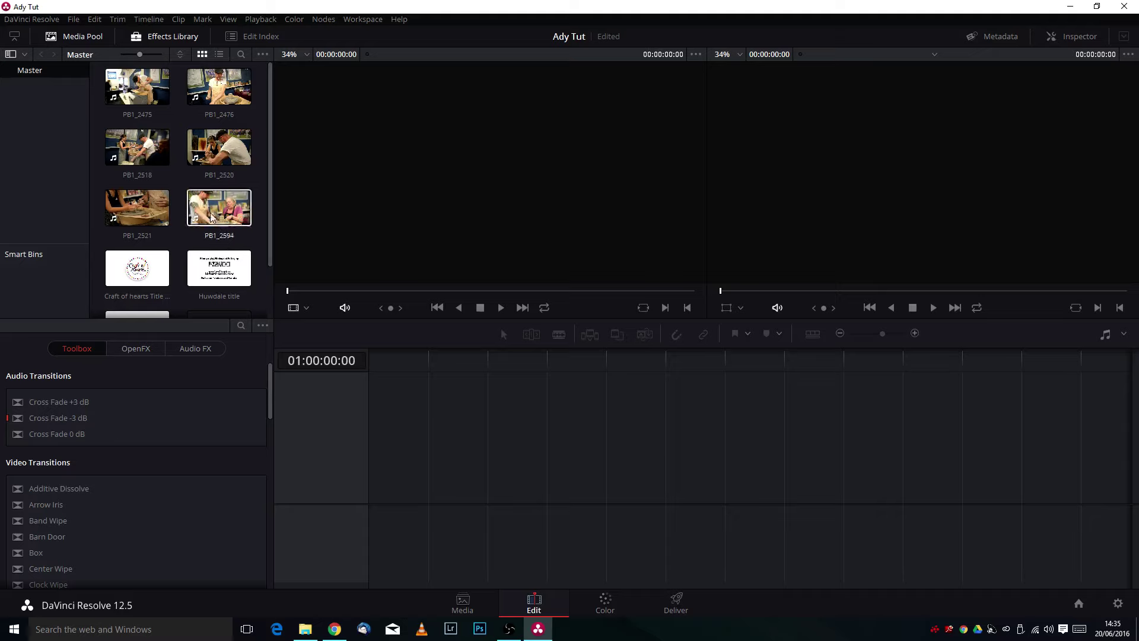
drag(133, 278, 372, 433)
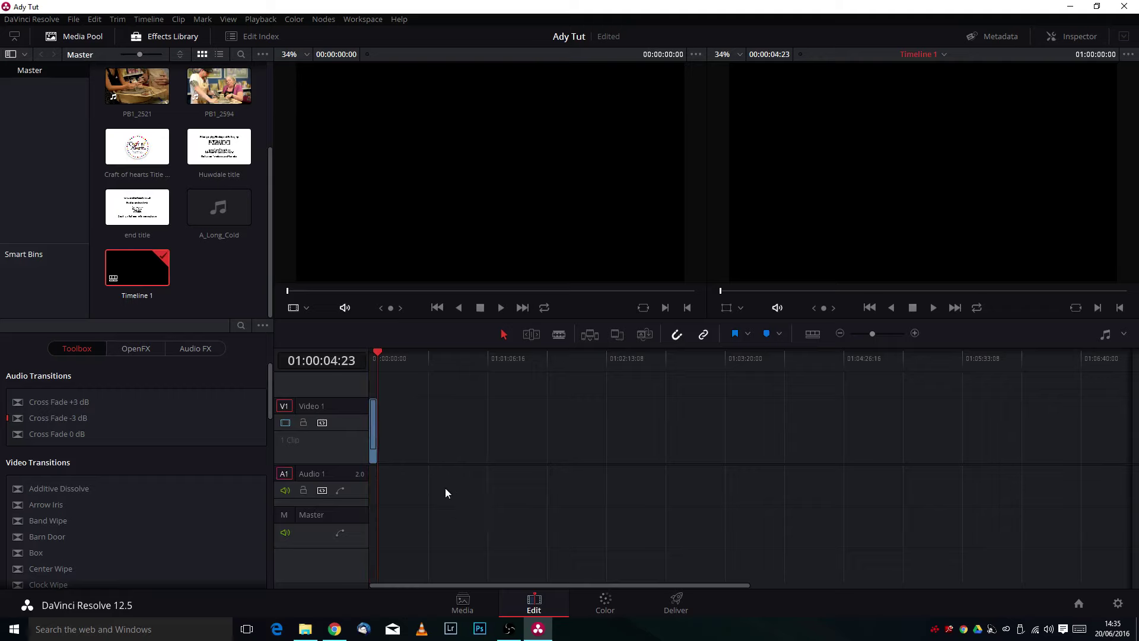
click(375, 352)
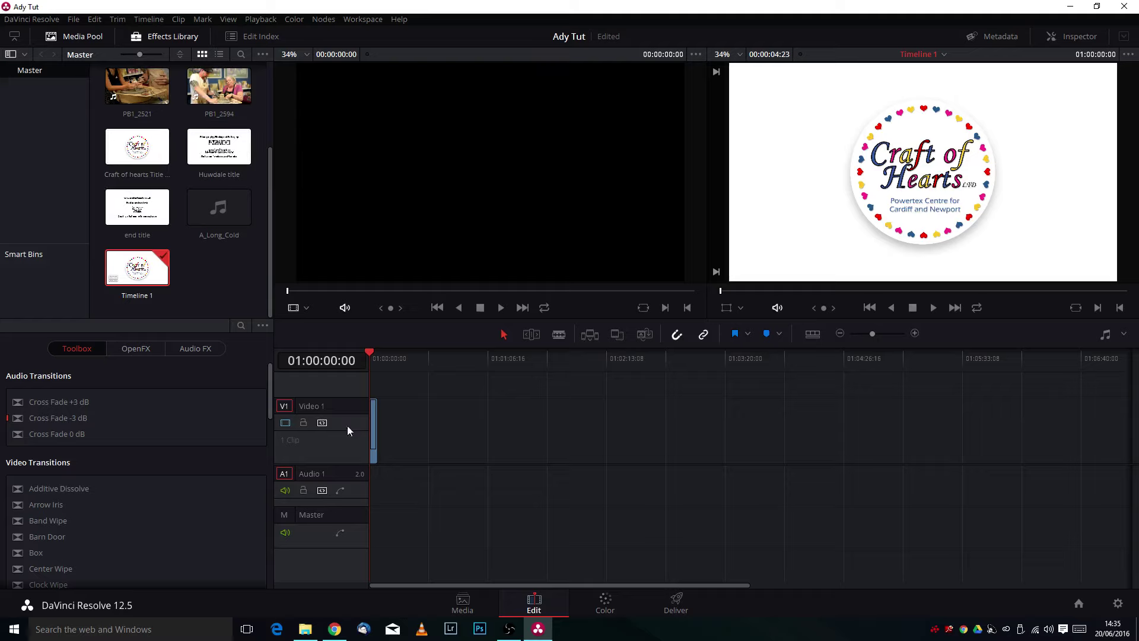
Move the title screen clip to about two minutes into the timeline, preview the empty opening, and return the playhead to the start.
drag(371, 419, 626, 451)
click(930, 307)
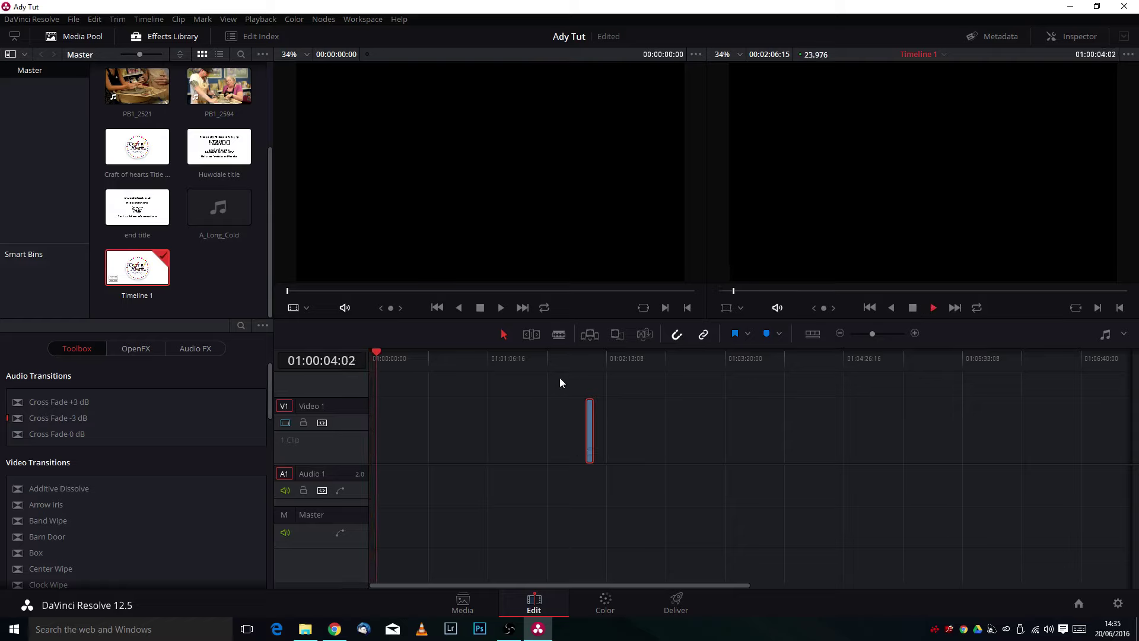
click(912, 307)
mouse_move(384, 355)
mouse_down()
mouse_move(639, 363)
mouse_move(375, 380)
mouse_move(439, 382)
mouse_move(369, 360)
mouse_up()
Move the title screen clip back towards the start, to about 11 seconds into the timeline.
mouse_move(589, 426)
mouse_down()
mouse_move(688, 415)
mouse_move(572, 428)
mouse_up()
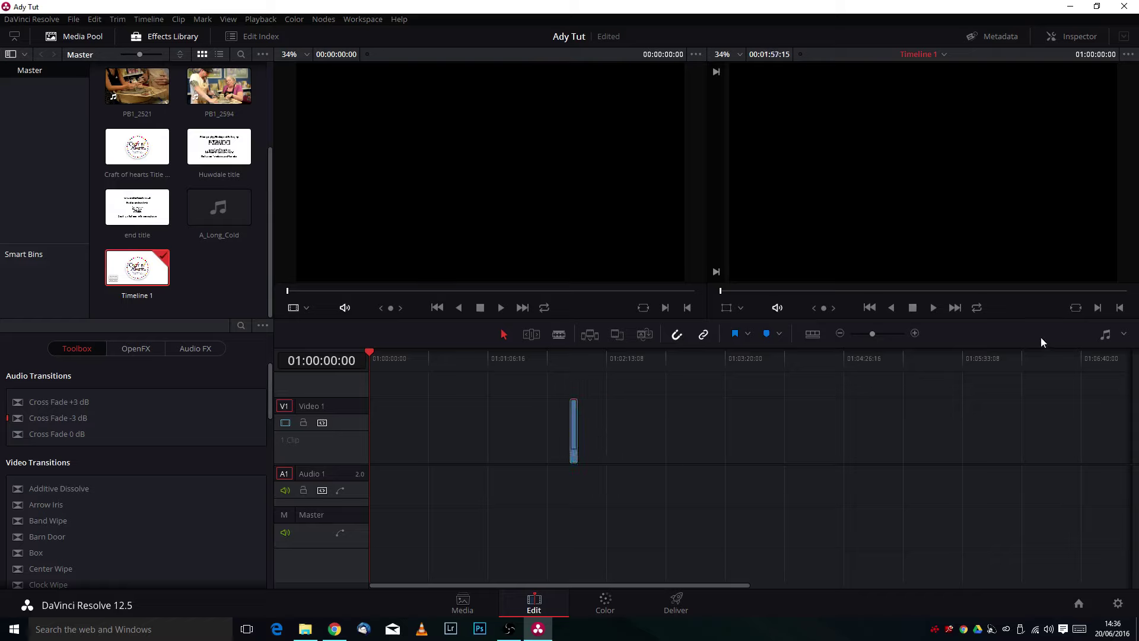
click(914, 335)
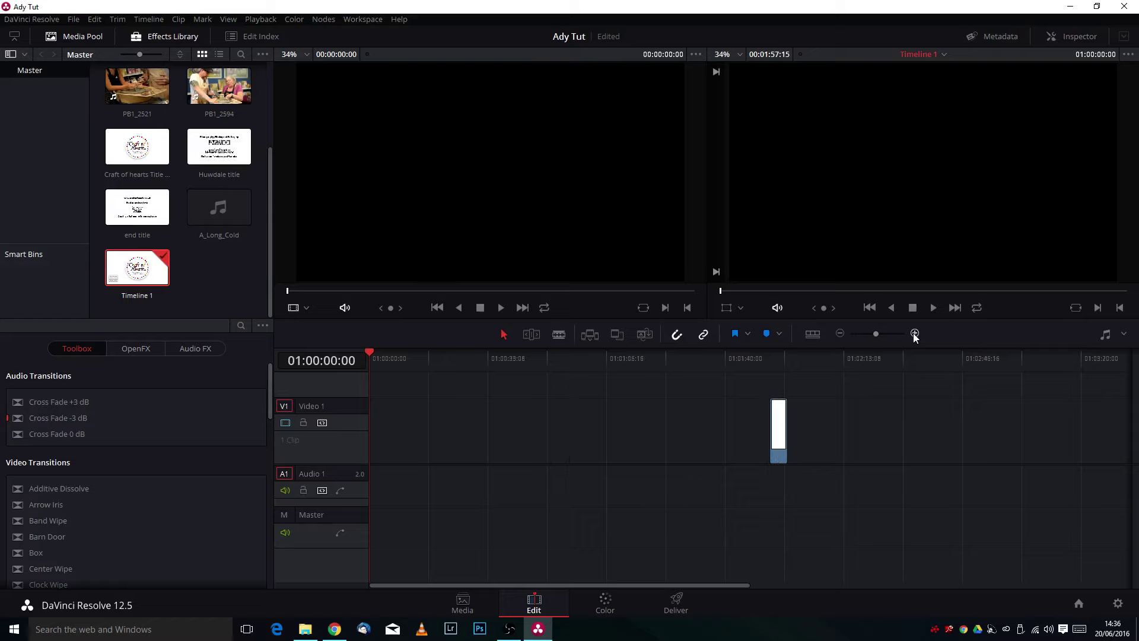
drag(780, 439, 425, 485)
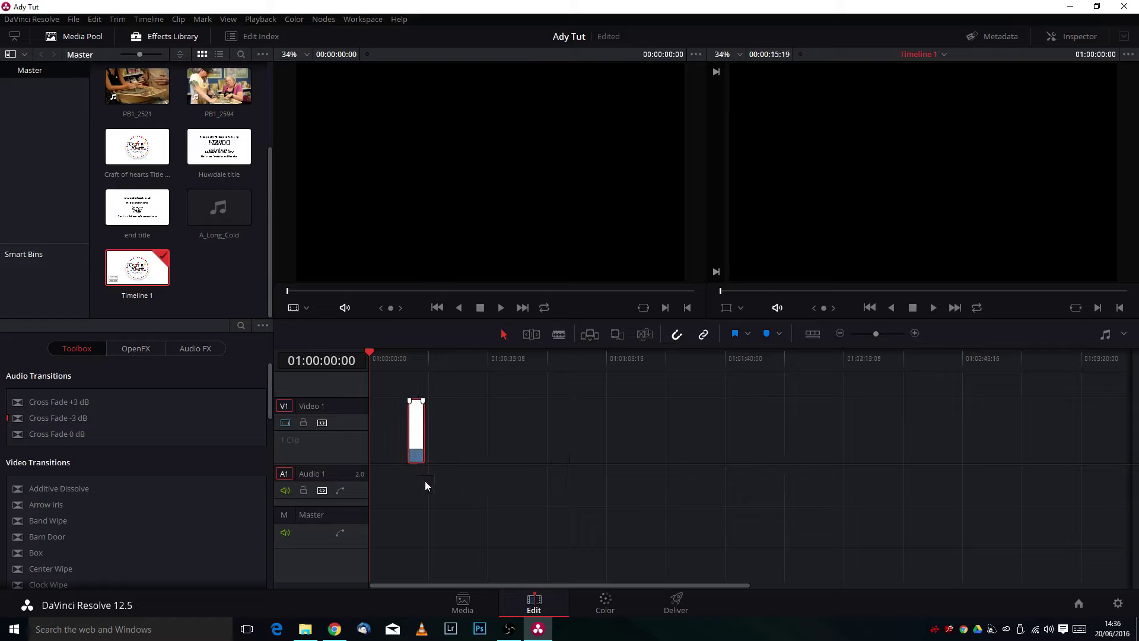
Adjust both edges of the title screen clip to make it about 31 seconds long, and shift it to end at about 01:01:17:09.
click(915, 334)
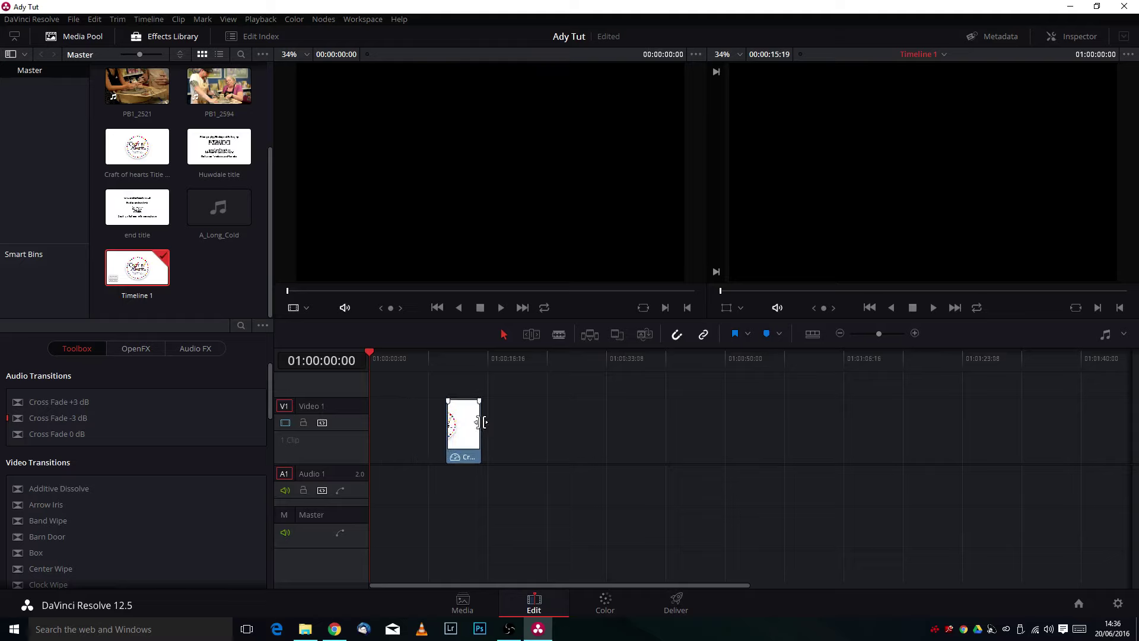
drag(482, 422, 837, 443)
drag(447, 424, 613, 466)
drag(747, 415, 828, 414)
Load PB1_2521 in the source viewer, preview it, and set its In point at 00:00:04:22.
scroll(236, 224, up, 2)
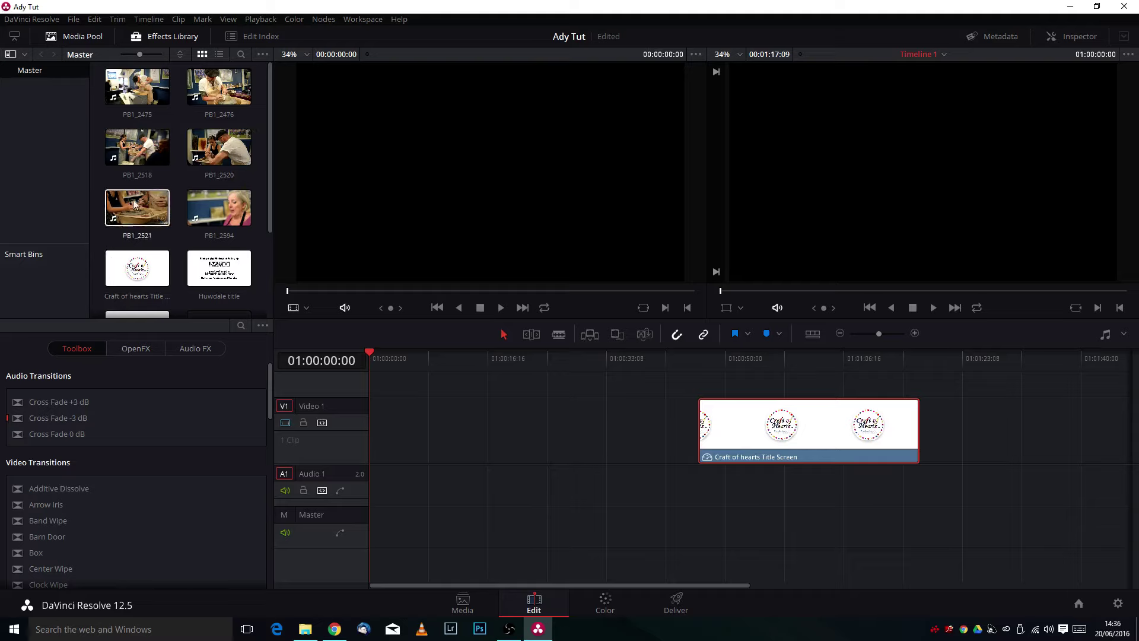
double_click(136, 221)
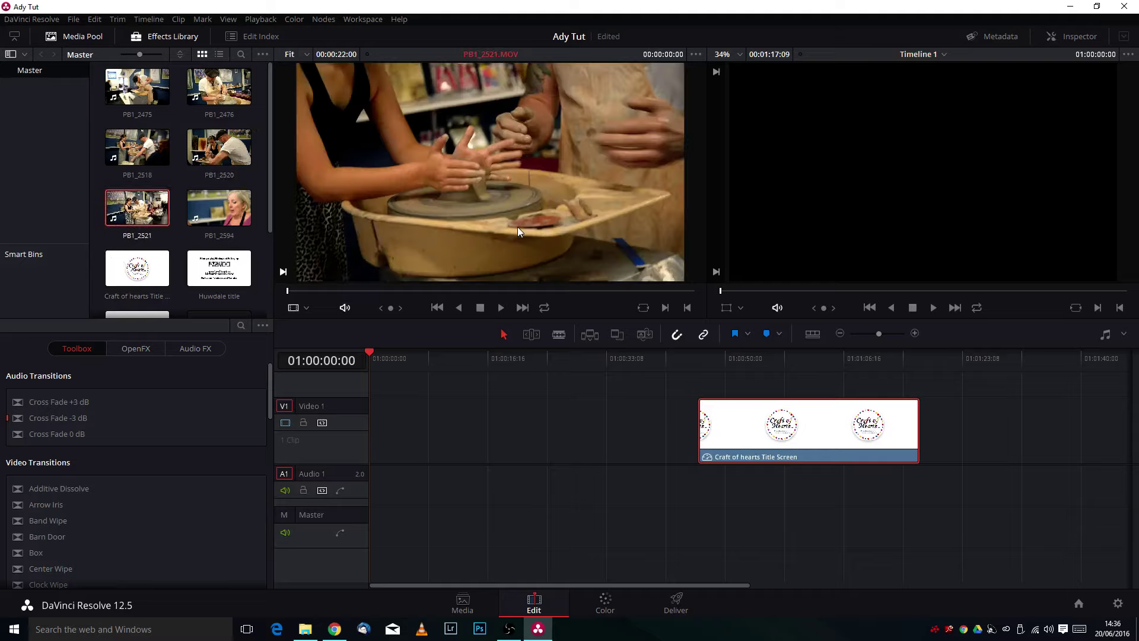
drag(325, 290, 387, 296)
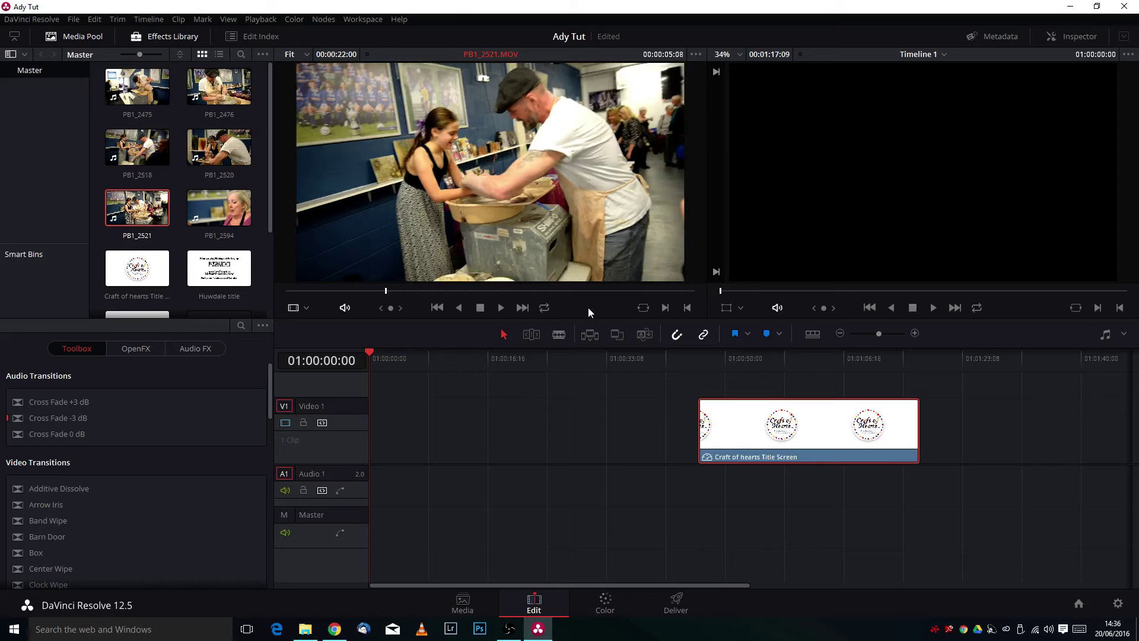
key(space)
click(480, 308)
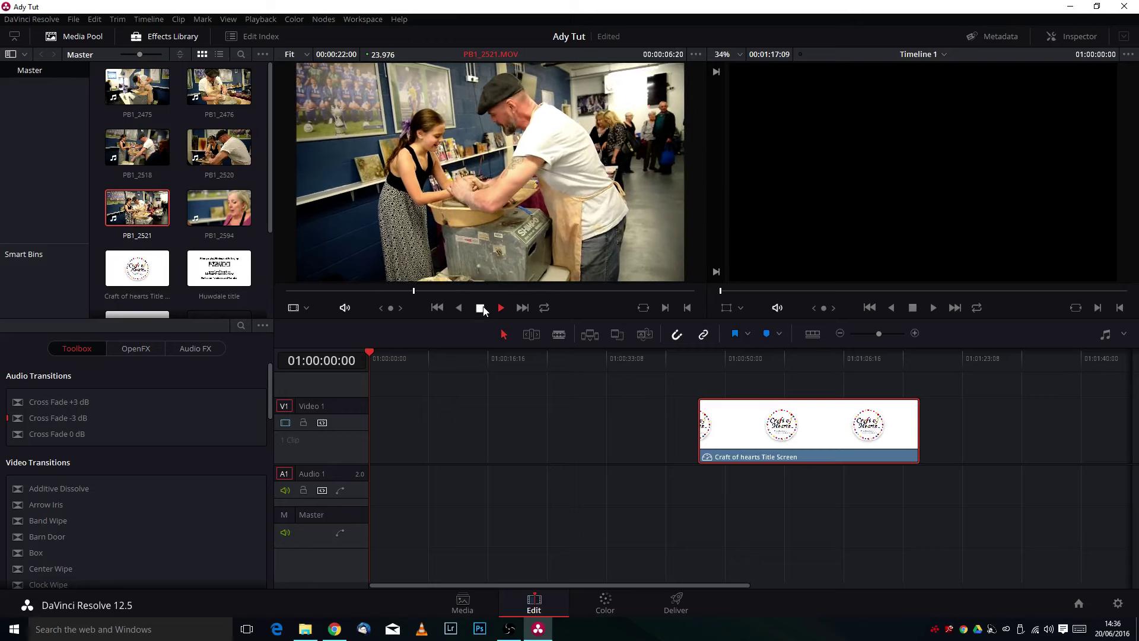
click(378, 292)
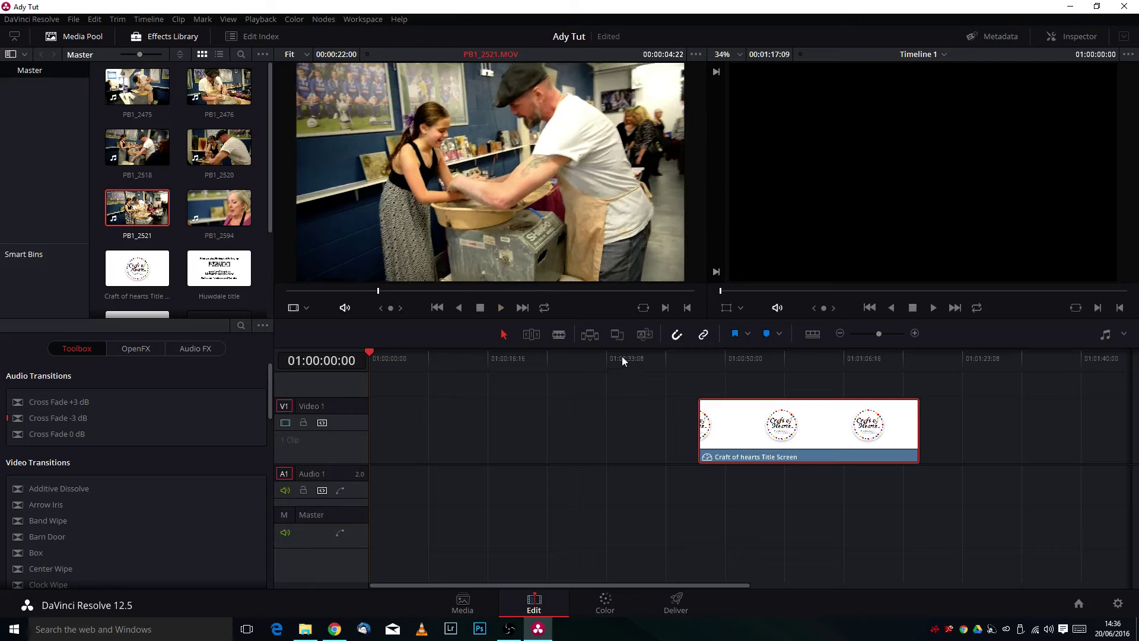
click(665, 308)
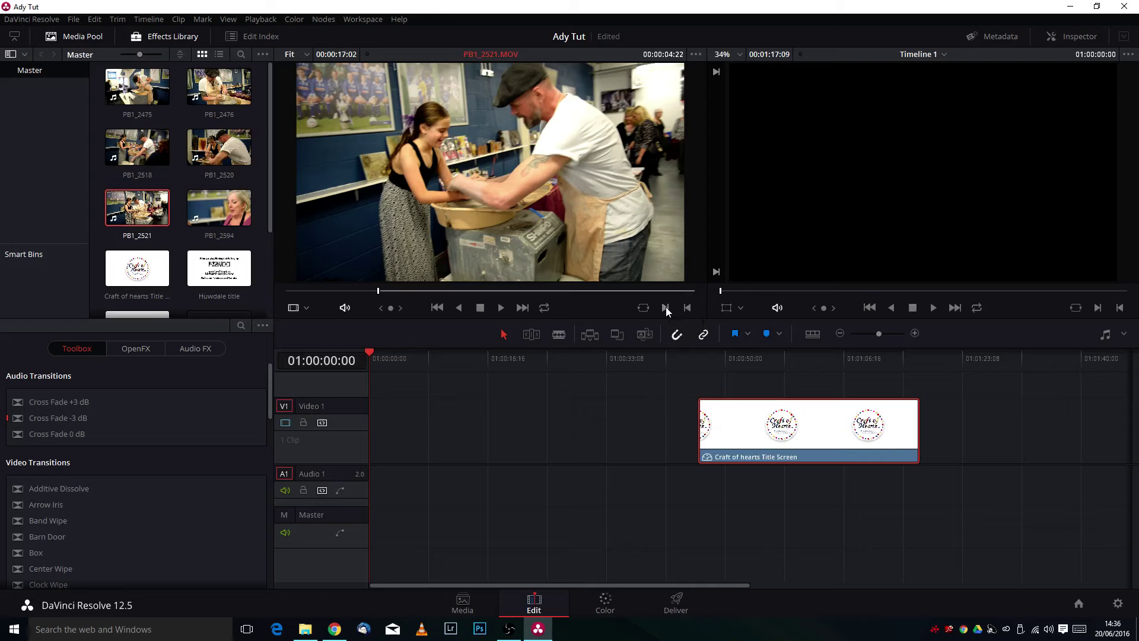
Play PB1_2521 onward to 00:00:06:19 and set its Out point there.
click(498, 310)
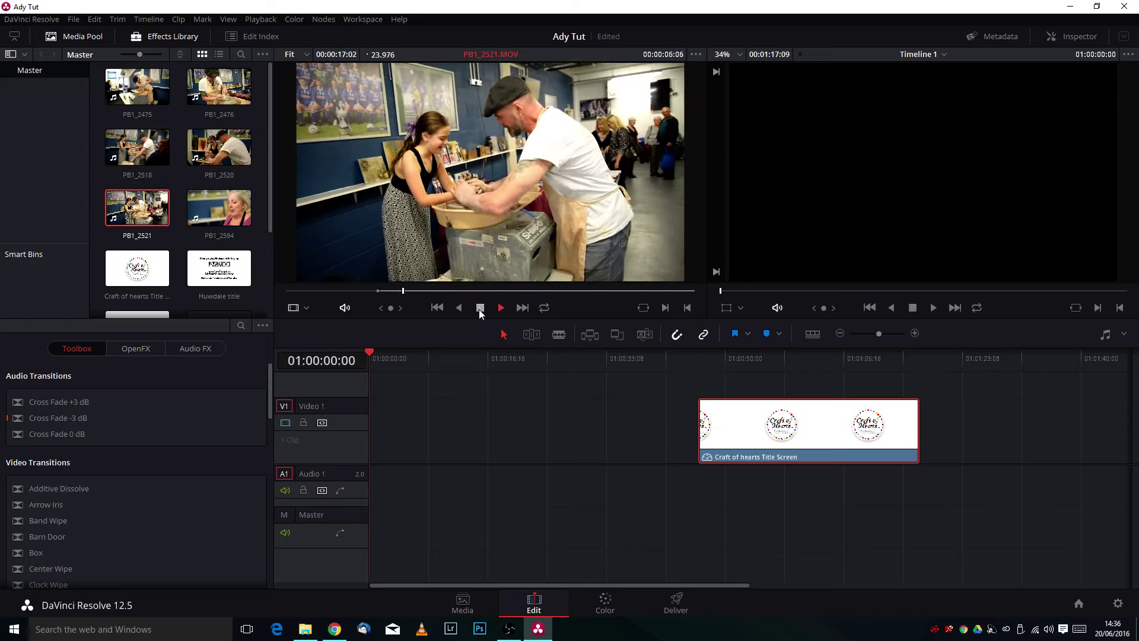
click(480, 309)
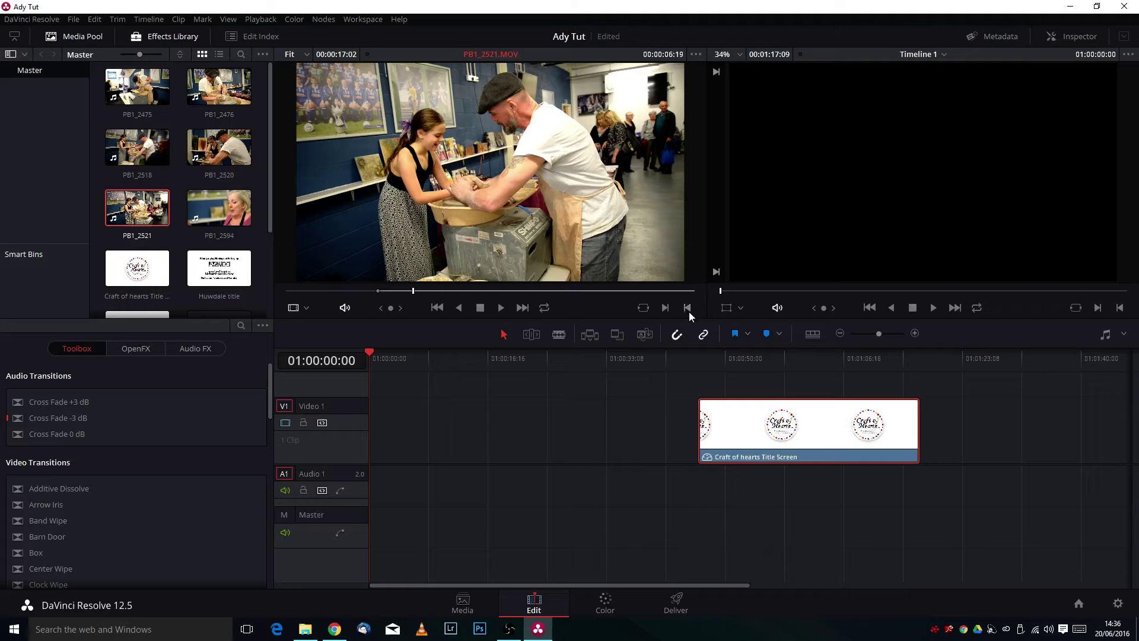
click(686, 308)
Place the marked section of PB1_2521 at the start of the timeline and play it from the beginning.
drag(143, 216, 373, 440)
drag(386, 353, 369, 354)
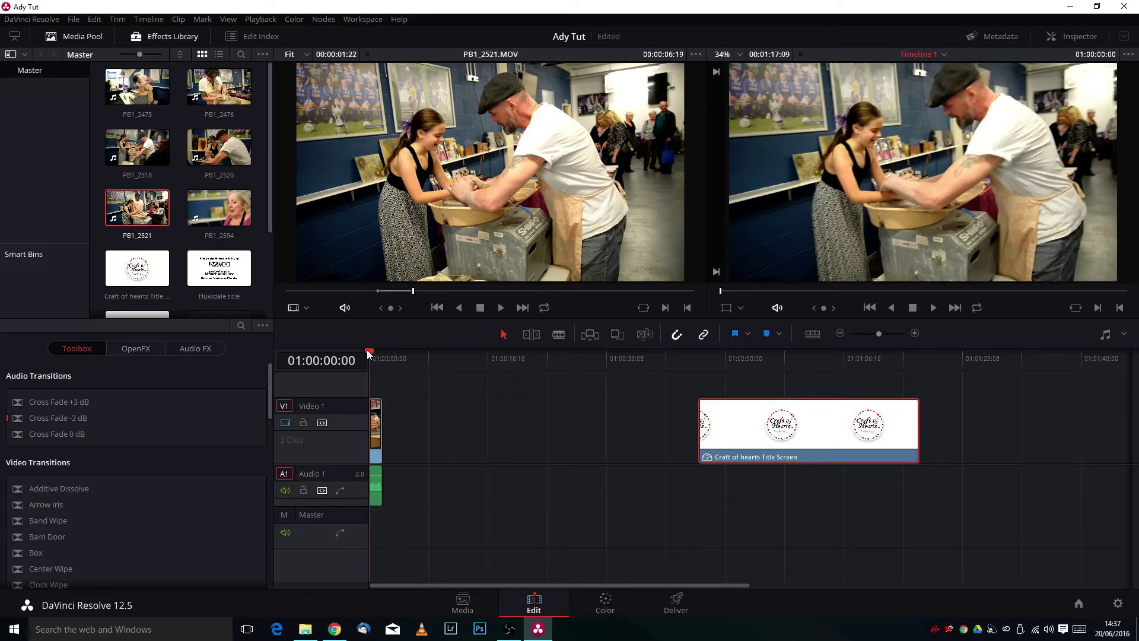
click(935, 308)
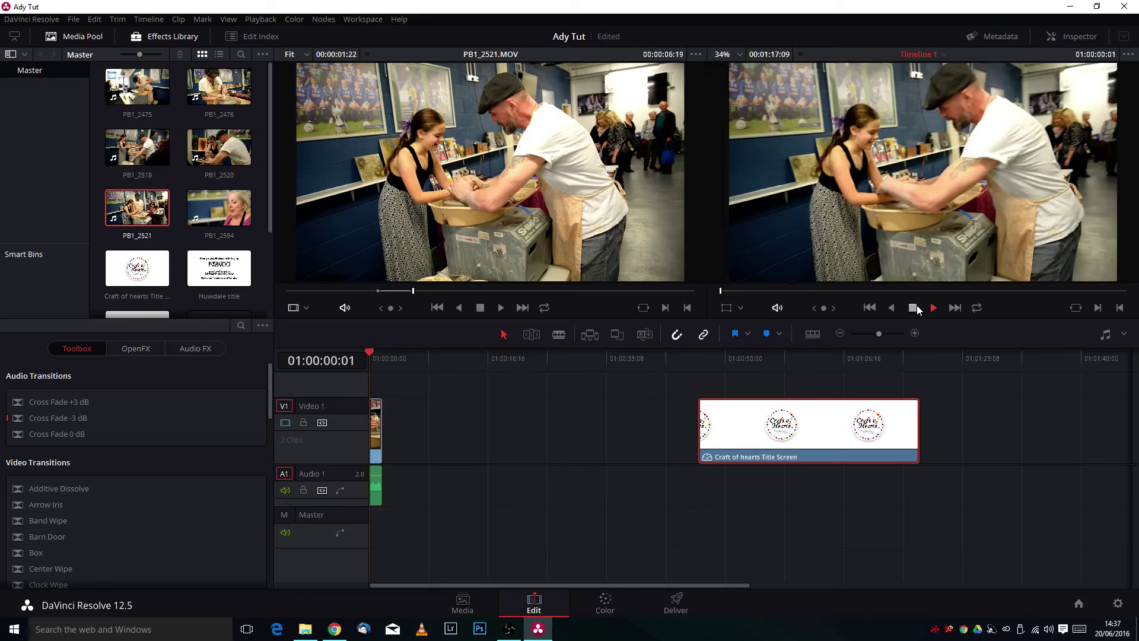
Stop playback, shorten the Craft of hearts Title Screen clip to about 6 seconds, and move it to end at about 01:00:13:09.
click(913, 308)
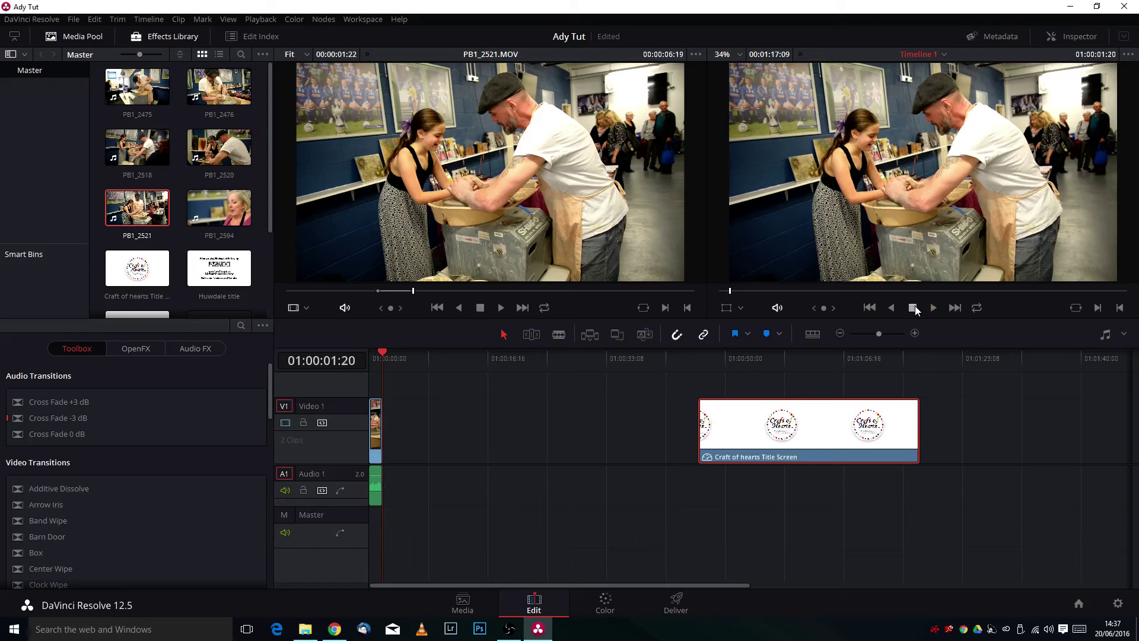
drag(849, 433, 492, 426)
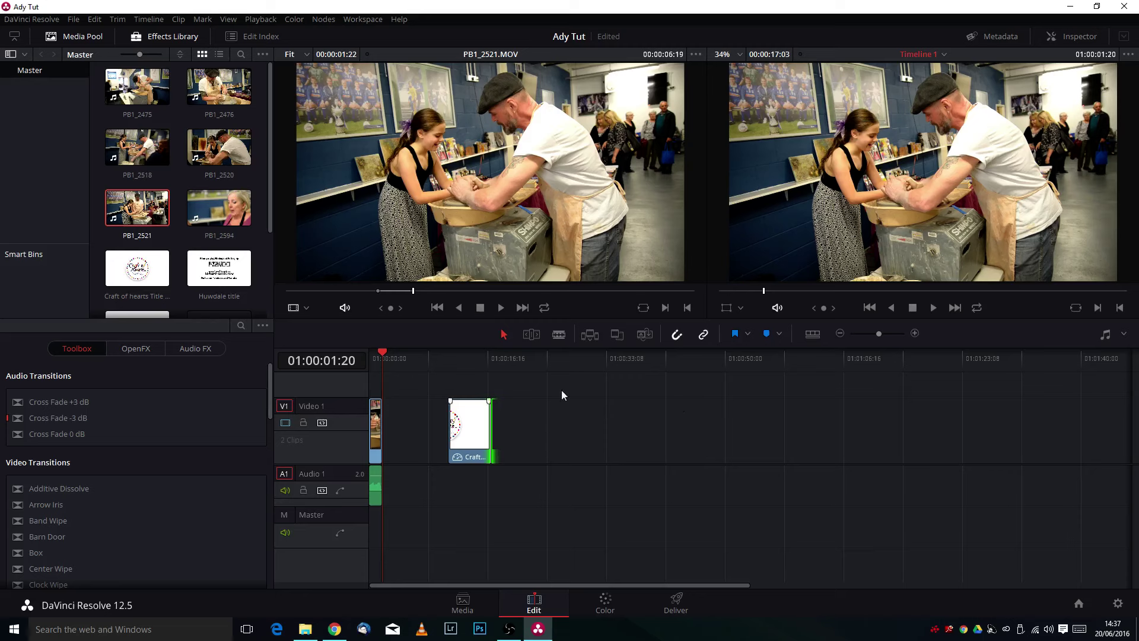
click(915, 334)
click(915, 334)
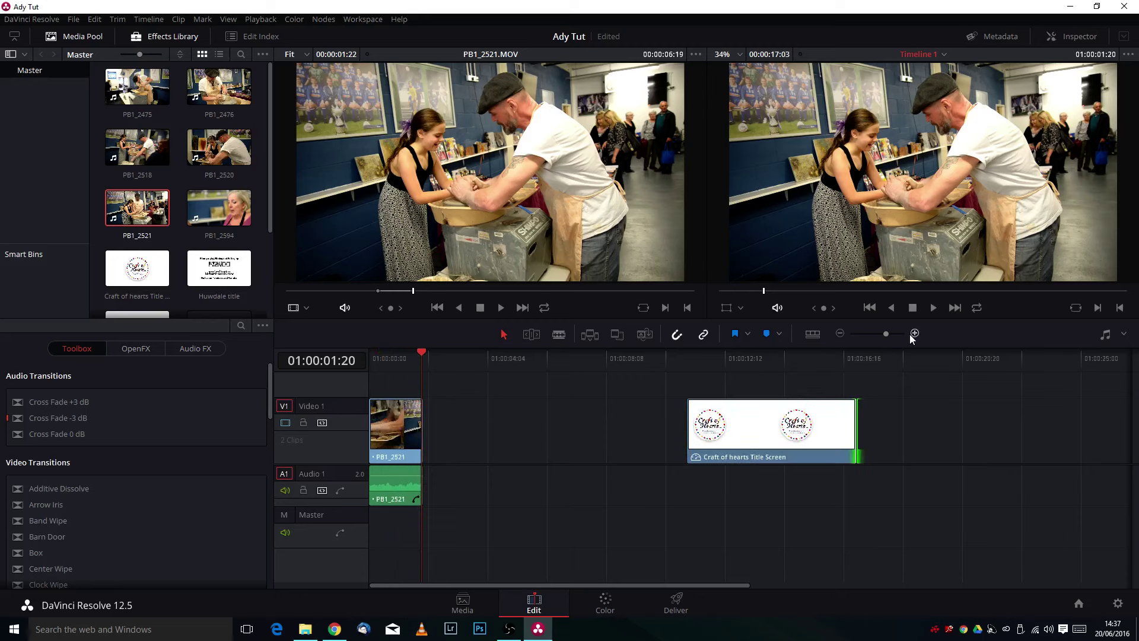
click(915, 333)
drag(1072, 430, 689, 430)
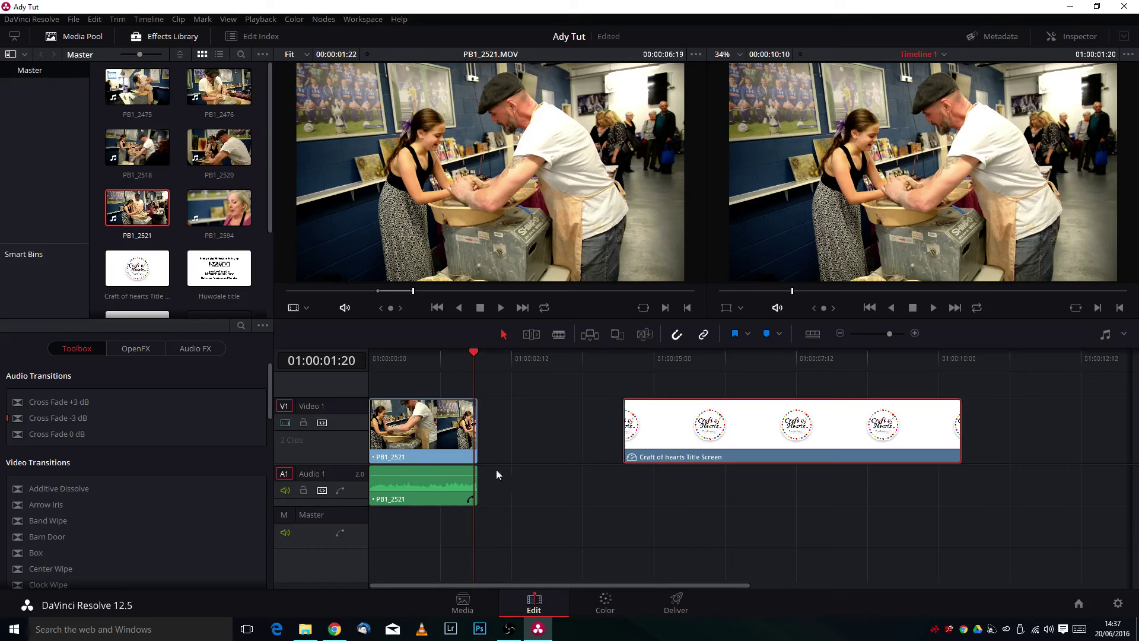
drag(470, 353, 352, 365)
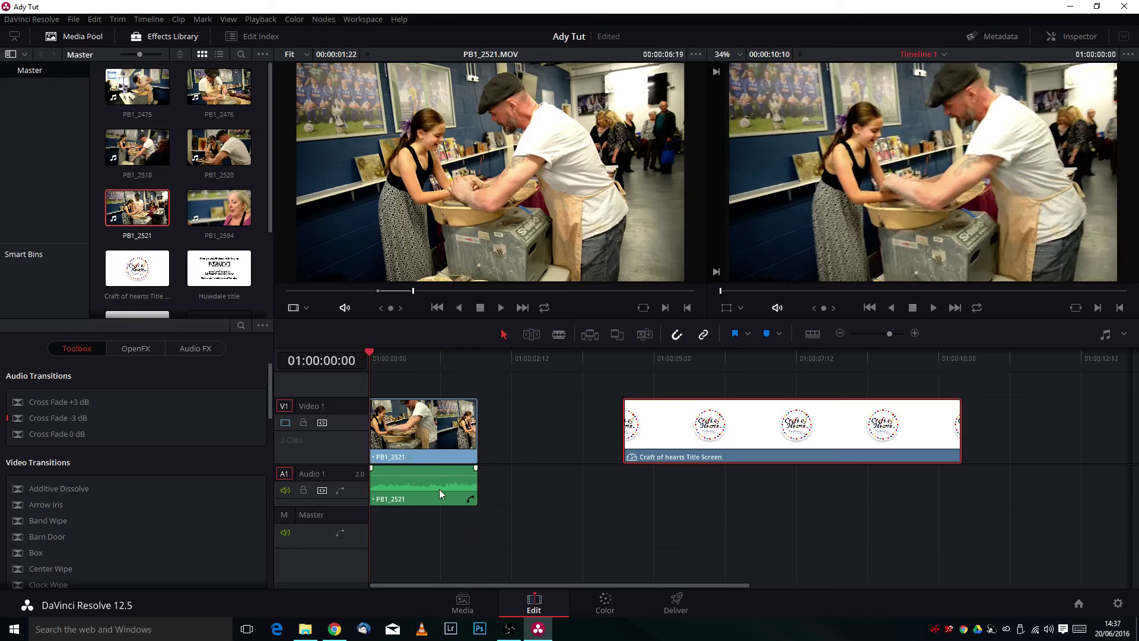
drag(677, 427, 846, 427)
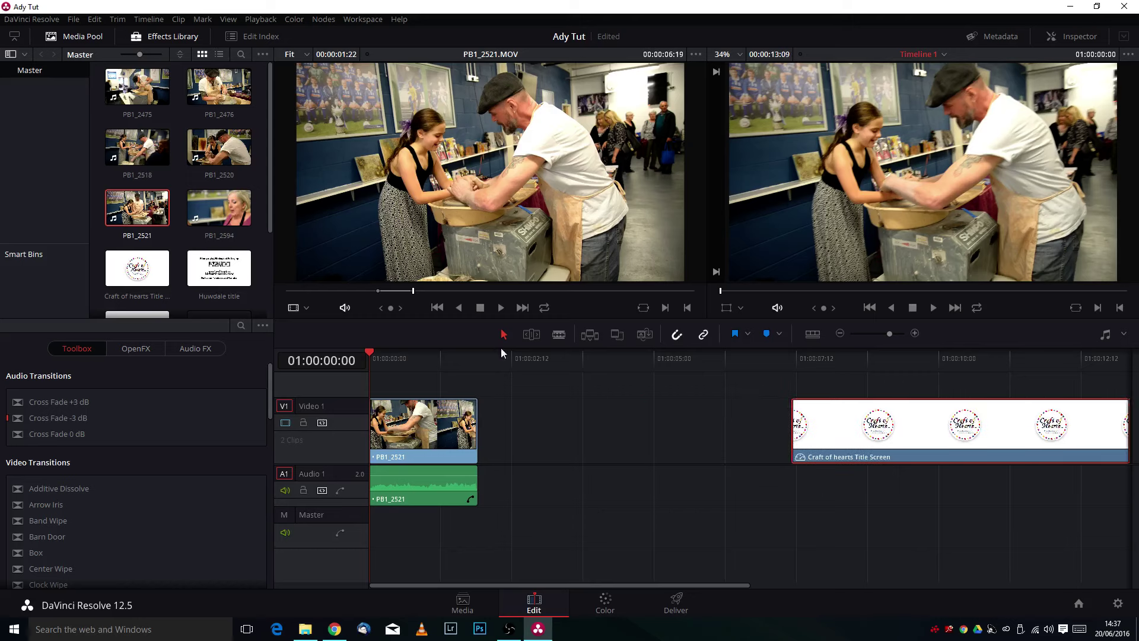
Load PB1_2475 in the source viewer and mark its In point at 00:00:24:16 and Out point at 00:00:30:17.
click(151, 102)
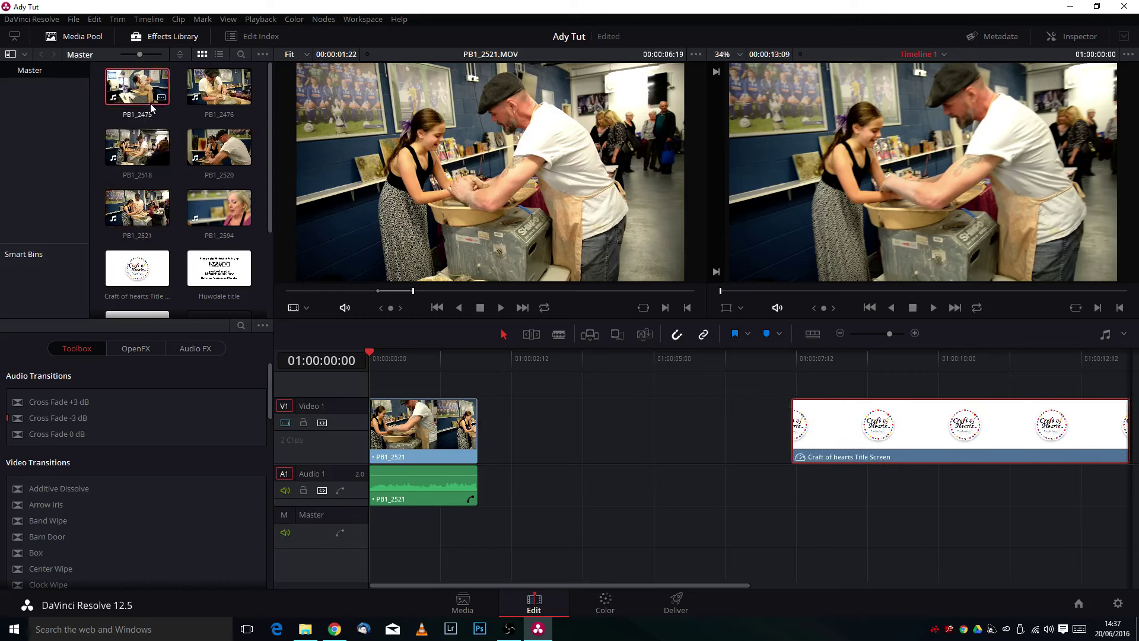
double_click(151, 102)
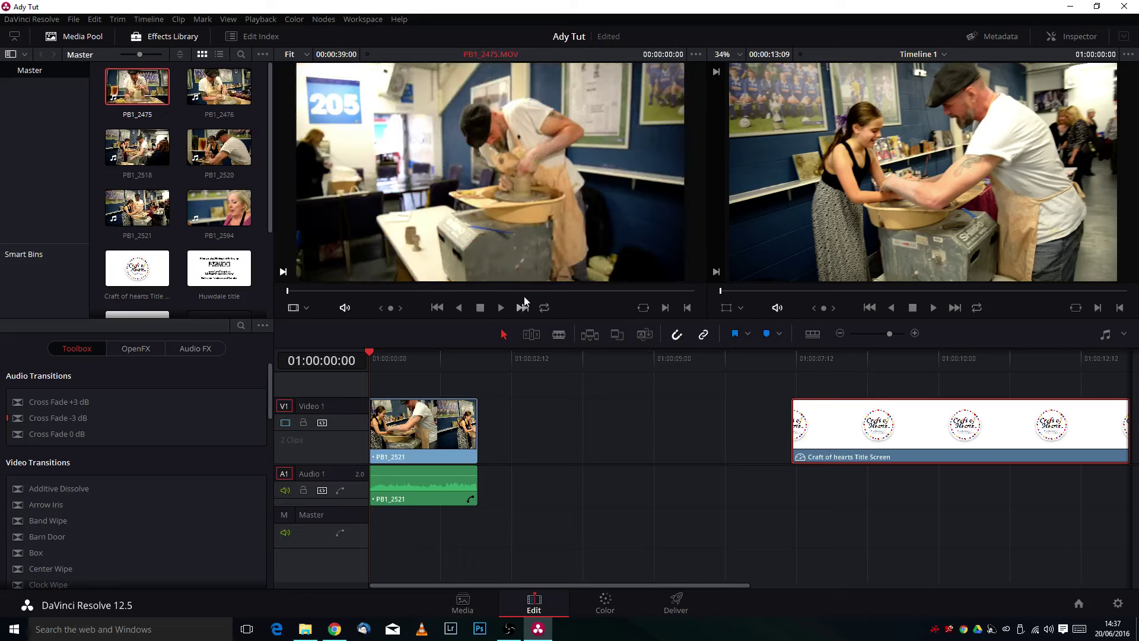
drag(499, 291, 607, 291)
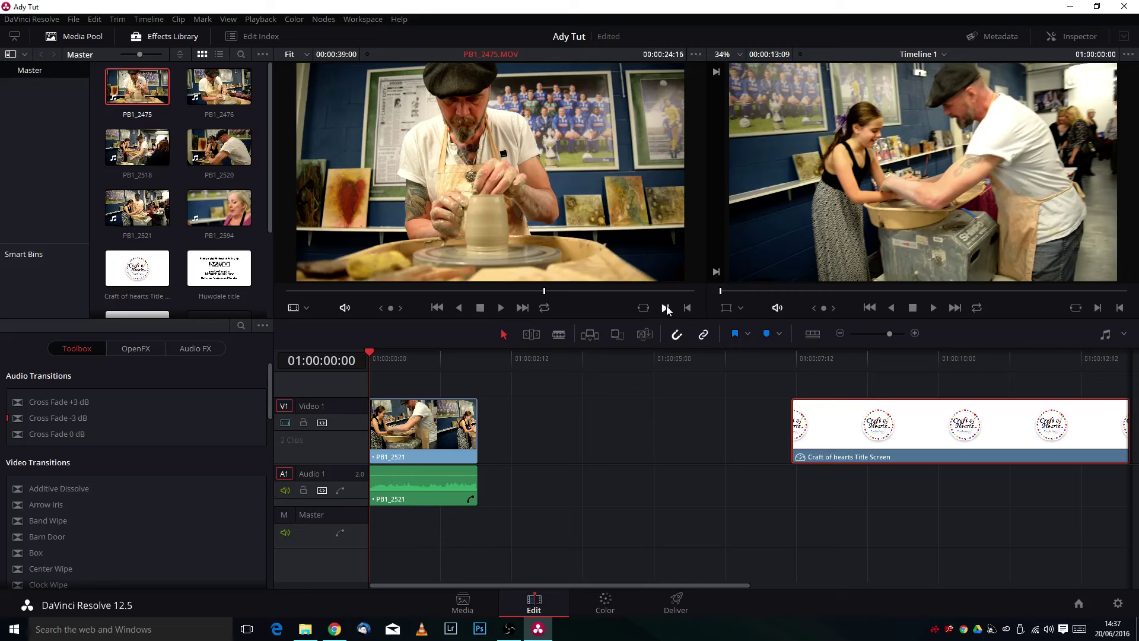
key(i)
key(o)
Place the marked PB1_2475 section directly after PB1_2521, trimmed to about 2 seconds, and shift the title screen to end at about 01:00:14:16.
drag(150, 97, 509, 414)
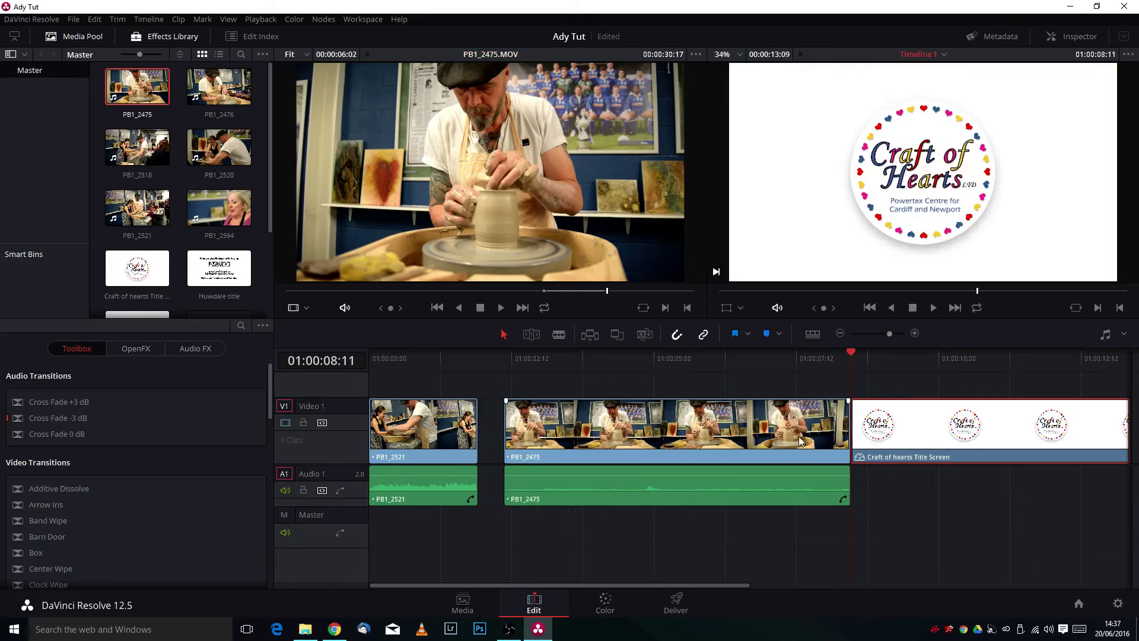
mouse_move(849, 427)
mouse_down()
mouse_move(715, 433)
mouse_move(829, 433)
mouse_up()
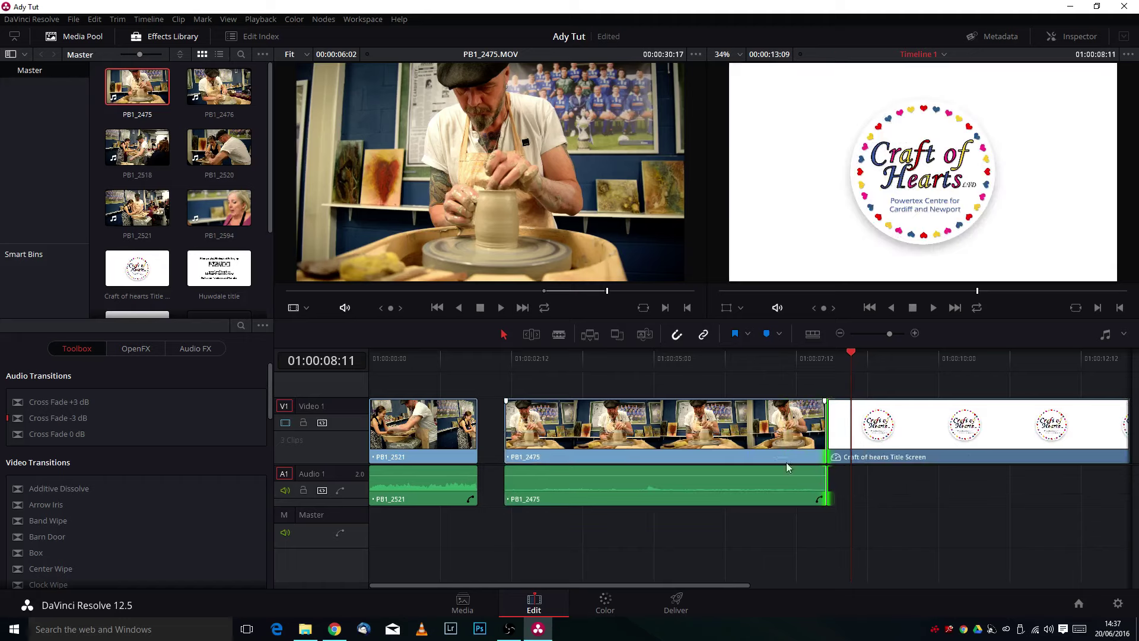
drag(903, 427, 958, 425)
drag(806, 426, 611, 435)
drag(504, 504, 479, 504)
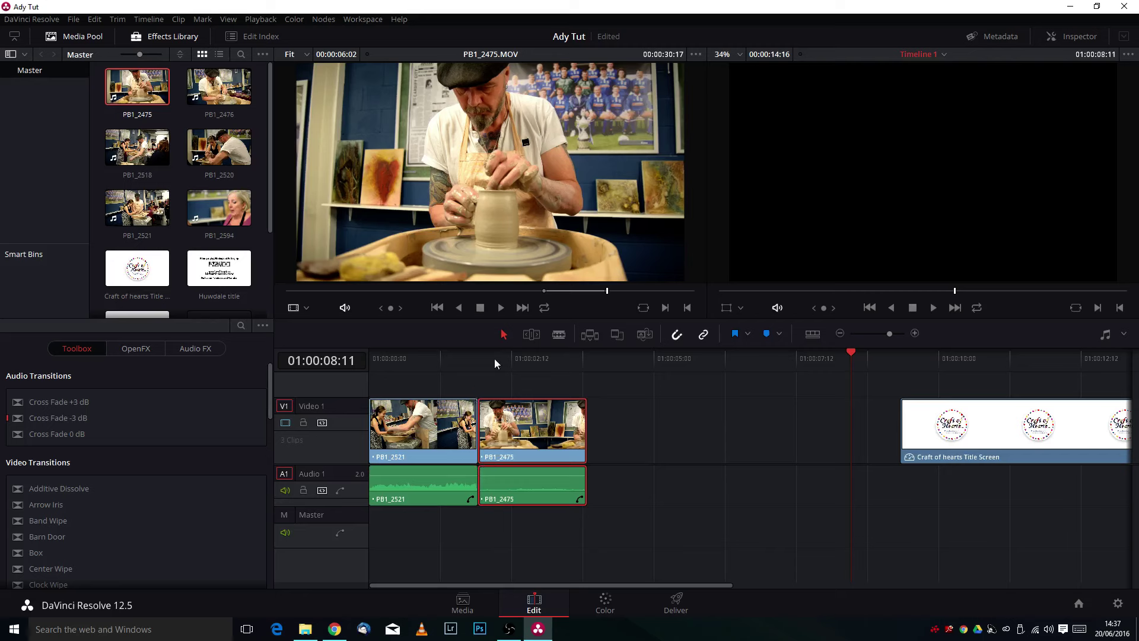
Play the timeline from the beginning and extend the end of the PB1_2475 clip by a few frames.
key(Home)
click(933, 307)
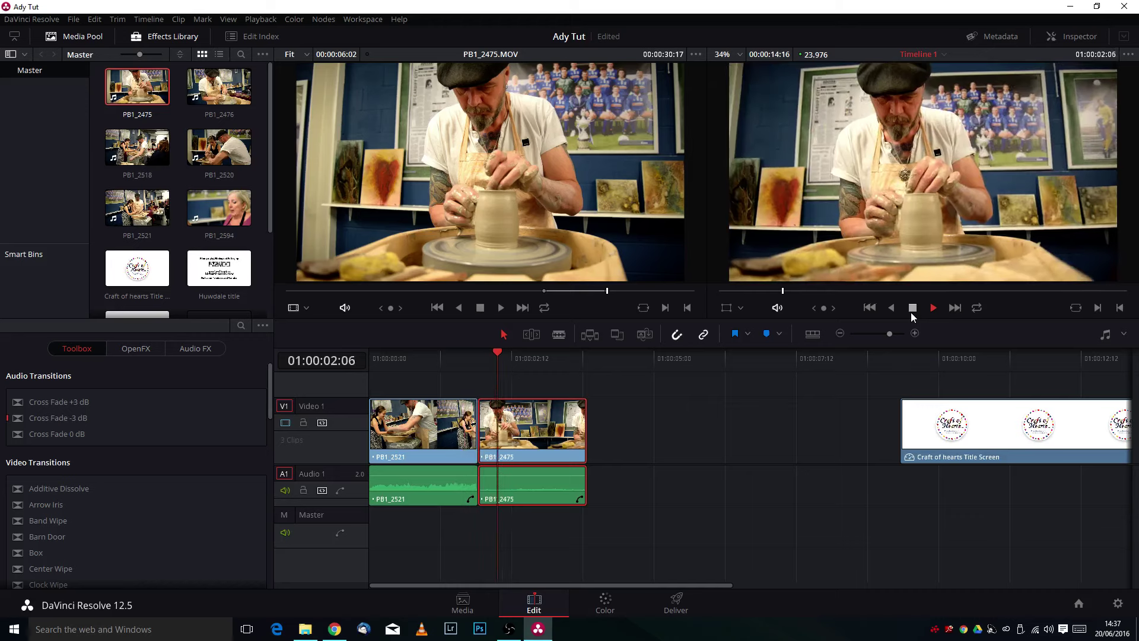
click(912, 308)
drag(587, 424, 591, 424)
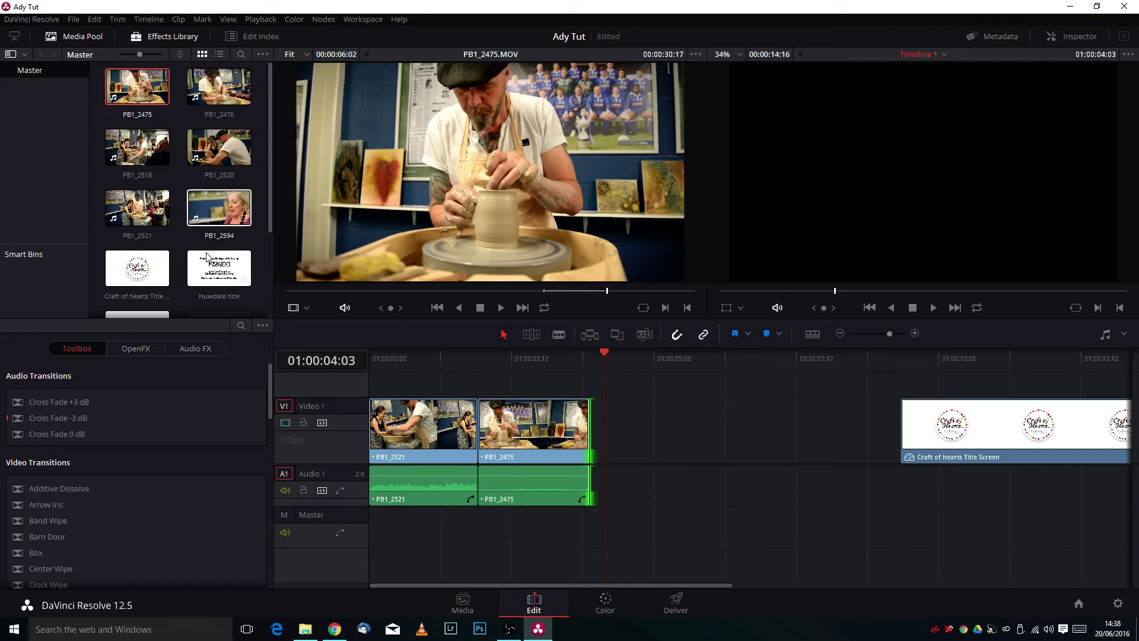
Load PB1_2594 in the source viewer and mark its In point at 00:01:20:14 and Out point at 00:01:22:15.
double_click(216, 209)
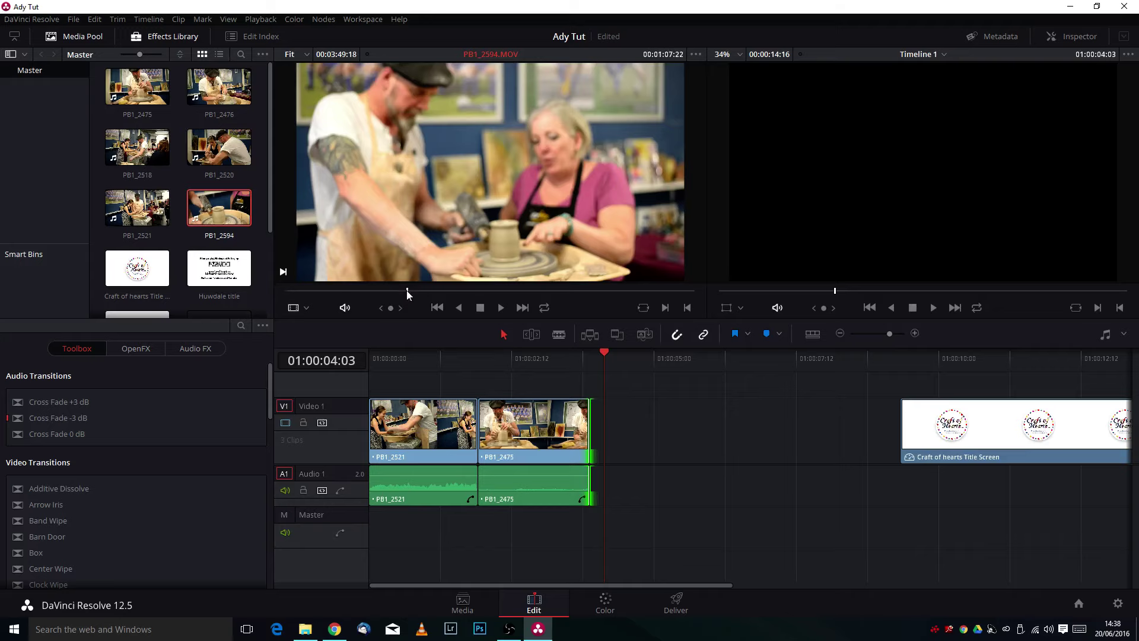
mouse_move(408, 294)
mouse_down()
mouse_move(446, 295)
mouse_move(430, 295)
mouse_up()
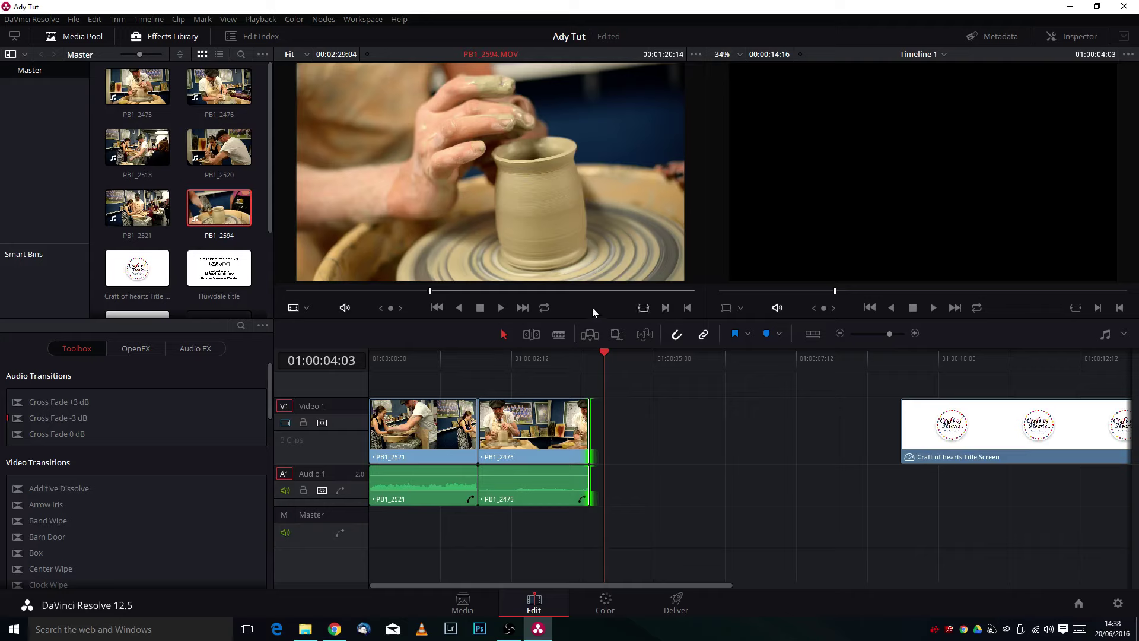
click(501, 308)
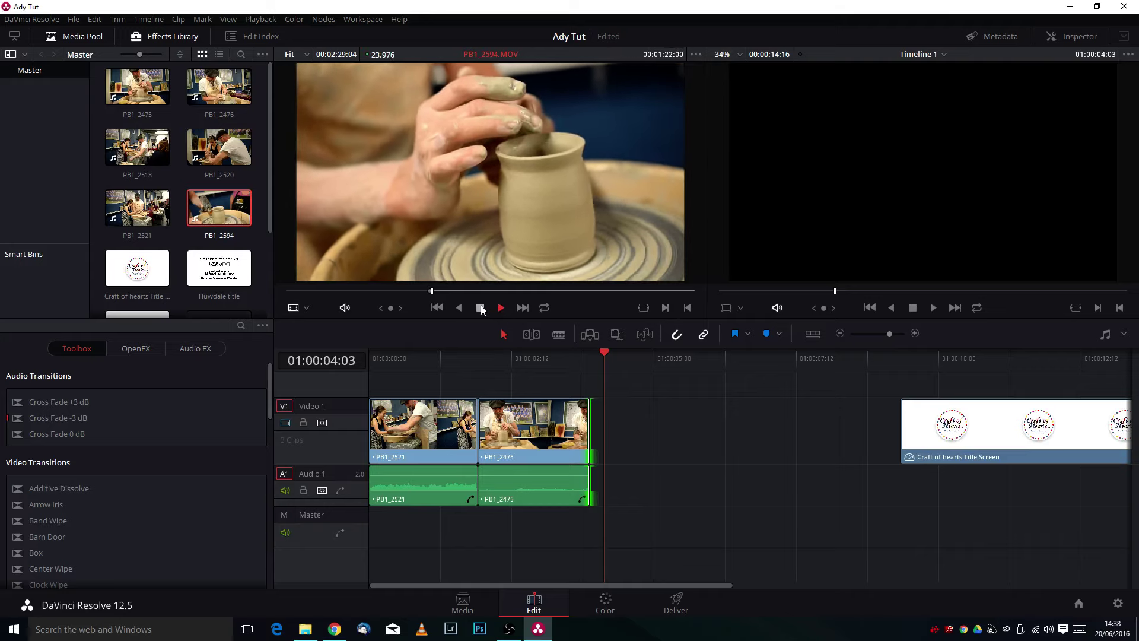
click(481, 307)
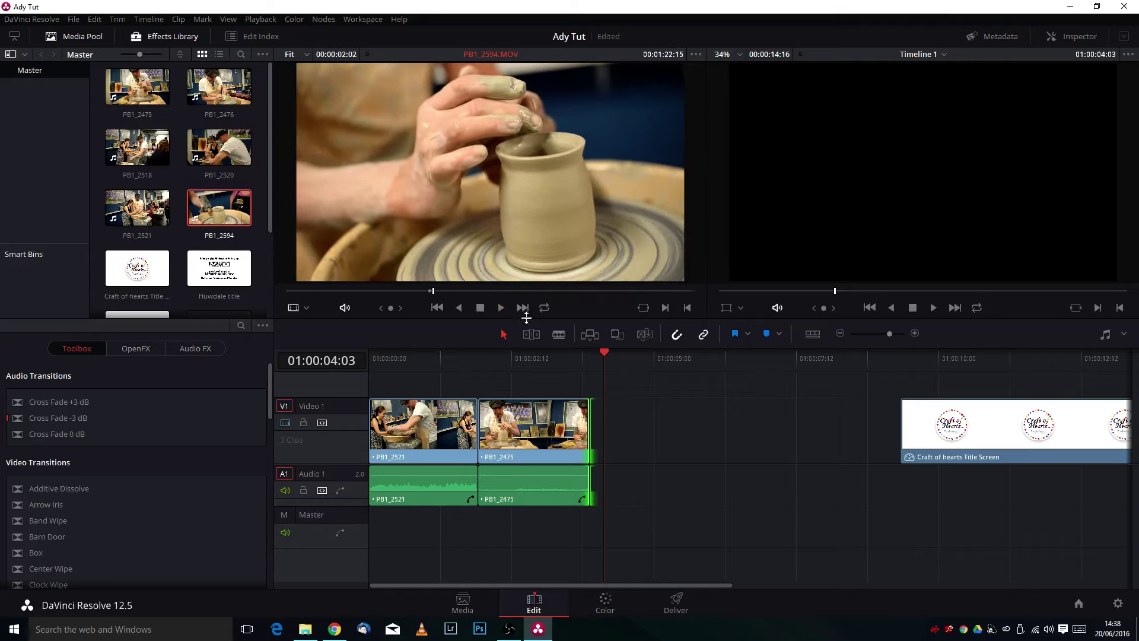
Place the marked section of PB1_2594 directly after PB1_2475 on the timeline and trim its end slightly.
drag(220, 207, 593, 419)
key(Left)
key(Left)
key(Left)
key(Left)
key(Left)
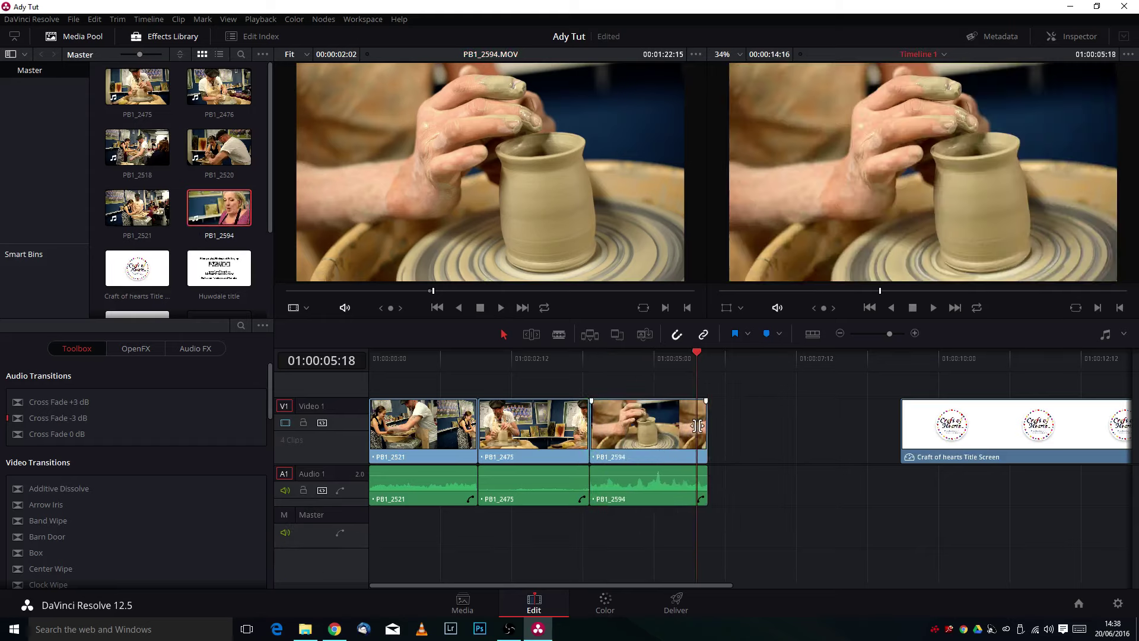
drag(698, 360, 734, 359)
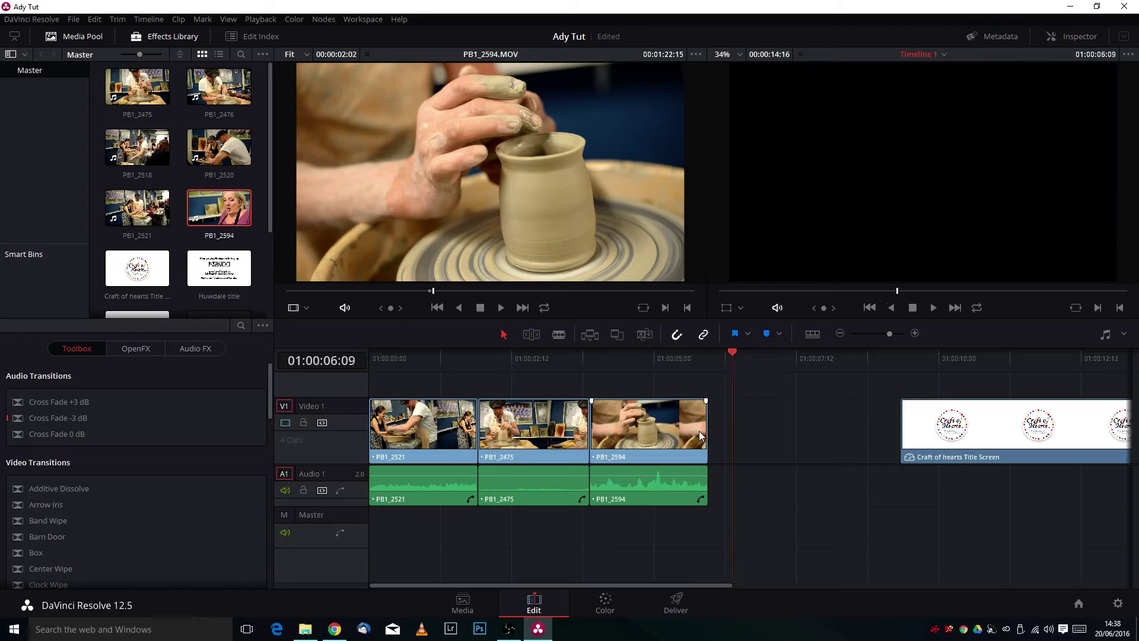
drag(706, 434, 705, 435)
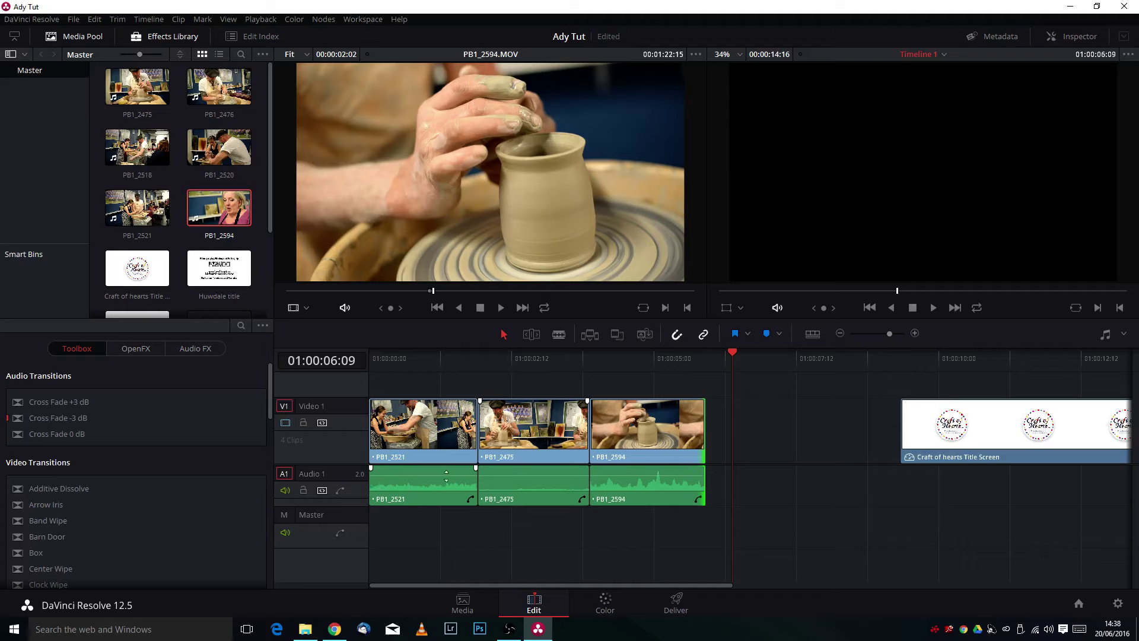
Lower the audio level of the PB1_2521, PB1_2475 and PB1_2594 clips all the way down to silence them.
drag(446, 476, 474, 543)
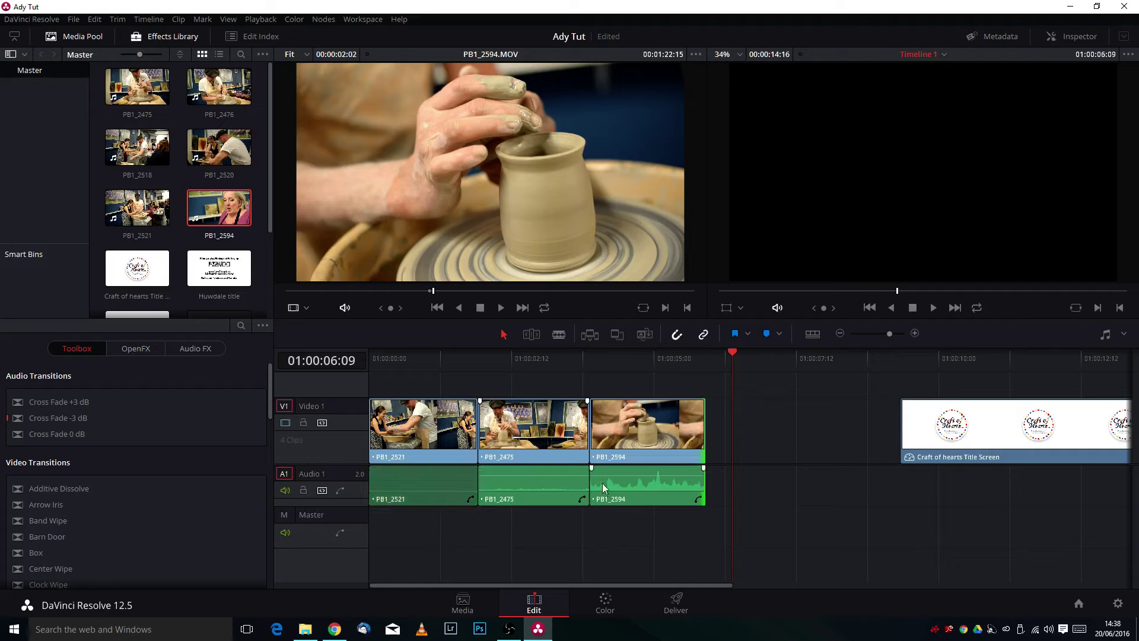
drag(559, 479, 561, 537)
drag(645, 476, 647, 534)
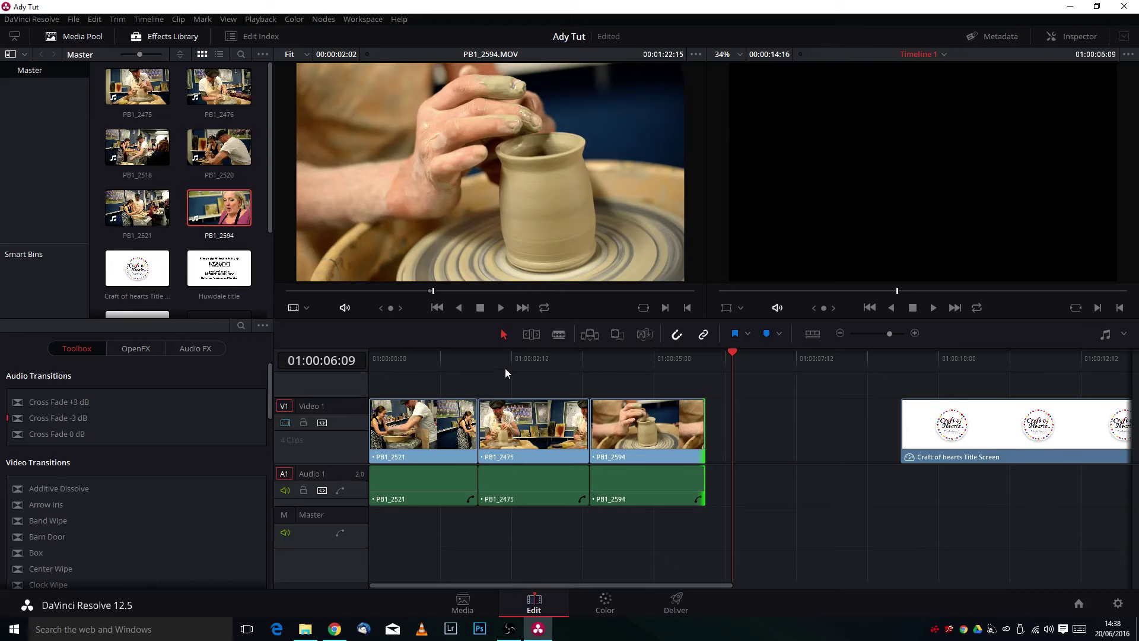
Play the three-clip sequence from the start of the timeline to check the cuts, stopping at 01:00:04:10.
key(Home)
click(926, 309)
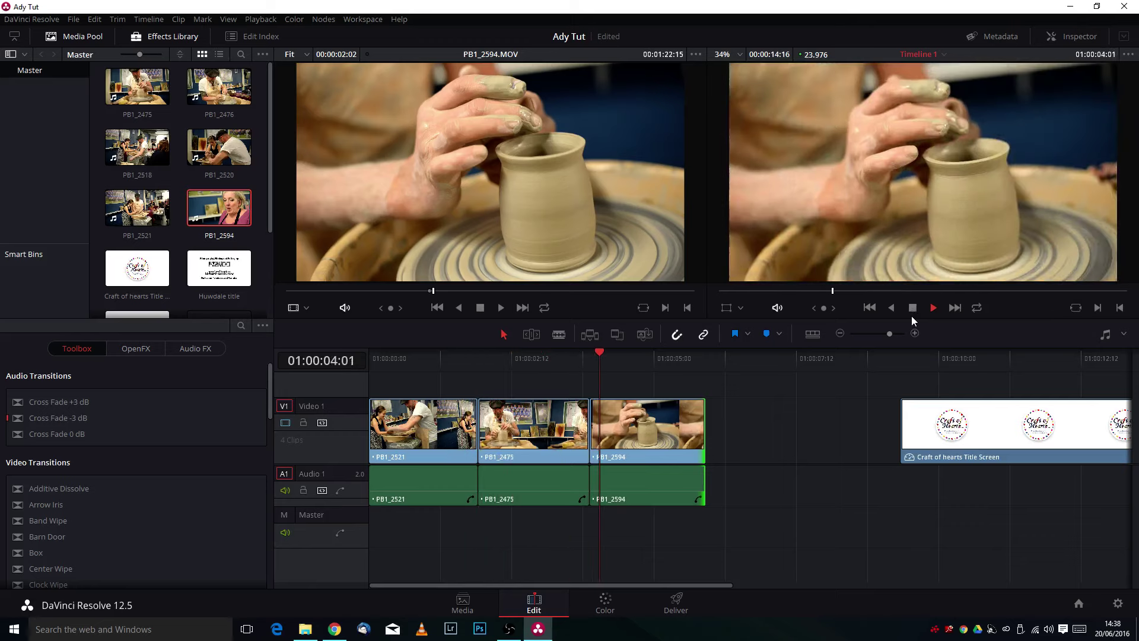
click(913, 310)
Return the timeline to its start, load A_Long_Cold in the source viewer, and play its opening up to 00:00:05:17.
scroll(161, 152, down, 2)
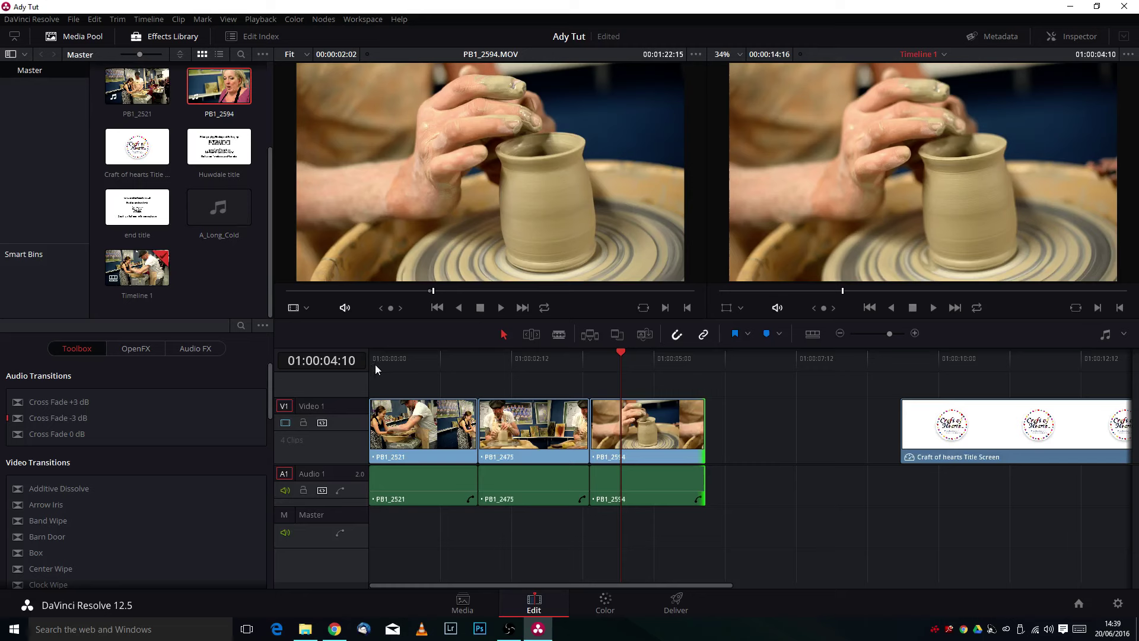
drag(386, 365, 361, 360)
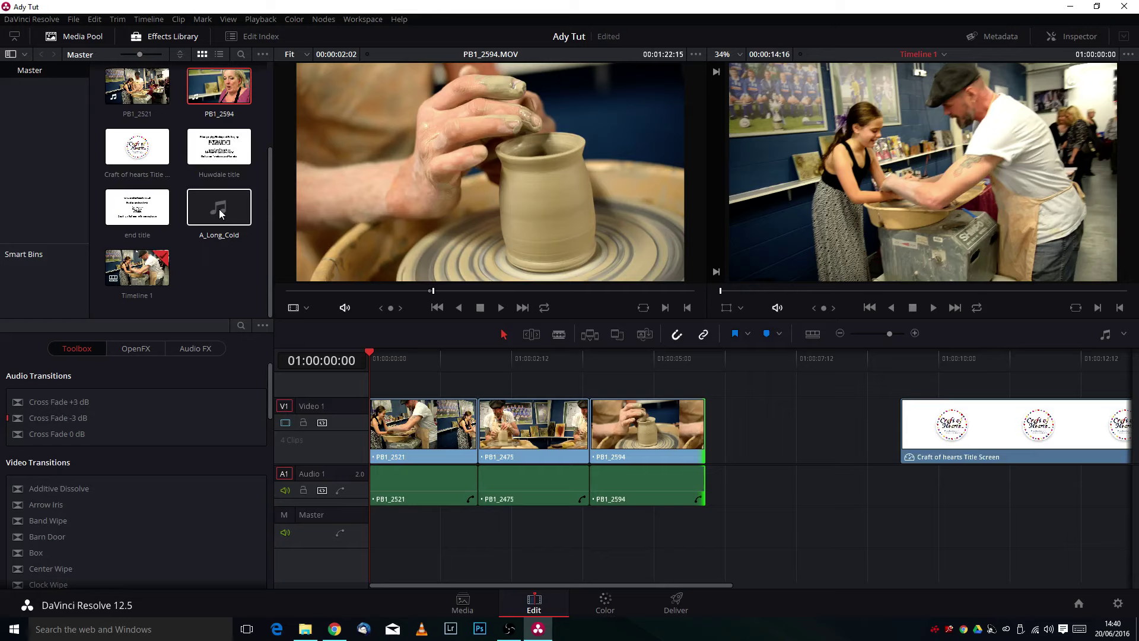
click(221, 217)
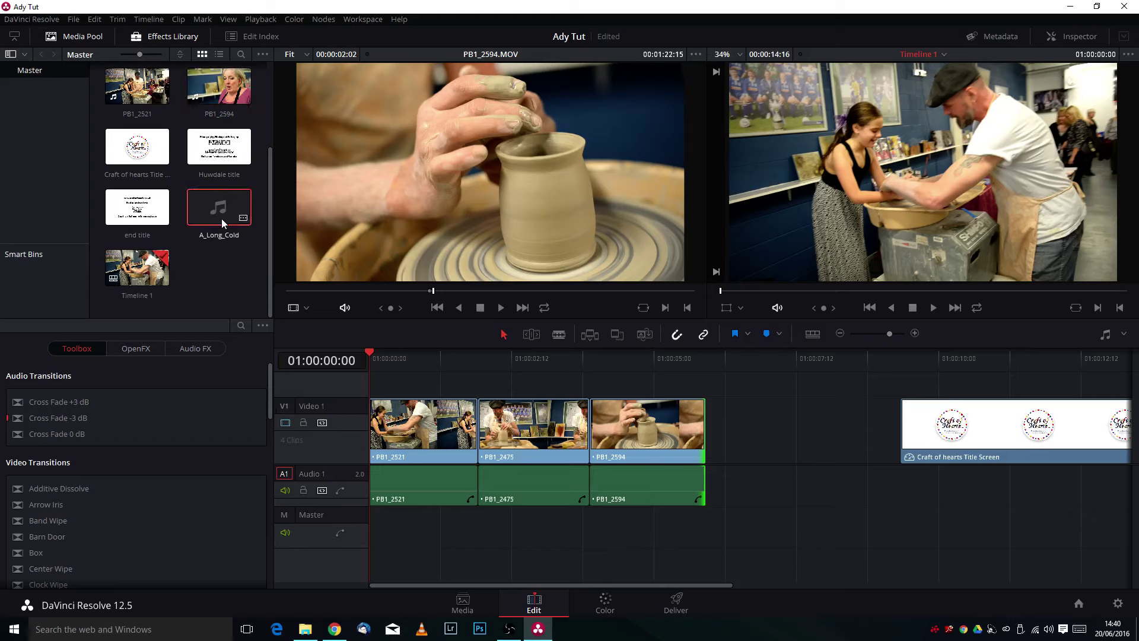
double_click(222, 219)
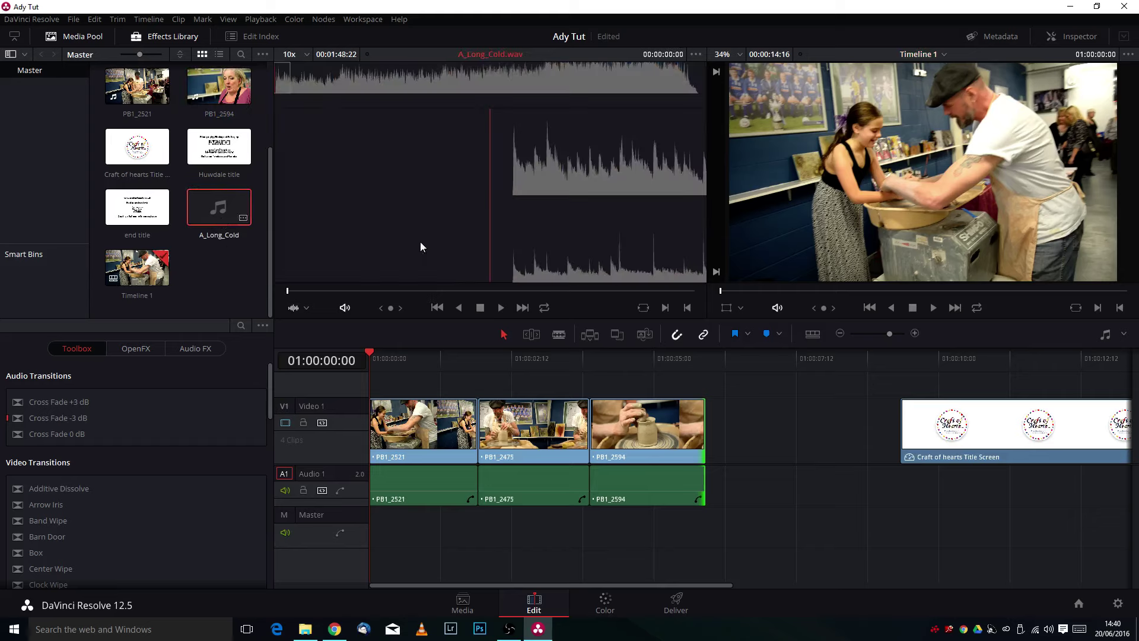
click(501, 308)
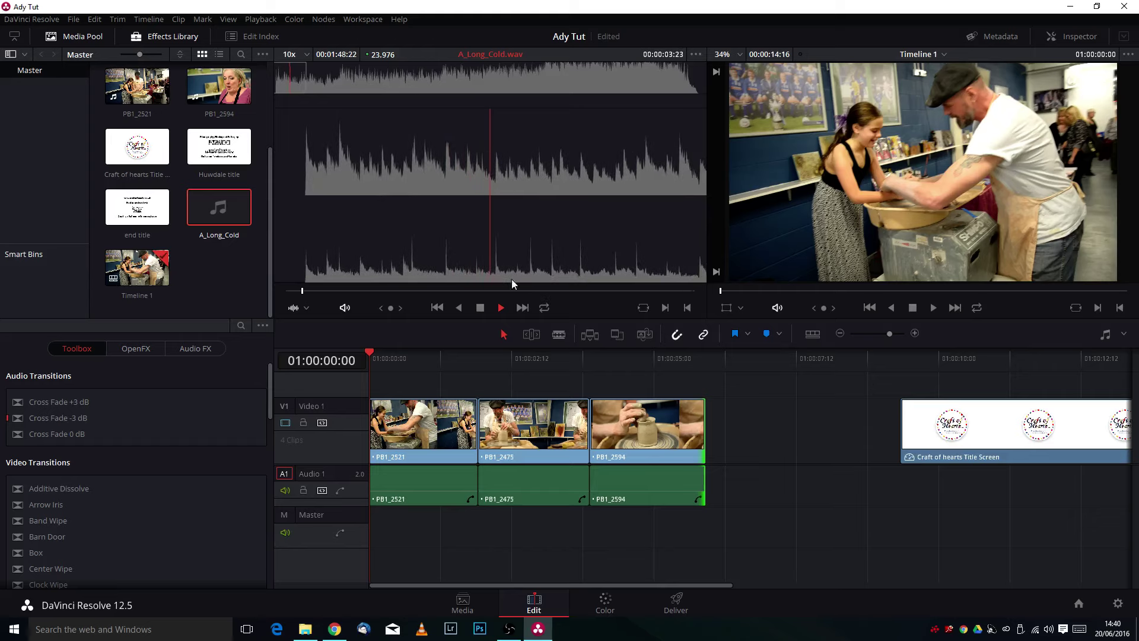
click(480, 308)
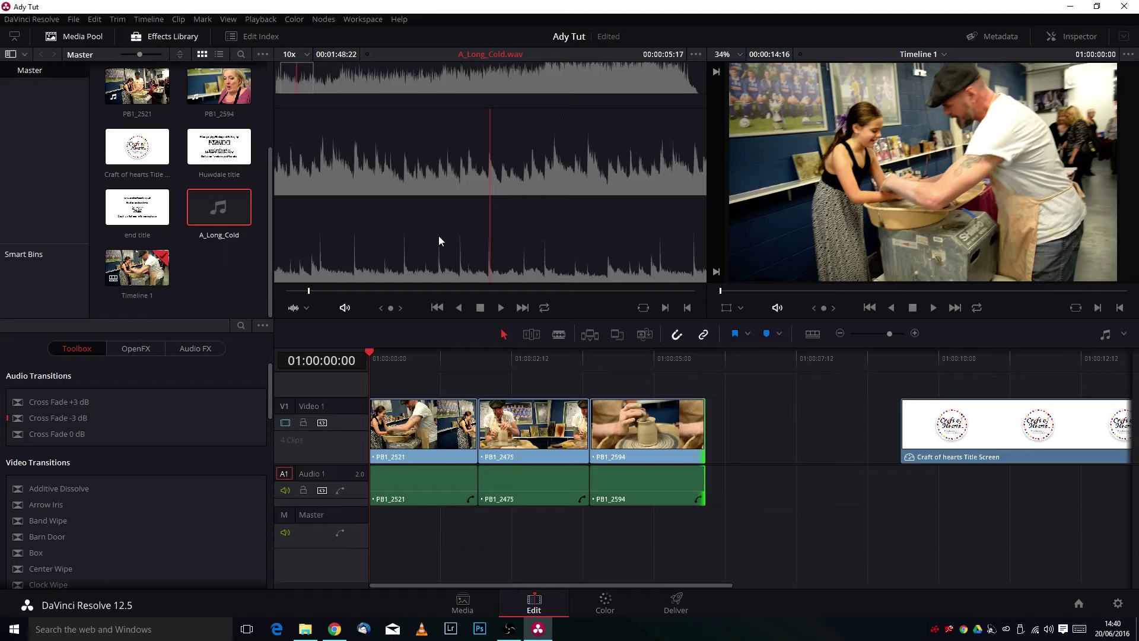
Audition further parts of the A_Long_Cold music and set its In point at 00:00:16:07.
mouse_move(312, 75)
mouse_down()
mouse_move(618, 77)
mouse_move(309, 68)
mouse_up()
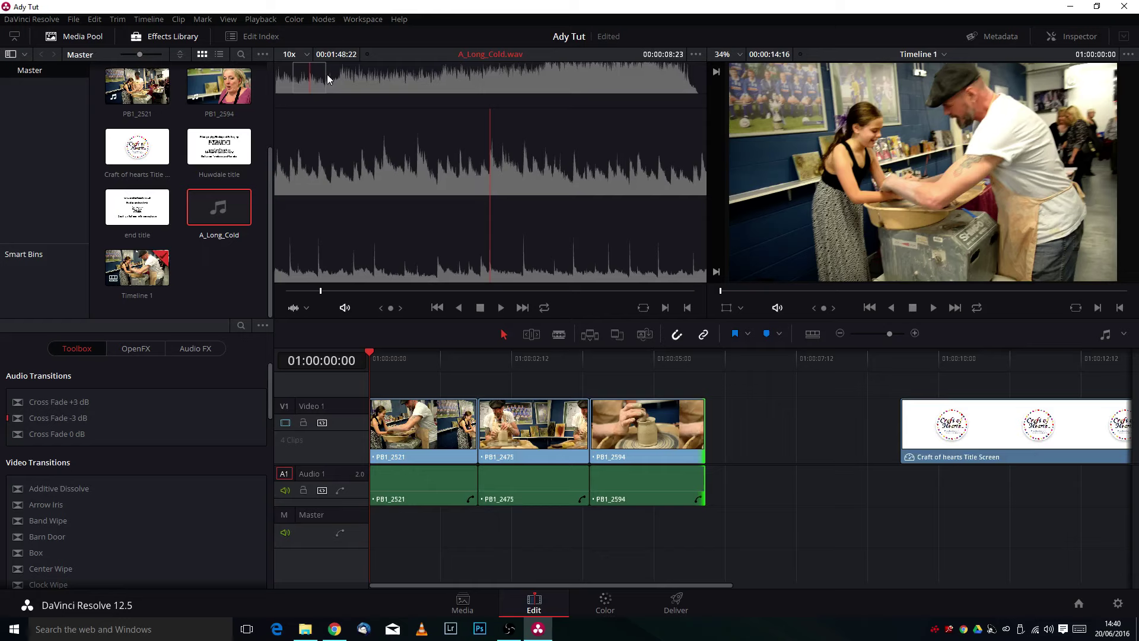
drag(326, 73, 375, 73)
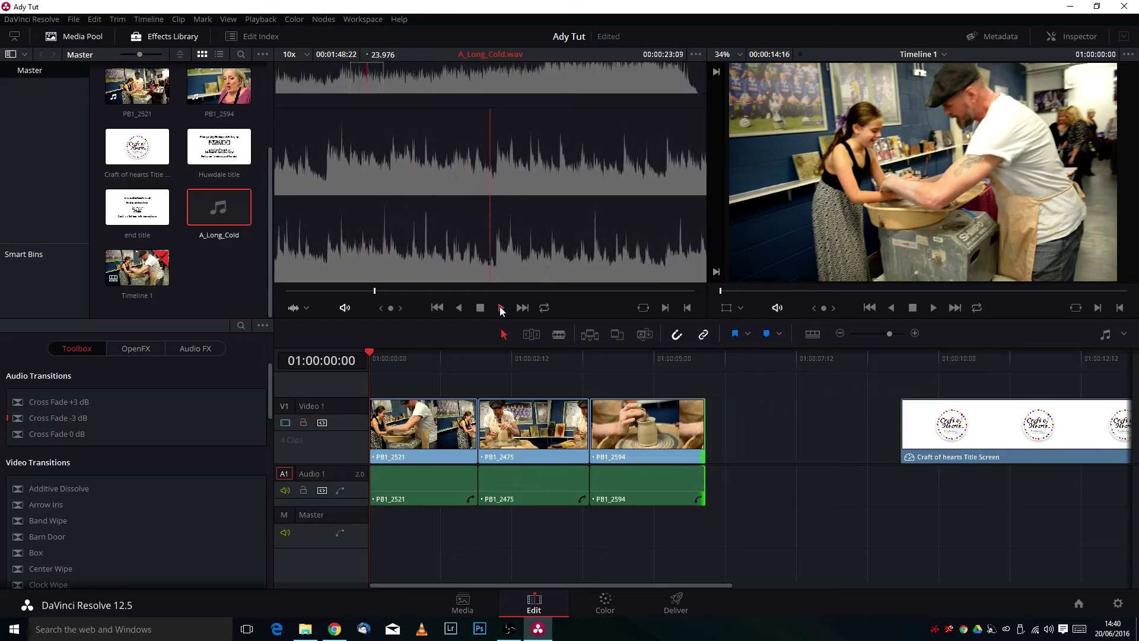
click(480, 308)
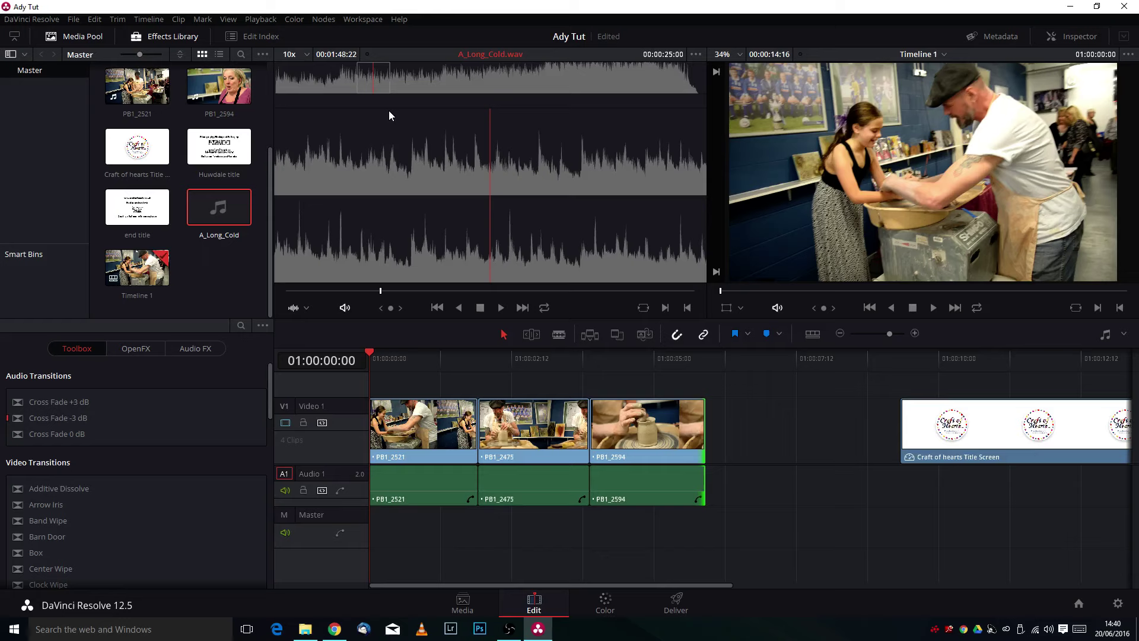
drag(377, 80, 340, 79)
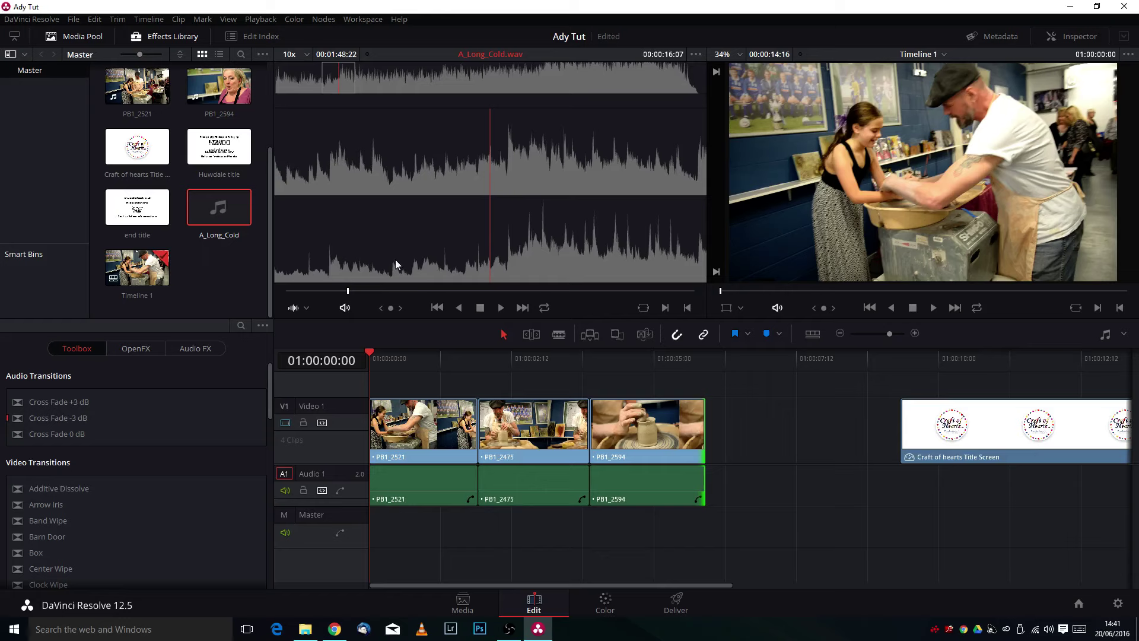
click(666, 309)
Place the marked A_Long_Cold music on a new second audio track from the timeline's start and go to the timeline's end.
drag(212, 217, 372, 536)
key(End)
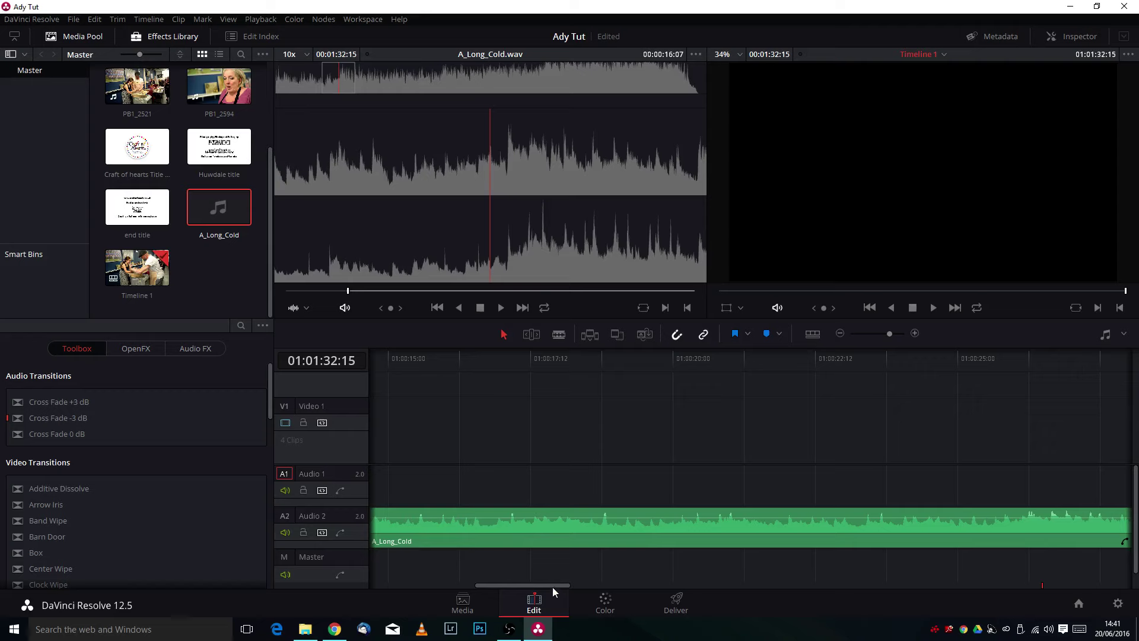
Remove the placed A_Long_Cold music clip from the second audio track.
drag(553, 586, 386, 586)
drag(413, 531, 382, 533)
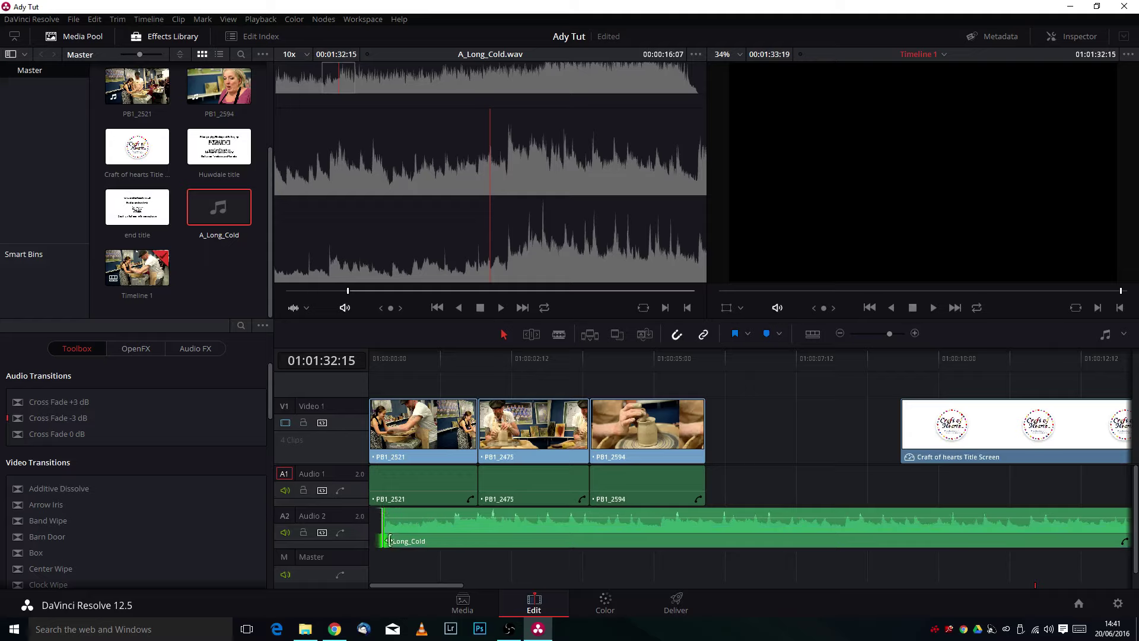
key(Delete)
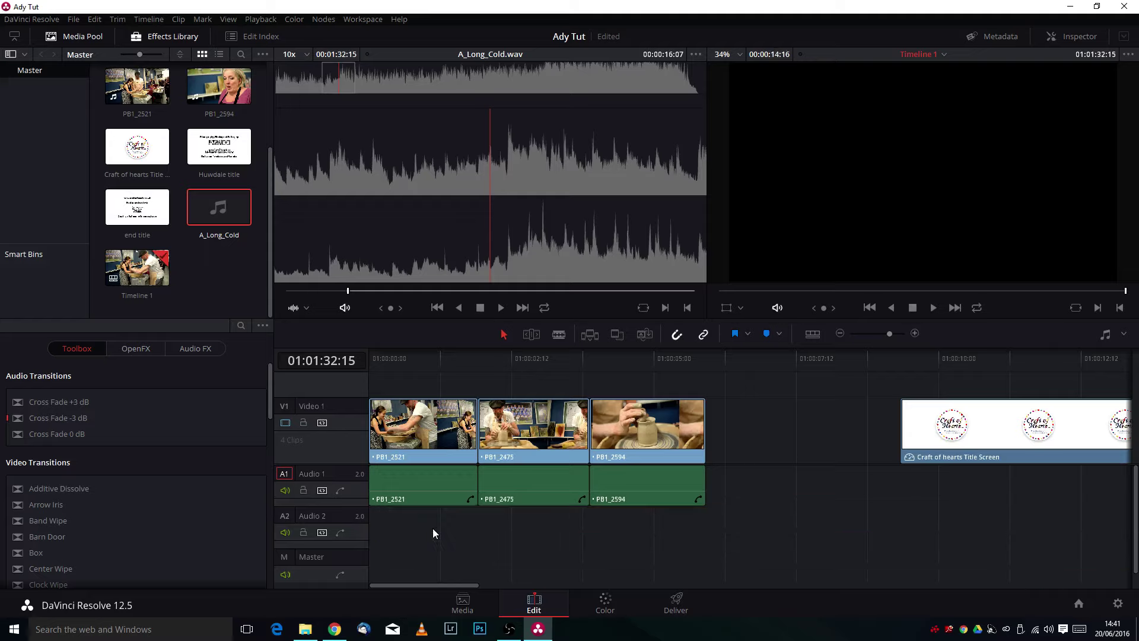
Set the A_Long_Cold In point to 00:00:16:11 and place the music on Audio 2 from the timeline's start.
drag(562, 174, 558, 174)
click(500, 308)
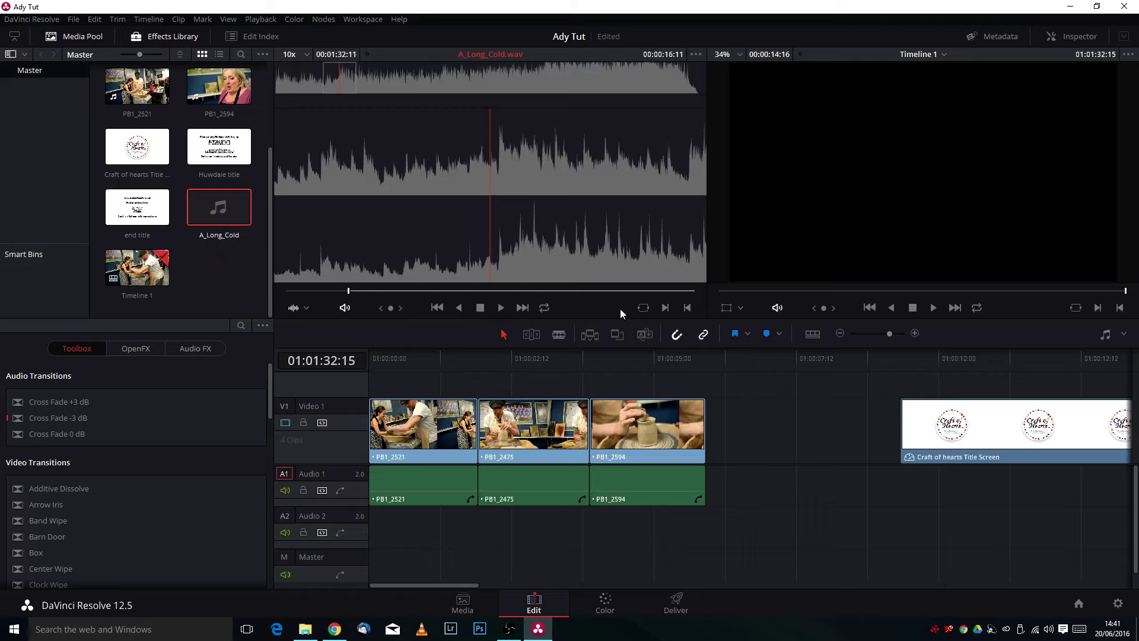
drag(226, 207, 369, 521)
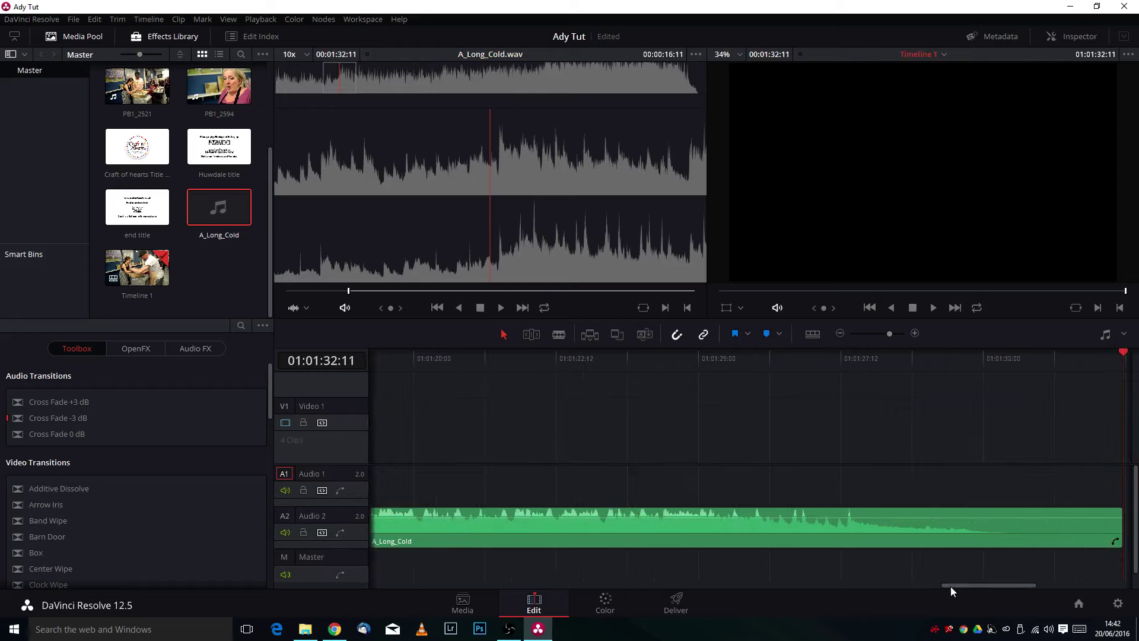
drag(951, 586, 391, 600)
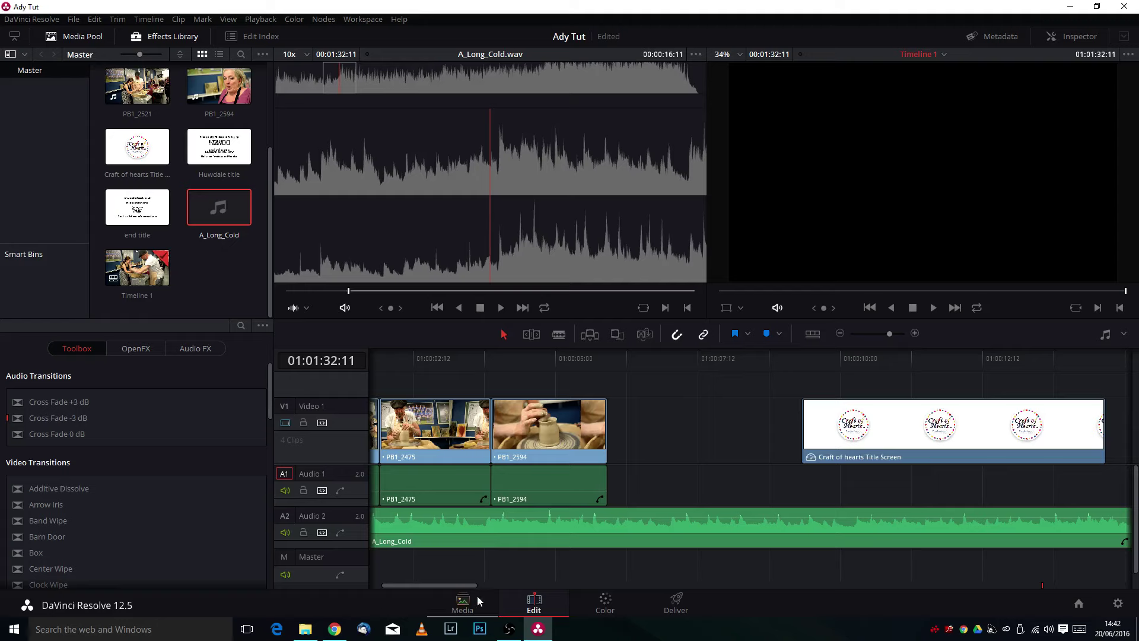
drag(465, 586, 405, 589)
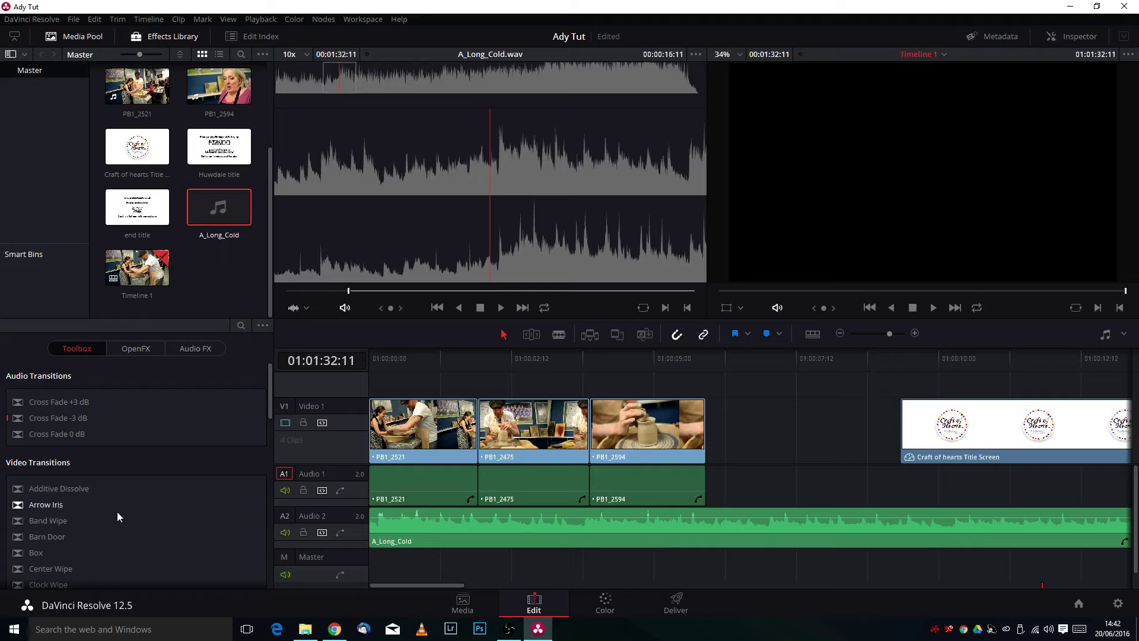
Add a Cross Dissolve at both cuts between the three clips, play through them, and return to the timeline's start.
scroll(116, 512, down, 2)
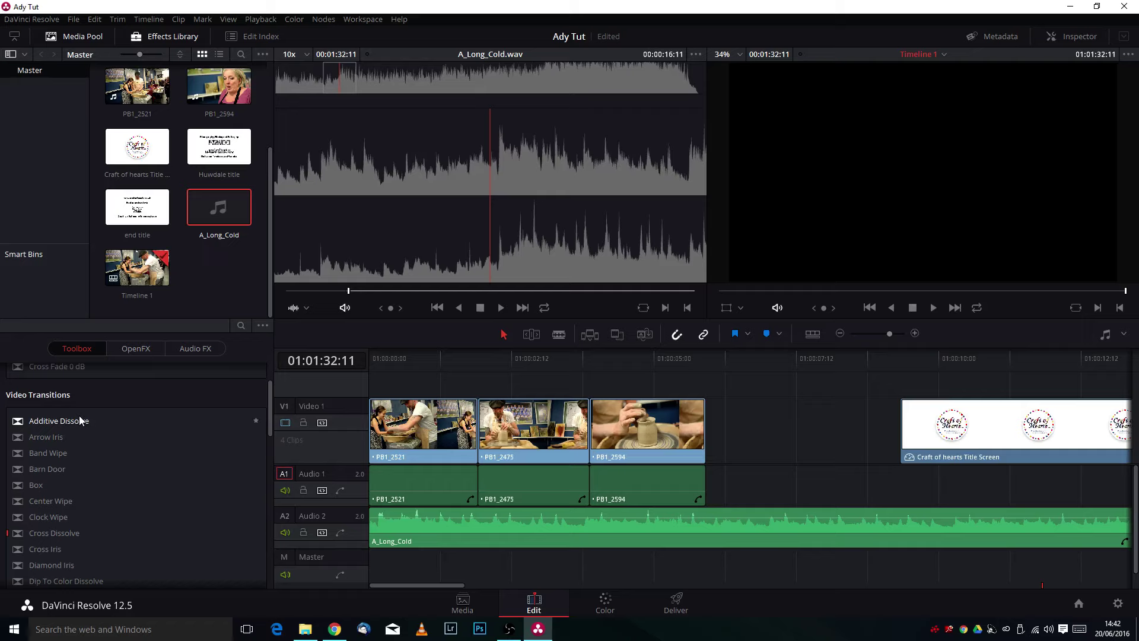
drag(23, 534, 559, 458)
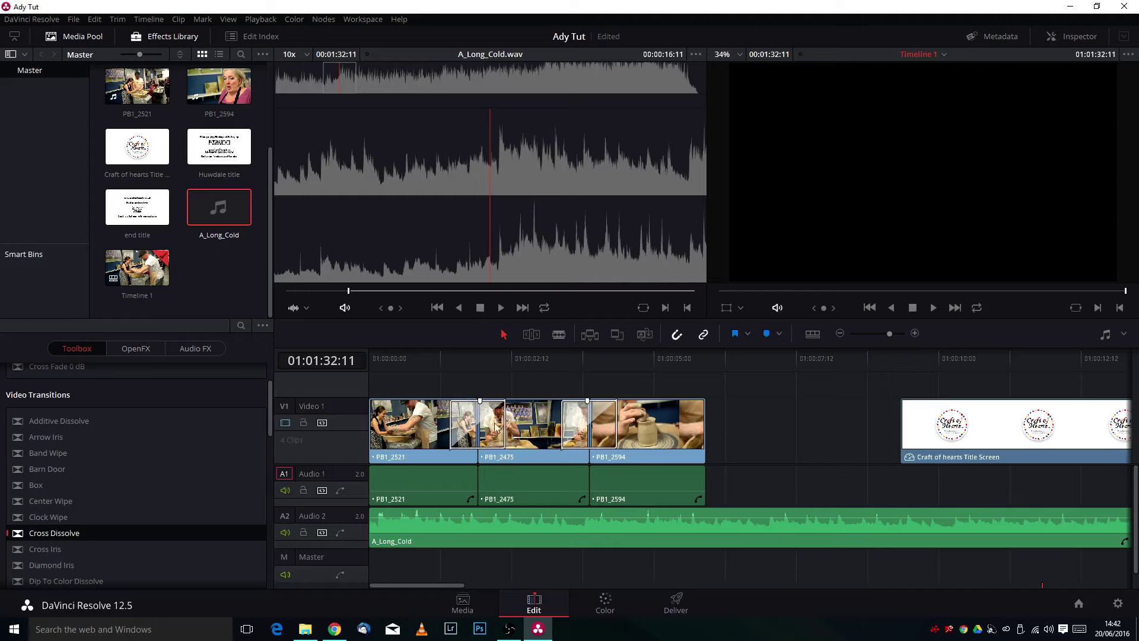
drag(455, 357, 434, 365)
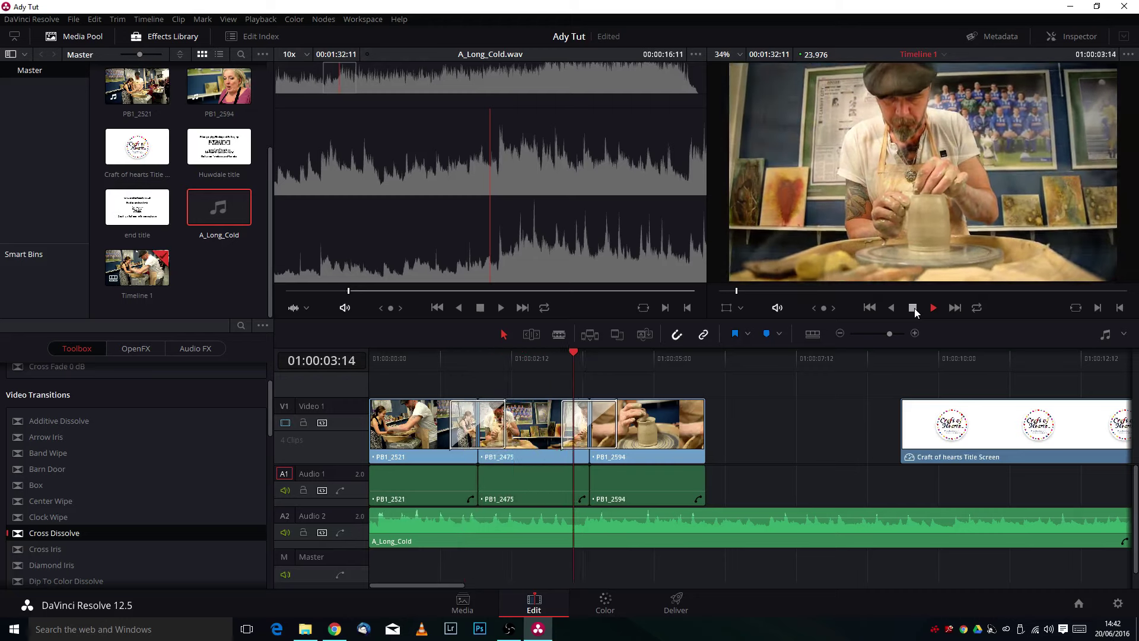
click(912, 308)
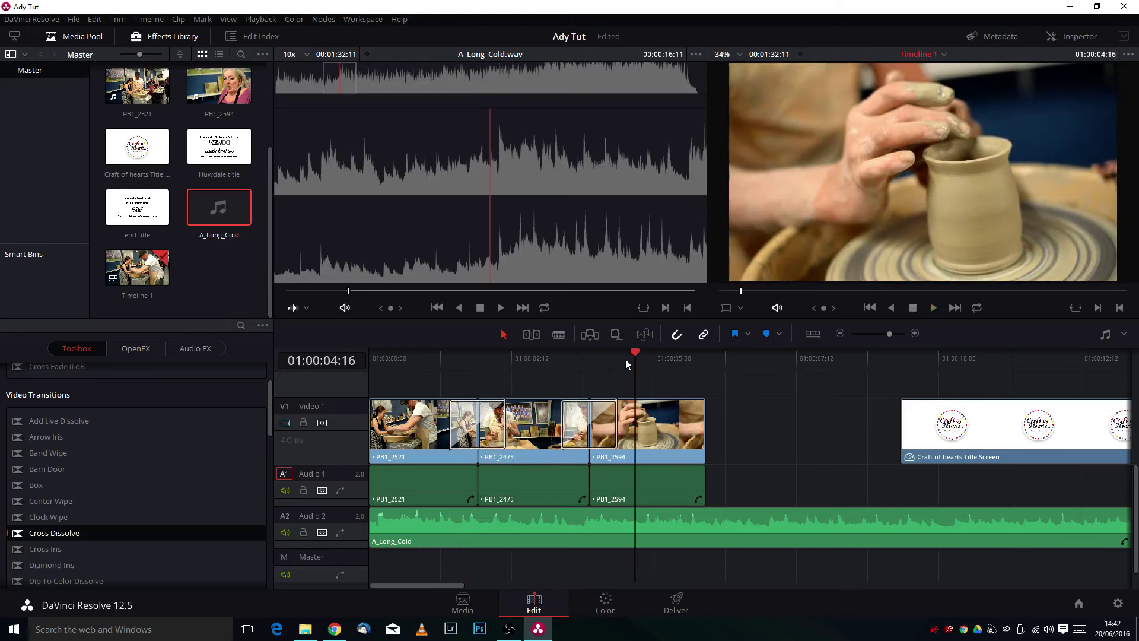
drag(634, 352, 561, 353)
key(Home)
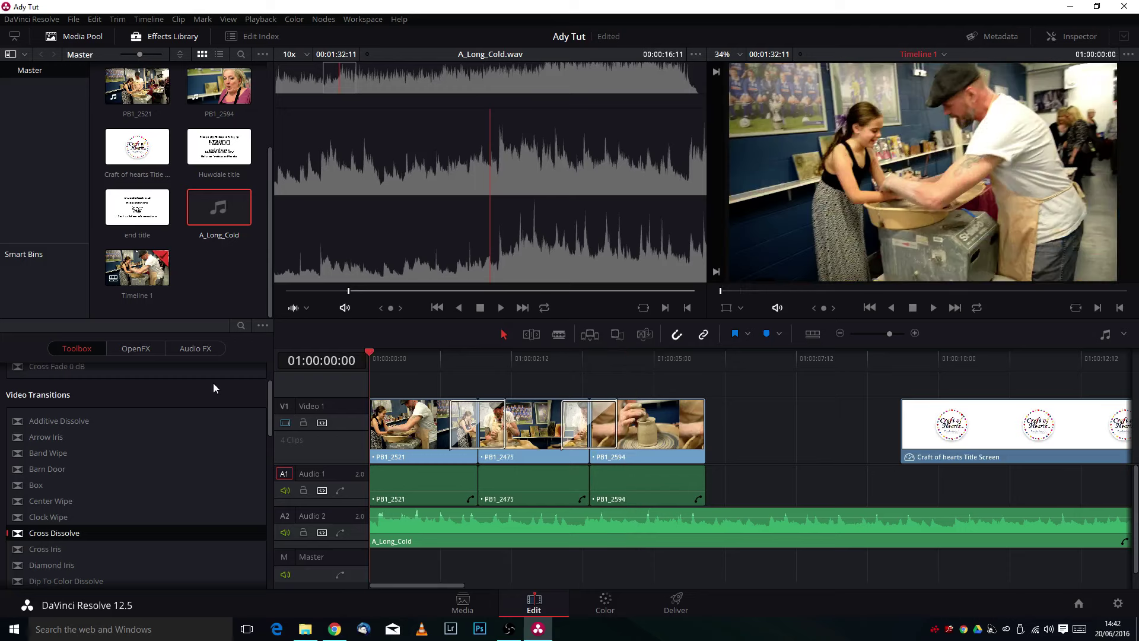
Add a Cross Fade 0 dB to the start of the music and a Cross Dissolve to the start of PB1_2521.
scroll(230, 496, up, 2)
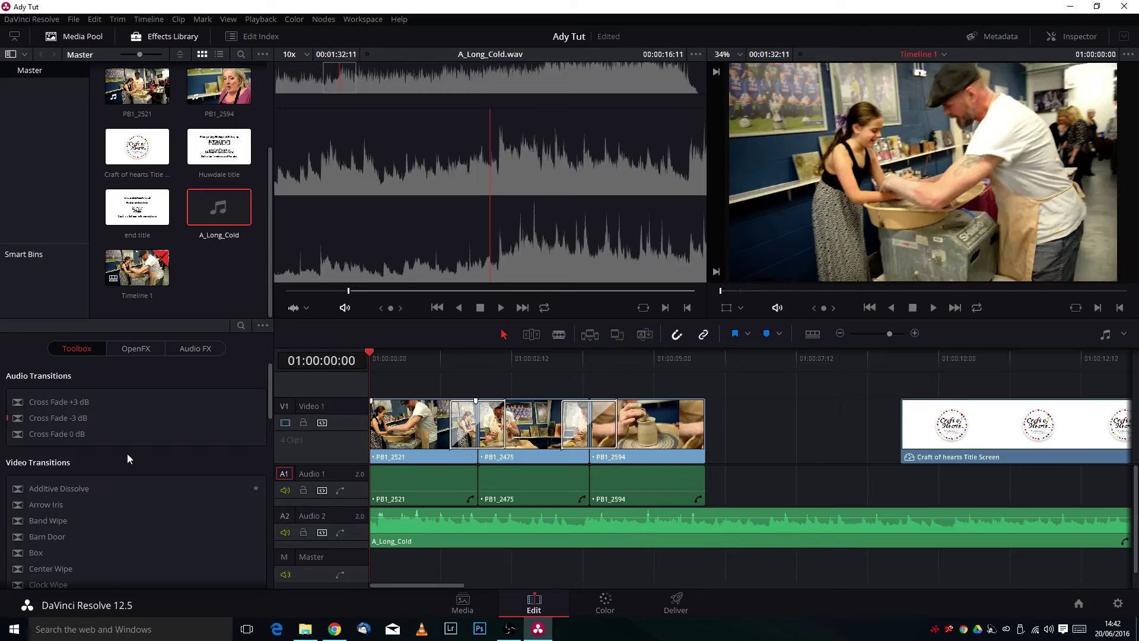
drag(46, 436, 396, 523)
click(425, 523)
scroll(150, 493, down, 3)
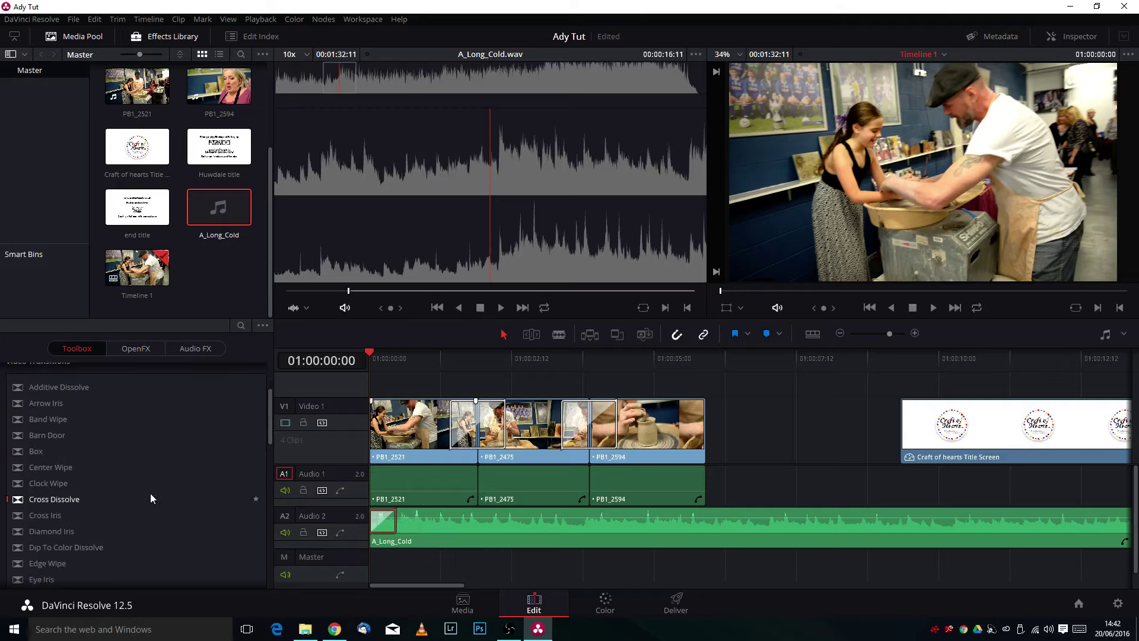
drag(77, 498, 398, 424)
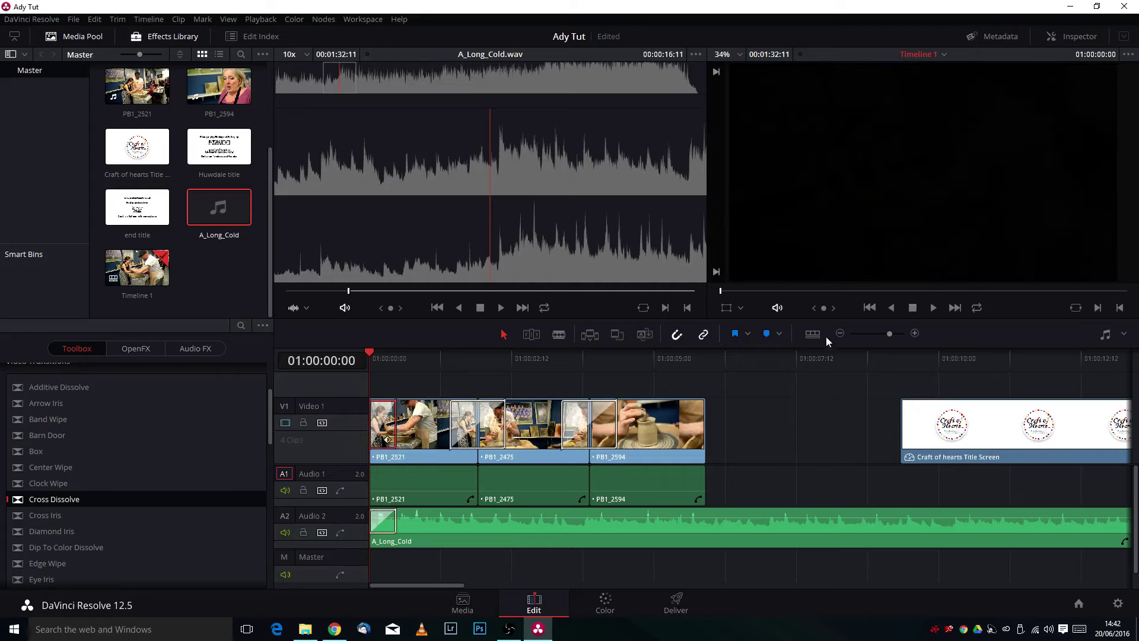
Play the sequence from its start up to 01:00:06:08, and move the playhead onto the title screen at 01:00:10:23.
click(933, 308)
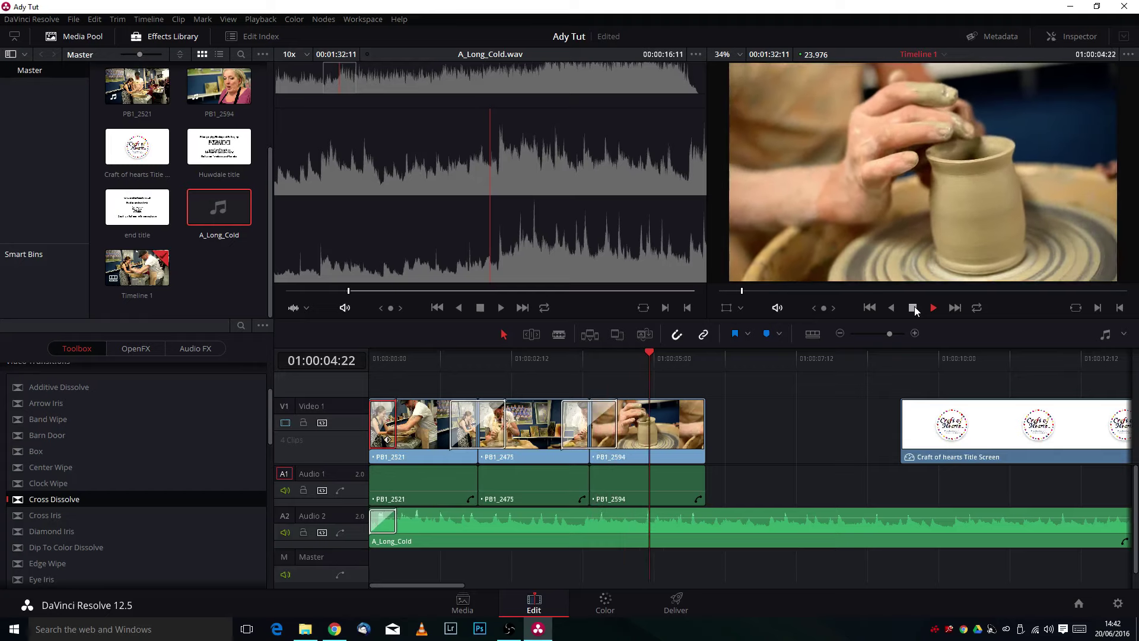
click(914, 308)
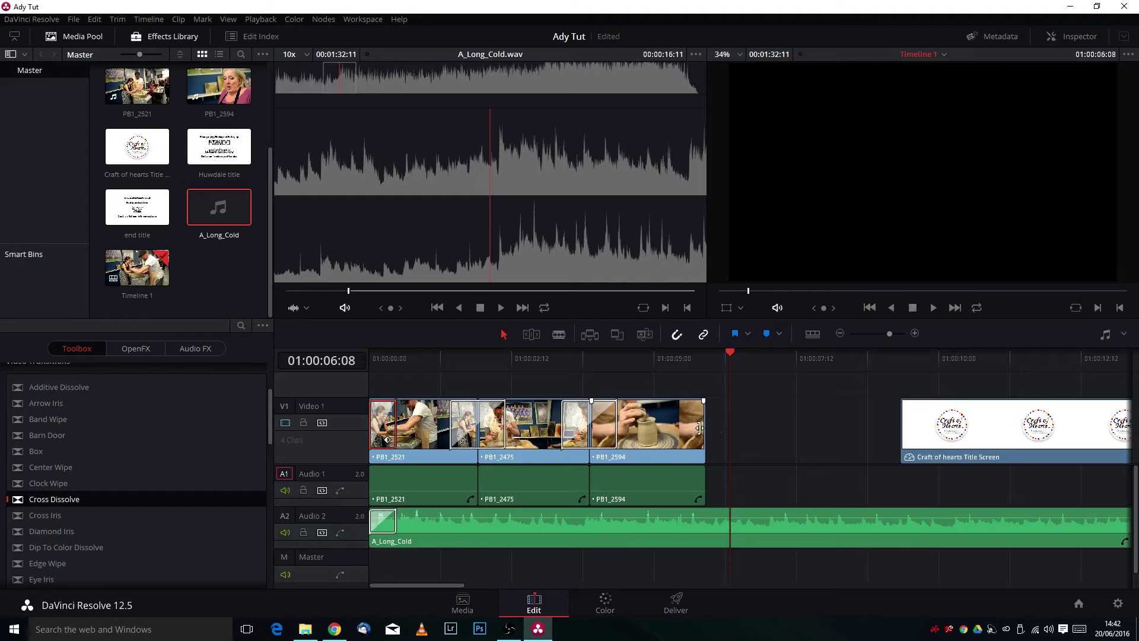
drag(729, 356, 993, 358)
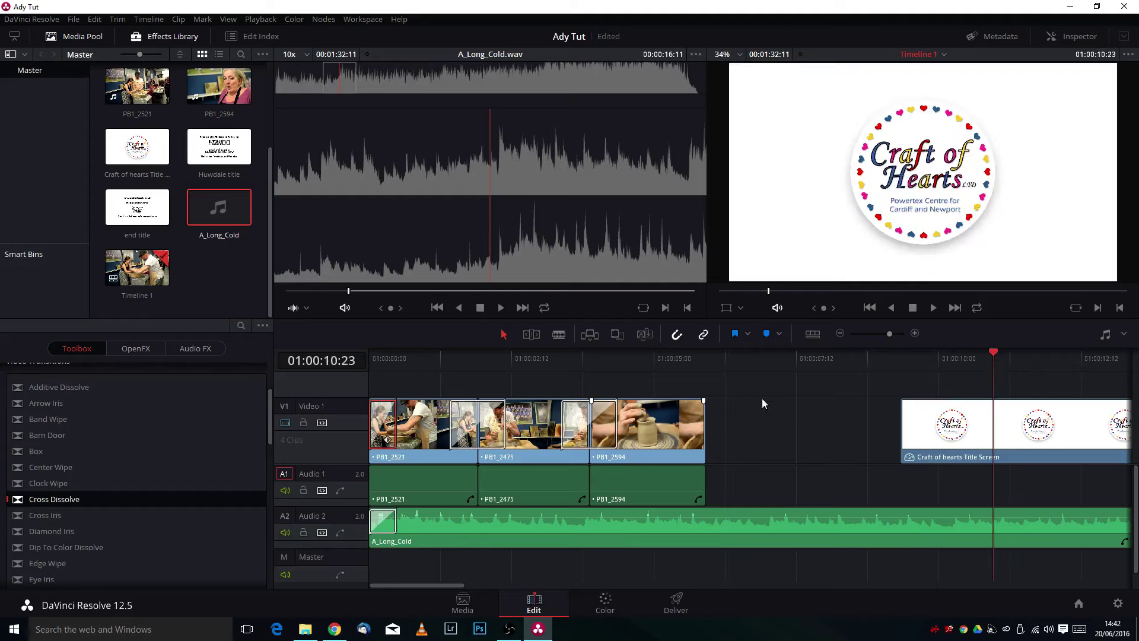
Extend PB1_2594 to end at about 01:00:08:08 and move the two clip cuts to about 01:00:02:12 and 01:00:05:12.
drag(785, 425, 843, 422)
drag(590, 425, 672, 434)
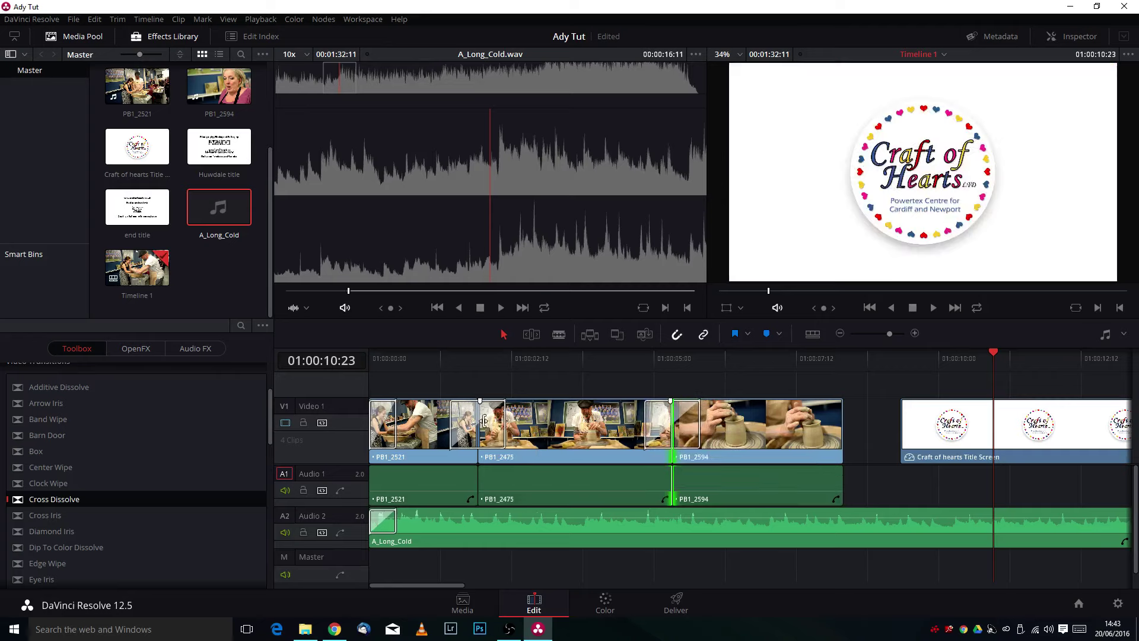
drag(481, 422, 512, 423)
drag(674, 423, 681, 422)
click(514, 422)
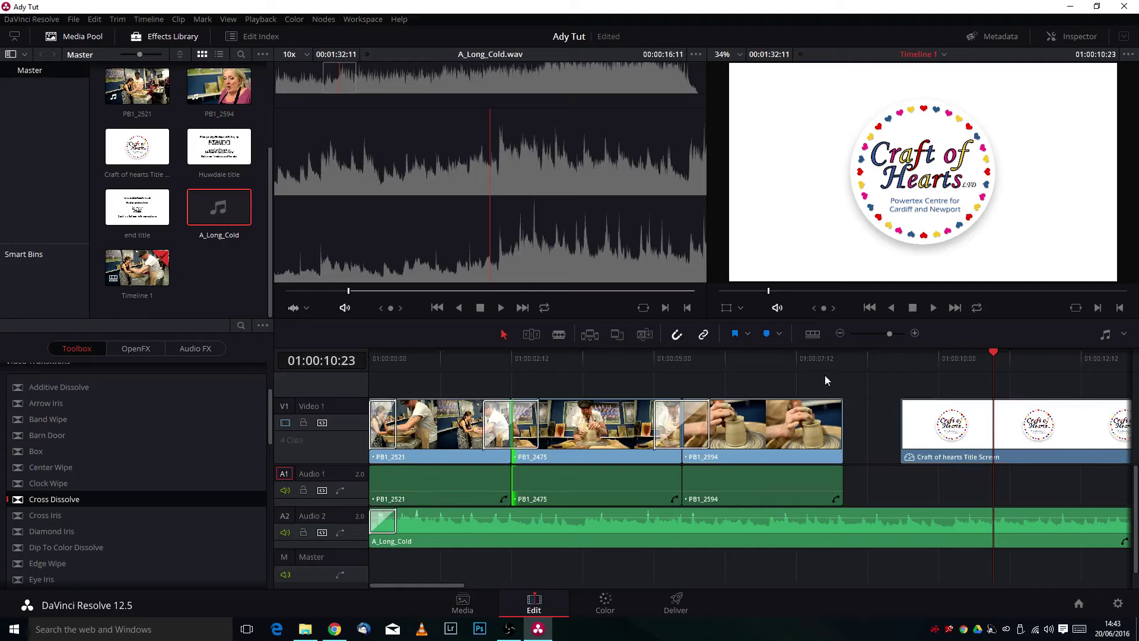
Play the lengthened sequence from the timeline's start to check the dissolves, stopping at 01:00:08:11.
drag(591, 365, 380, 366)
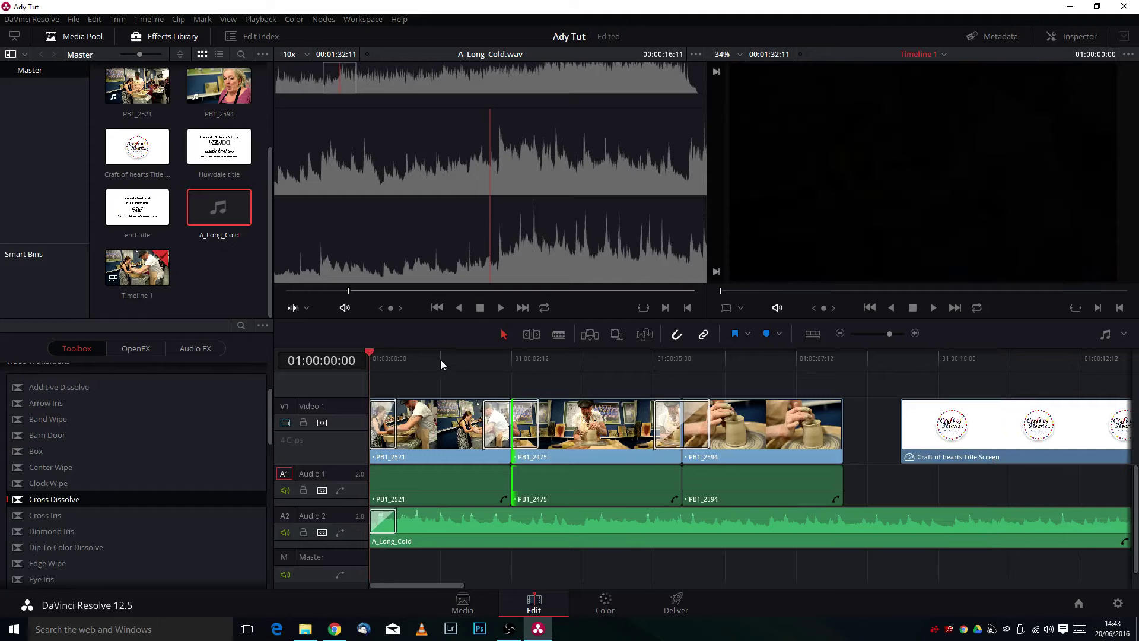
click(935, 308)
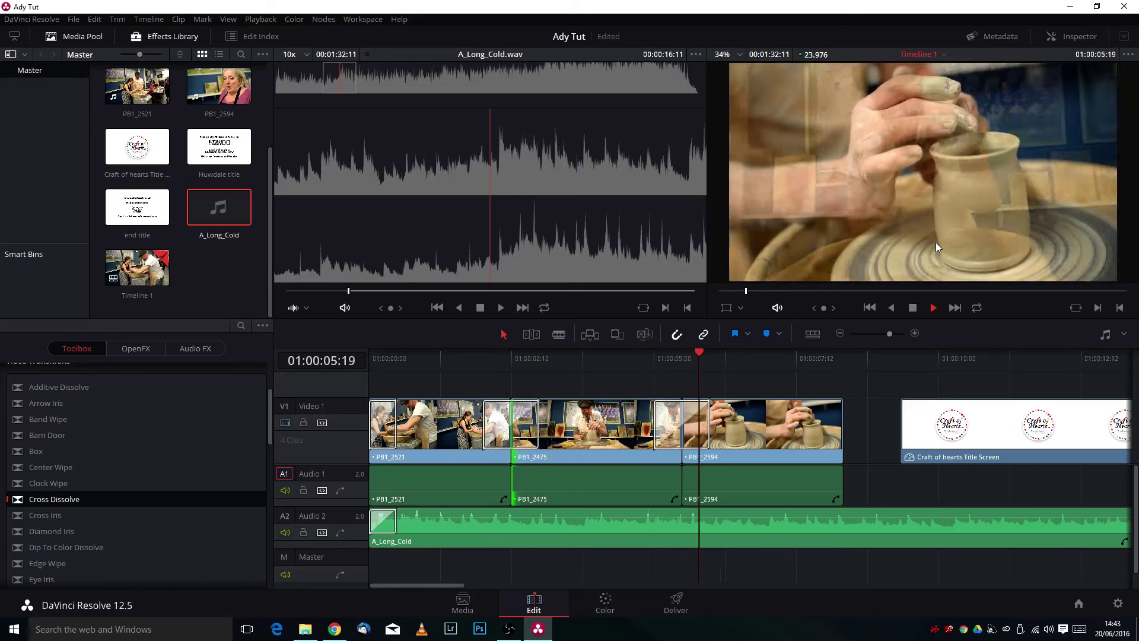
click(914, 307)
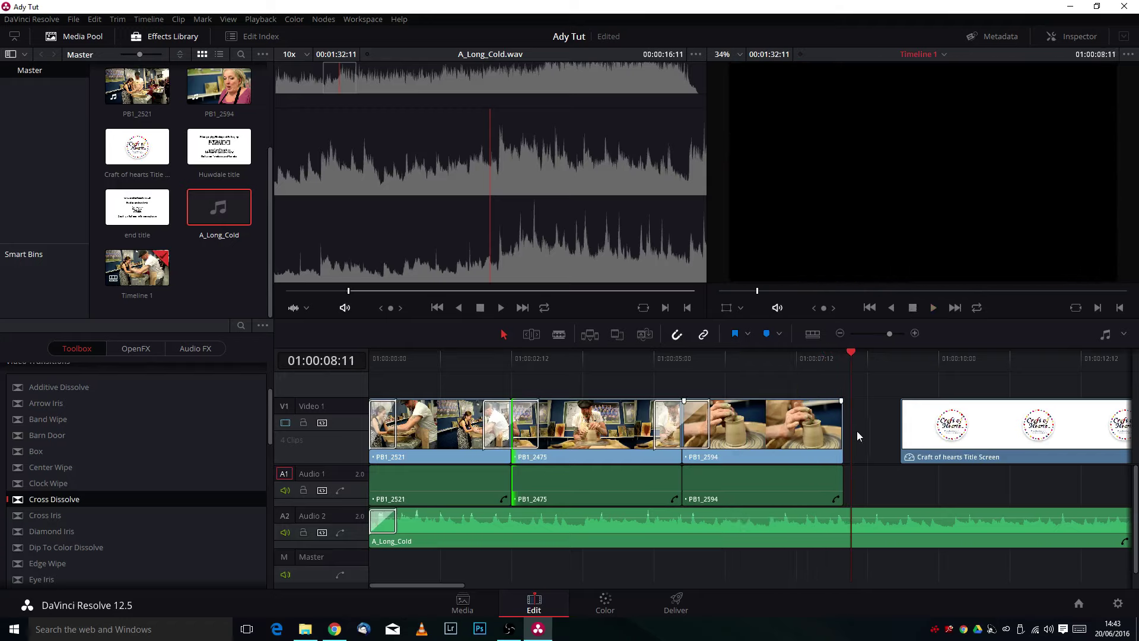
Move the Craft of hearts title screen against the end of PB1_2594 and add a Cross Dissolve between them.
drag(930, 439, 870, 453)
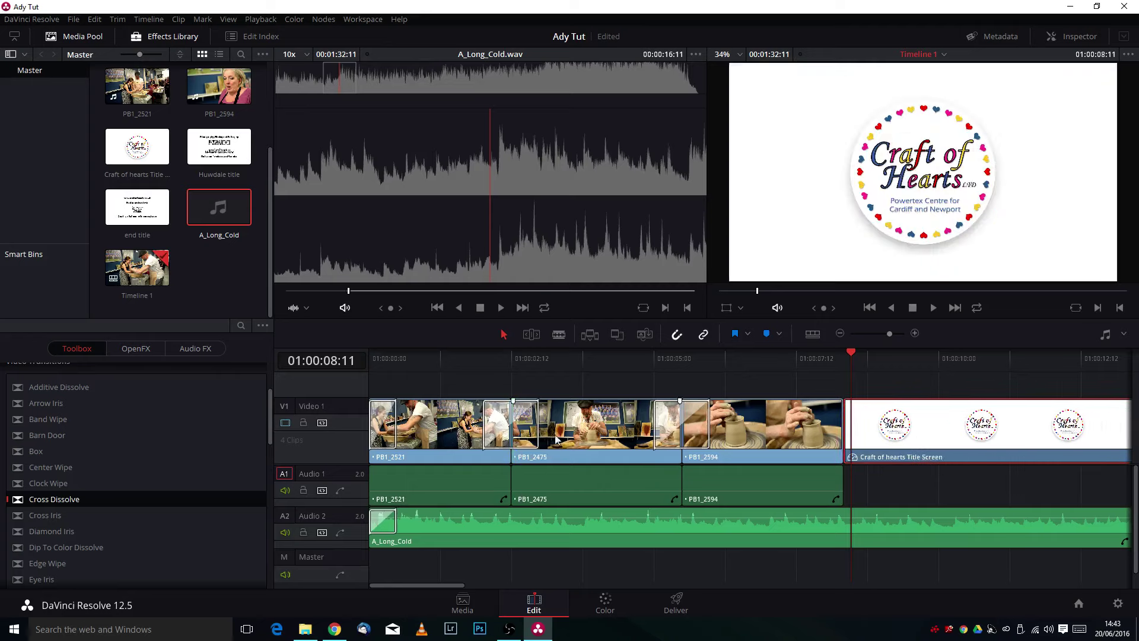
drag(54, 499, 831, 437)
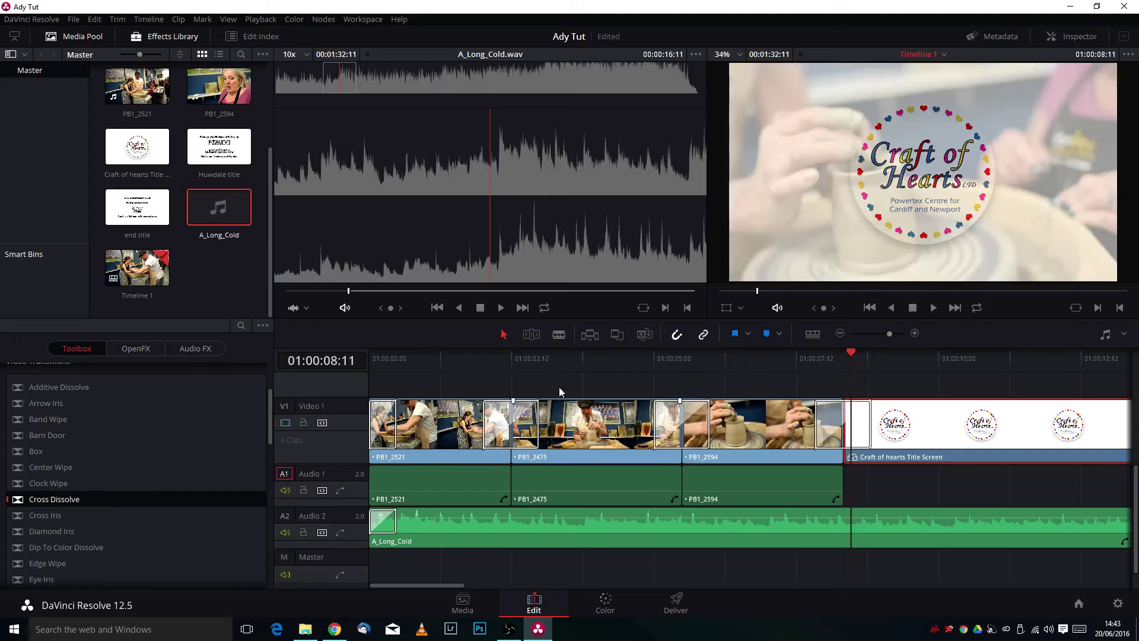
Play from within PB1_2594 through the dissolve into the title screen, stopping at 01:00:13:13.
click(583, 389)
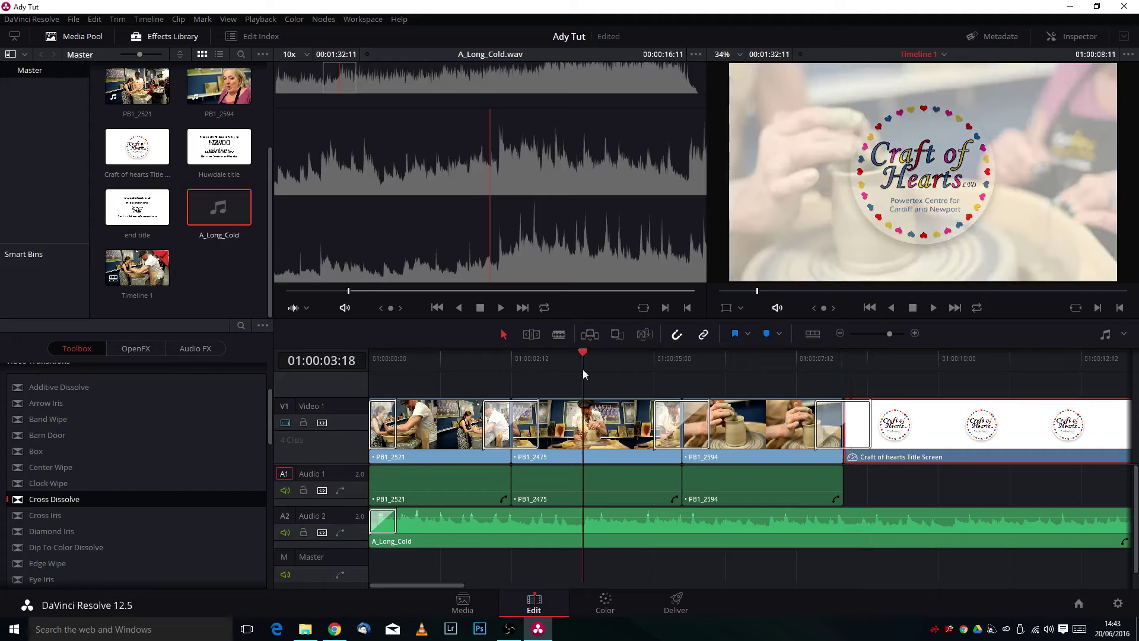
click(669, 387)
click(787, 386)
click(935, 308)
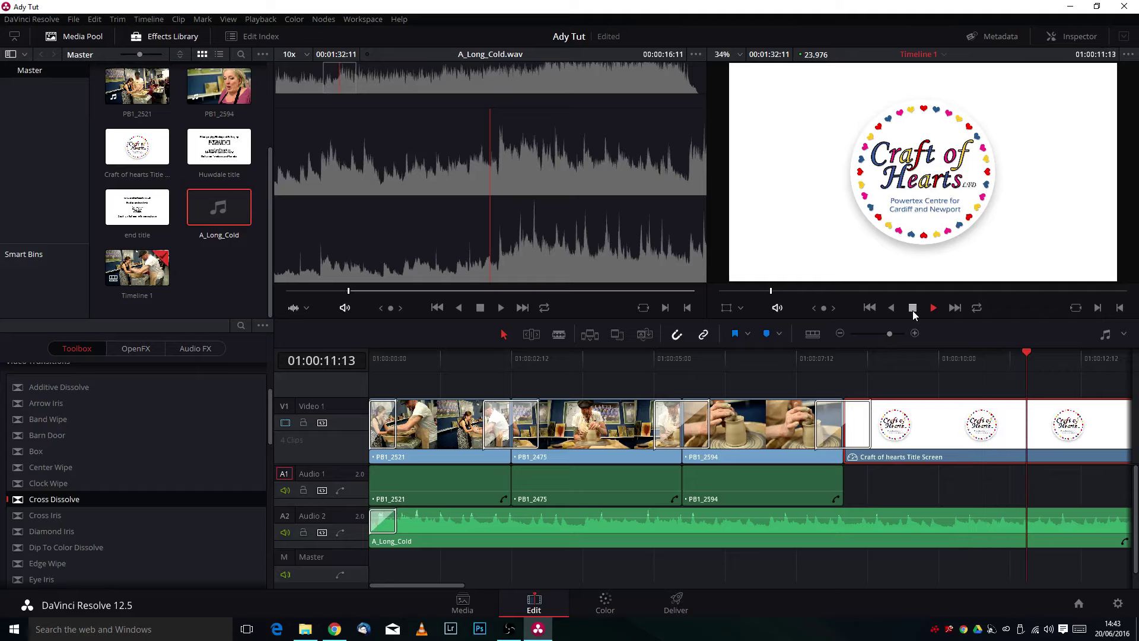
click(913, 307)
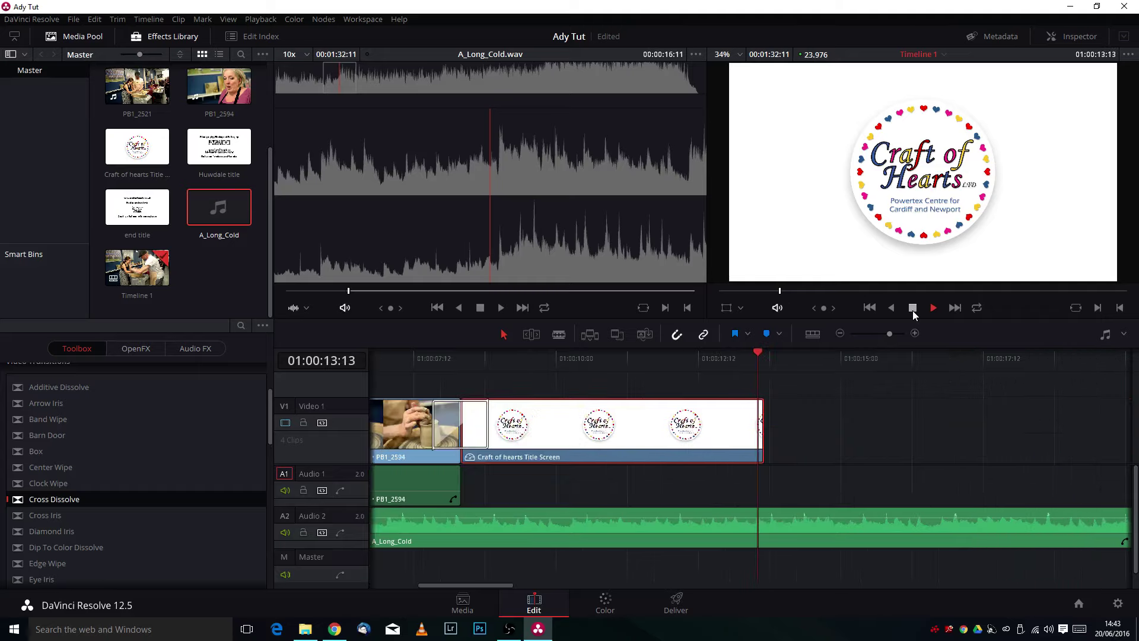
Shorten the title screen clip so that it ends at about 01:00:12:06.
drag(760, 438, 689, 455)
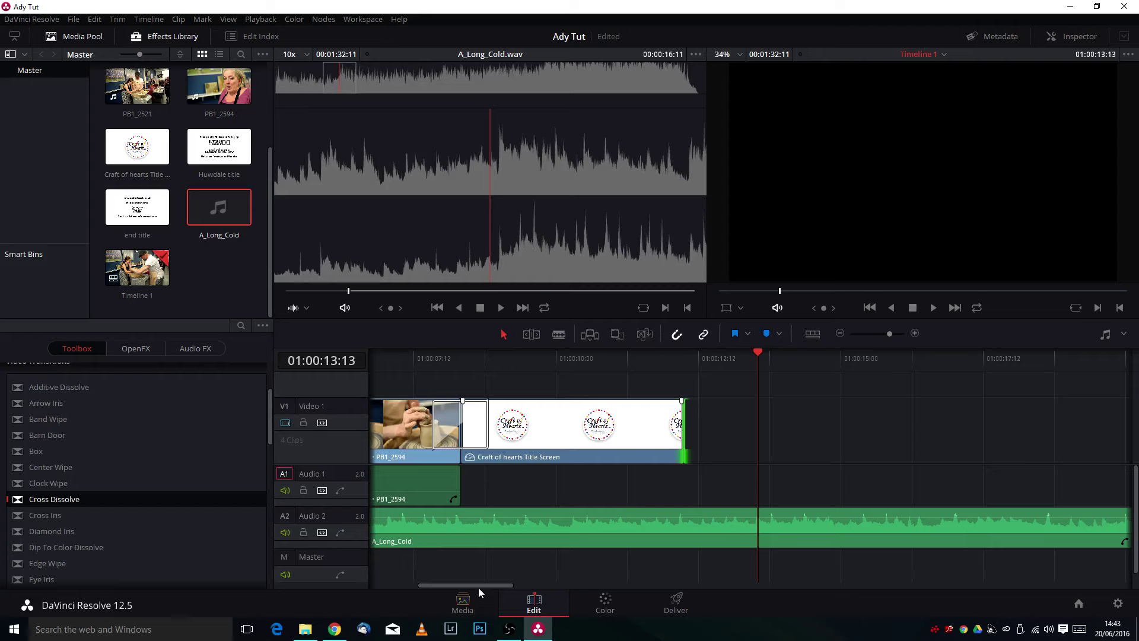
drag(478, 588, 496, 565)
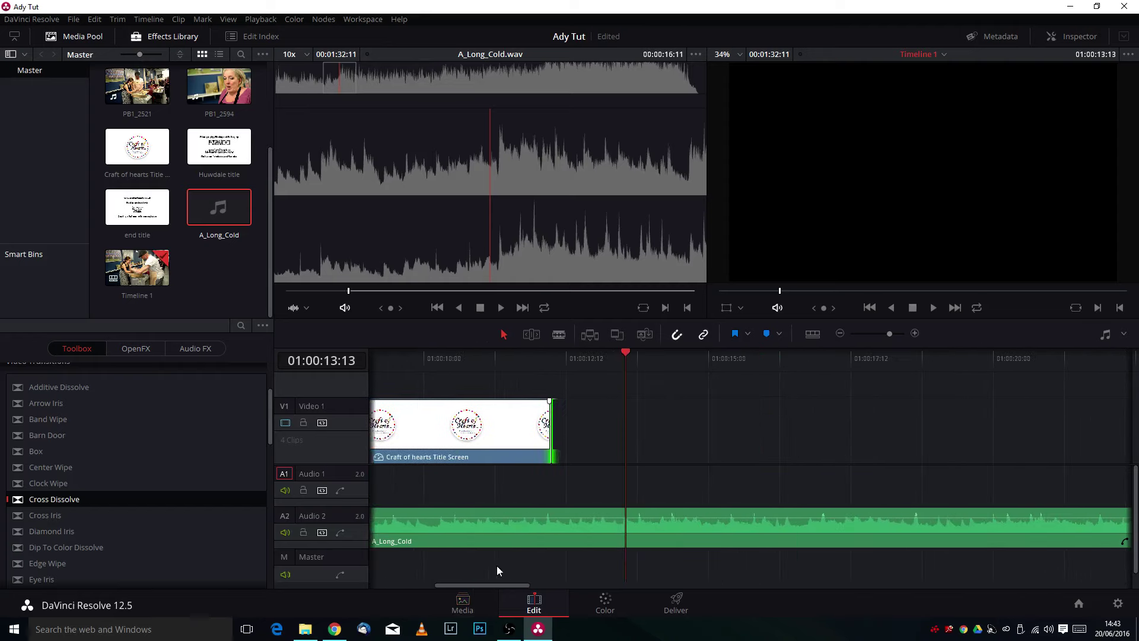
Load PB1_2476 in the source viewer, play its opening, and set its In point at 00:00:03:09.
scroll(241, 209, up, 2)
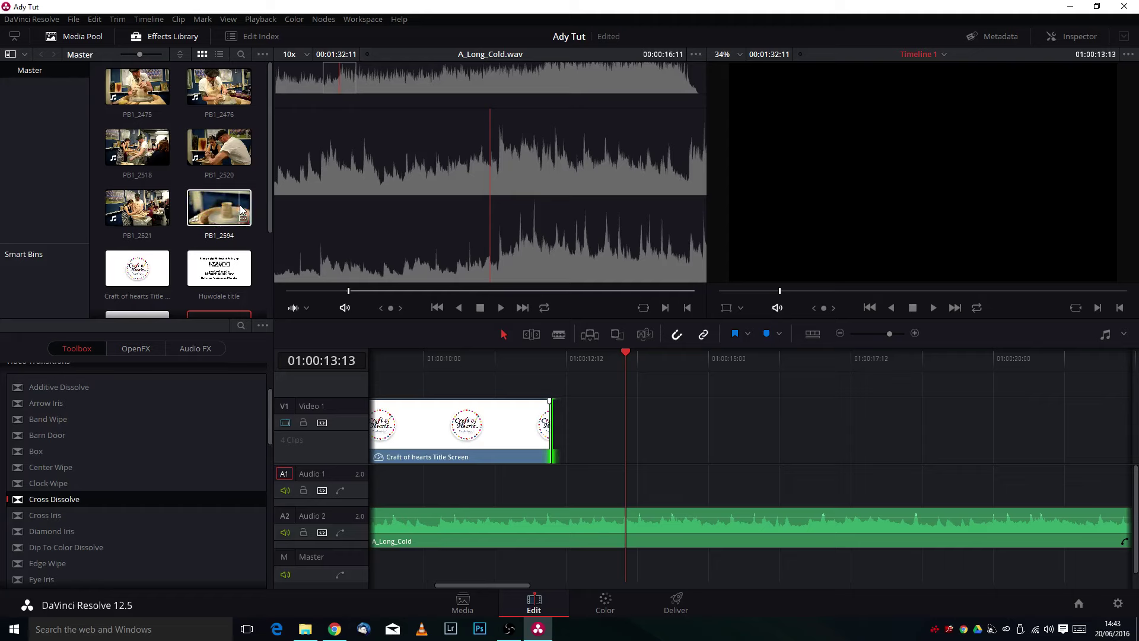
double_click(217, 105)
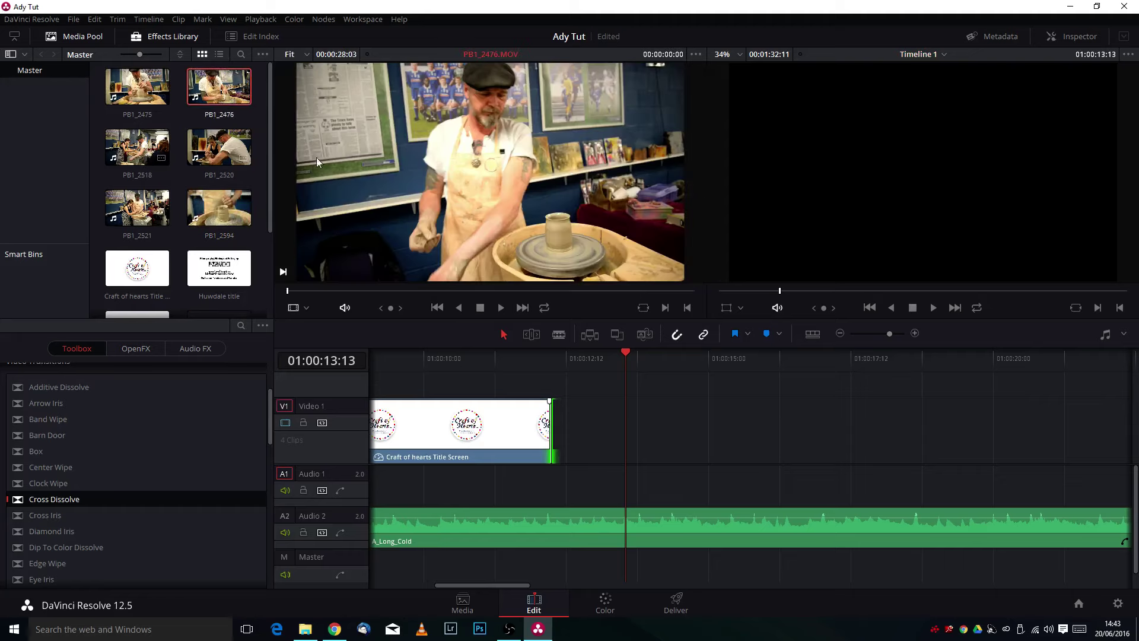
click(501, 307)
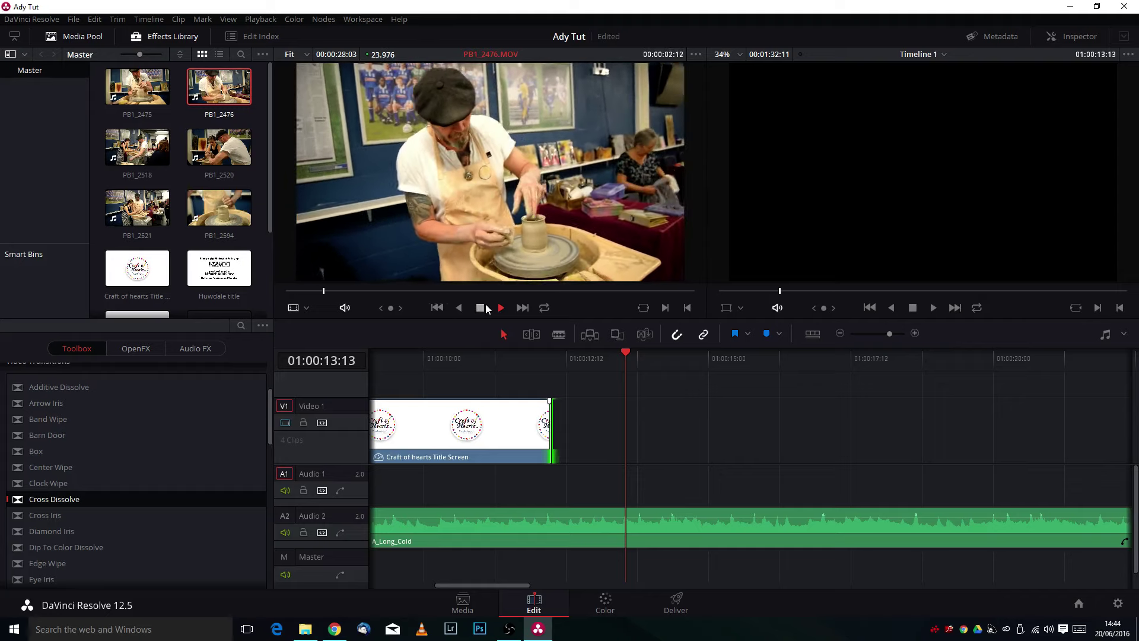
click(482, 307)
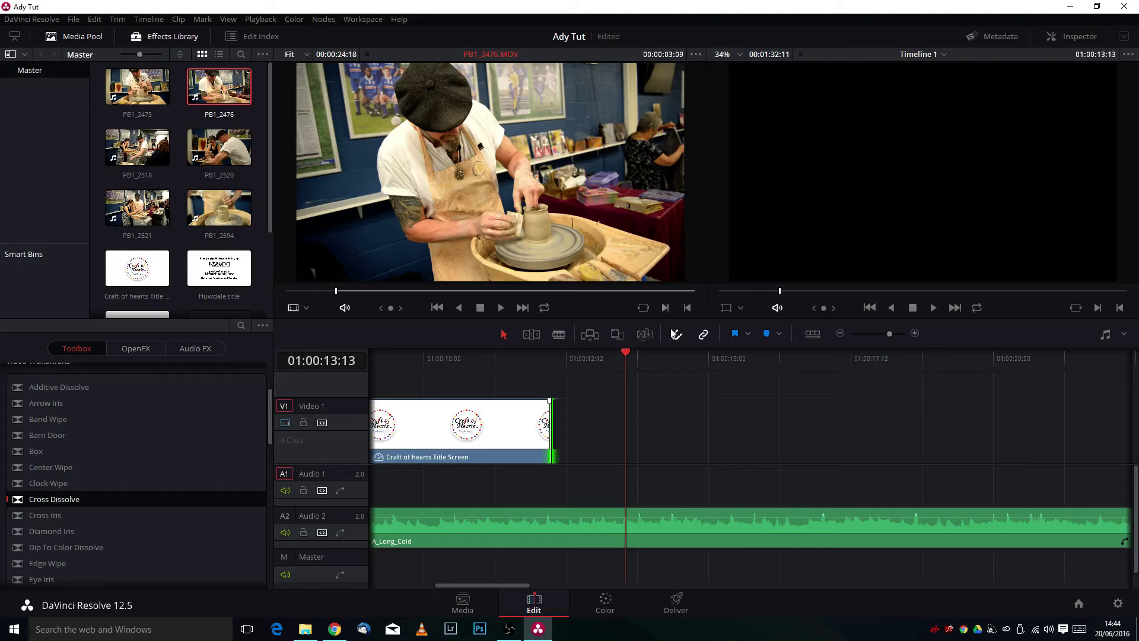
Play through PB1_2476, set an Out point giving a 00:00:24:00 marked range, and place it directly after the title screen.
click(501, 308)
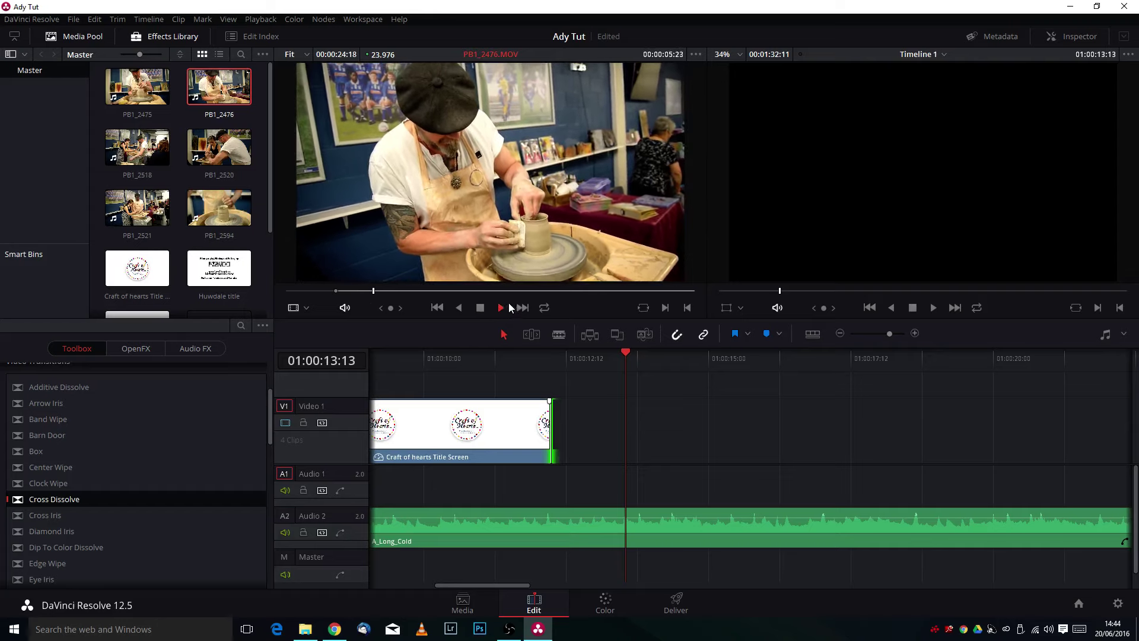
click(492, 291)
click(502, 309)
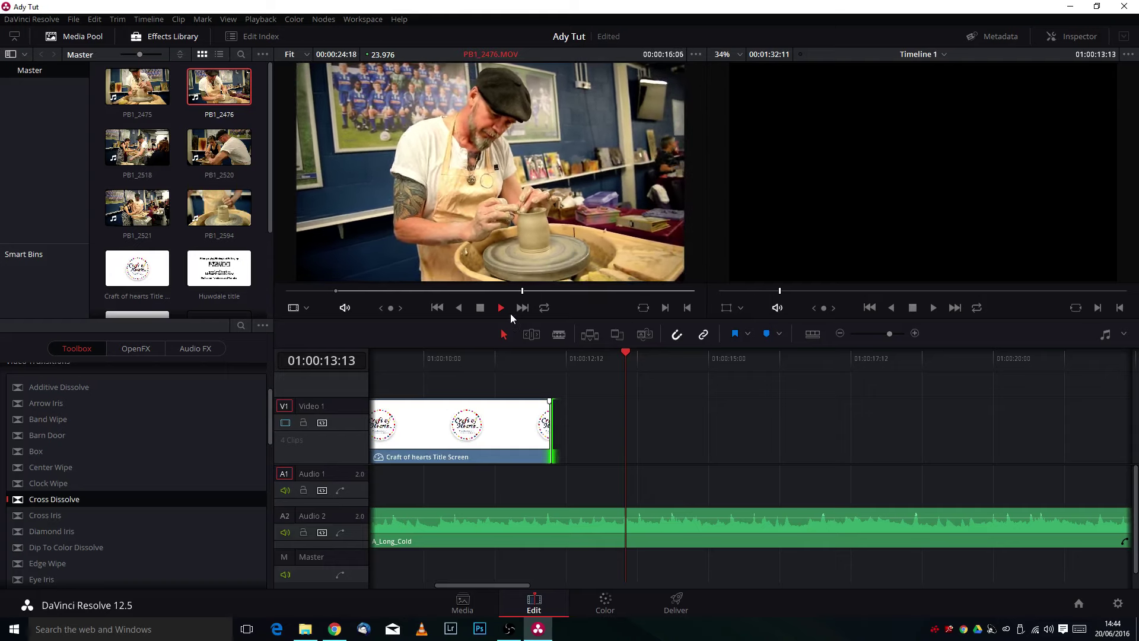
click(688, 307)
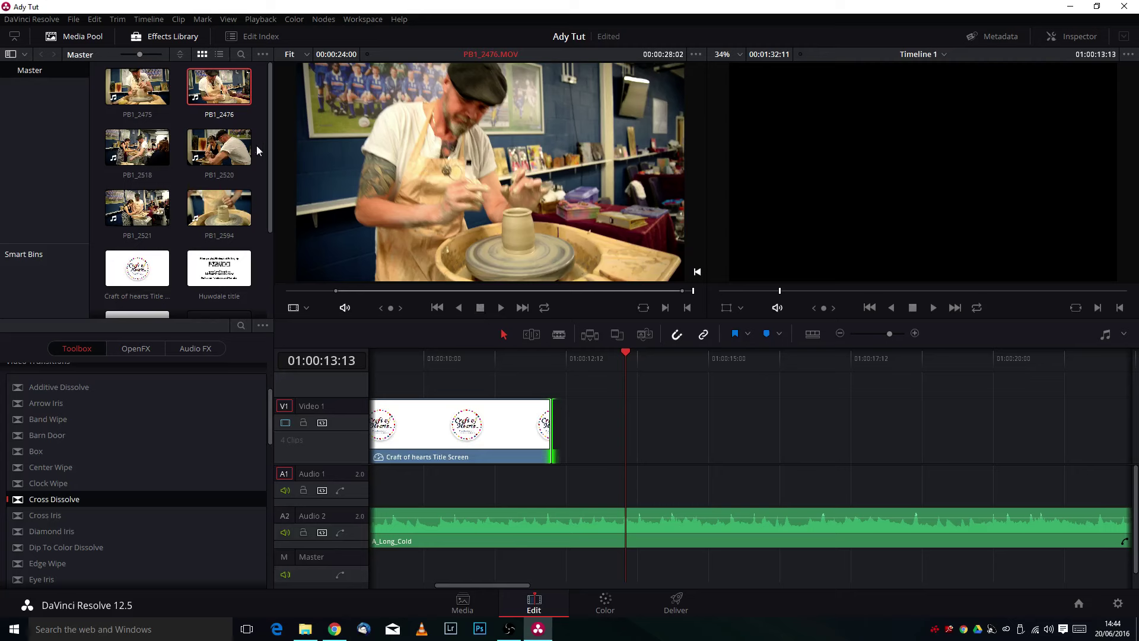
drag(237, 99, 562, 444)
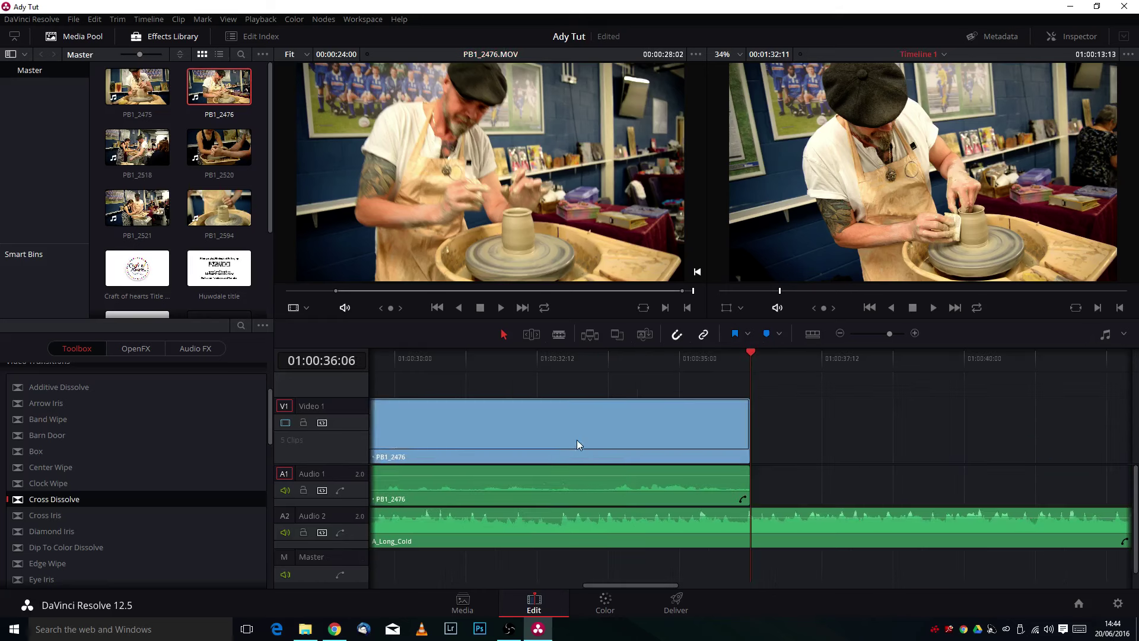
Add a Cross Dissolve between the title screen and PB1_2476, and raise the audio level of PB1_2476 on Audio 1.
drag(671, 586, 527, 599)
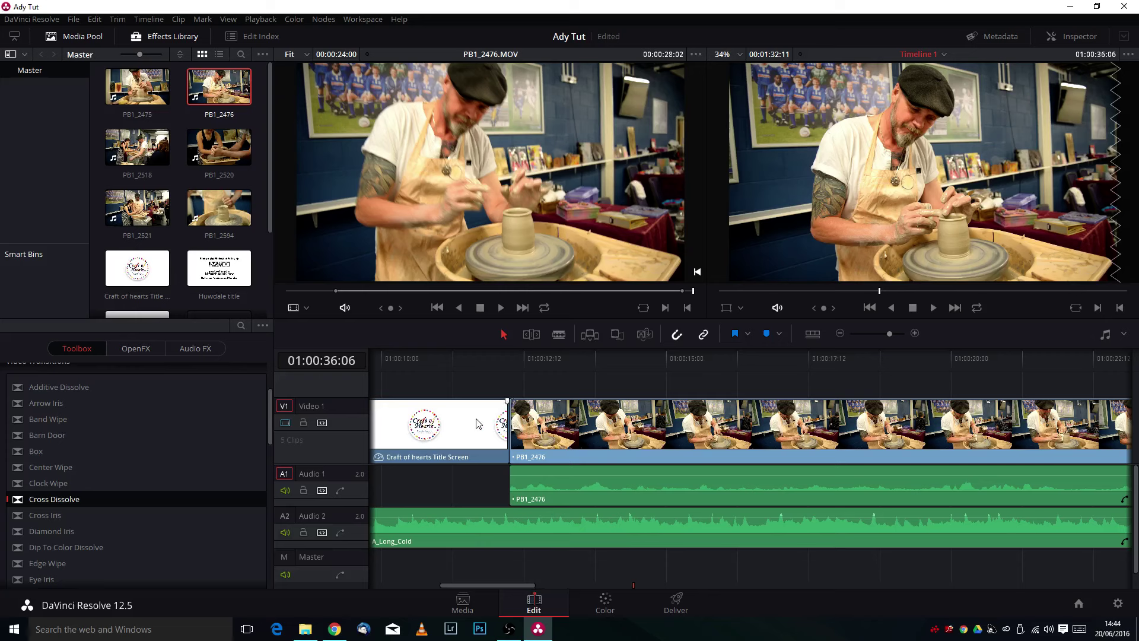
drag(137, 499, 589, 428)
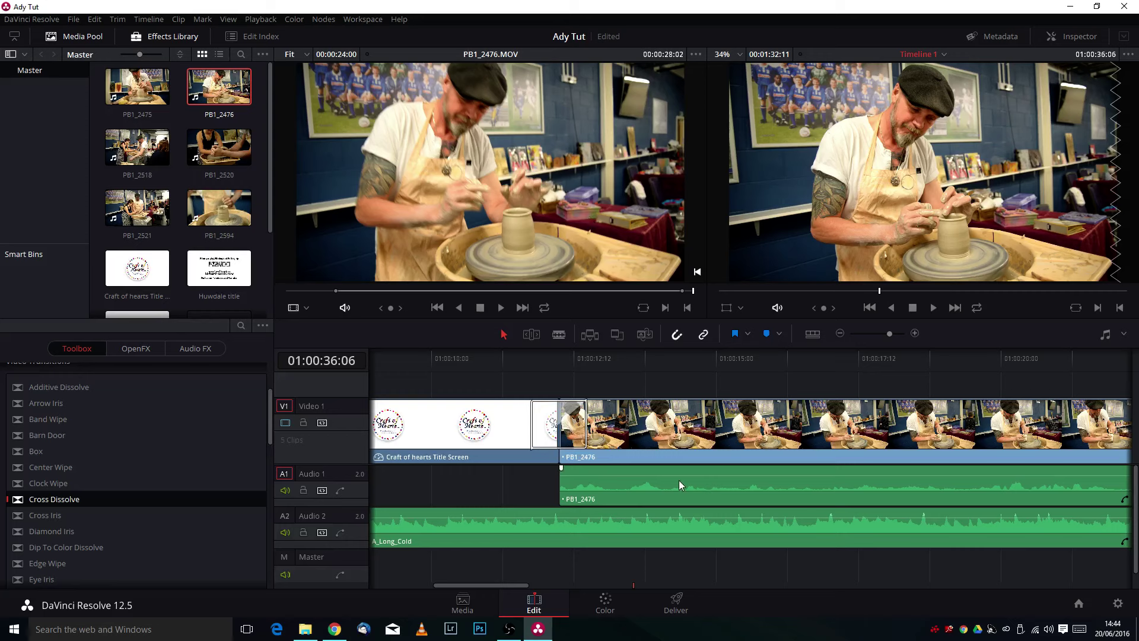
drag(692, 477, 712, 467)
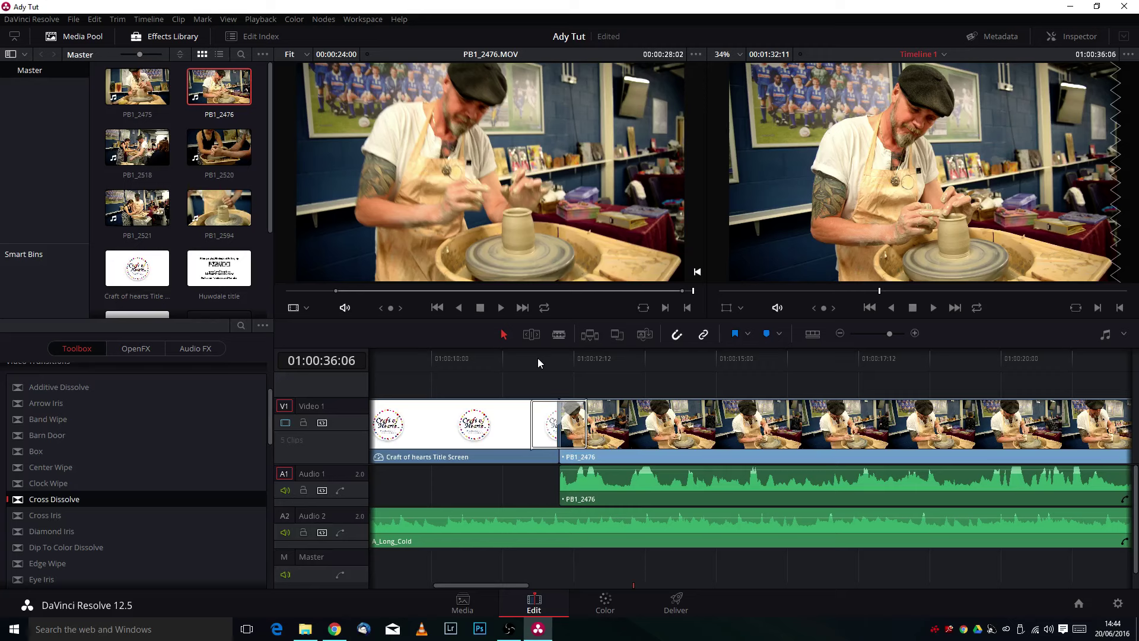
Keyframe the A_Long_Cold volume at 0.00 at 01:00:11:18 and lower it to -12.44 at 01:00:12:18.
click(530, 361)
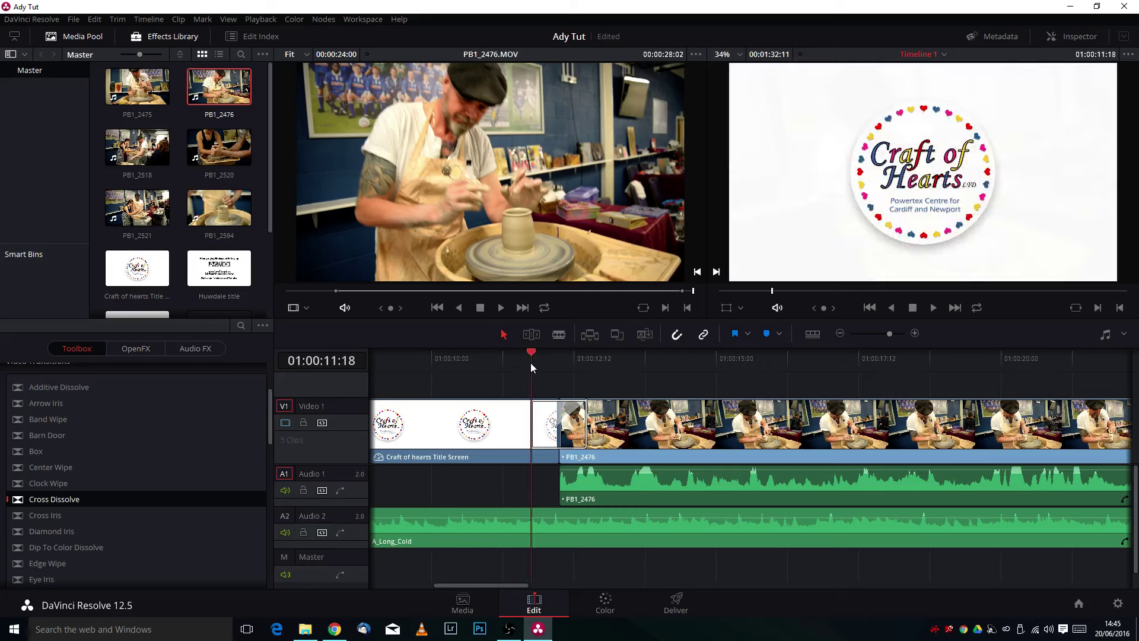
click(1094, 35)
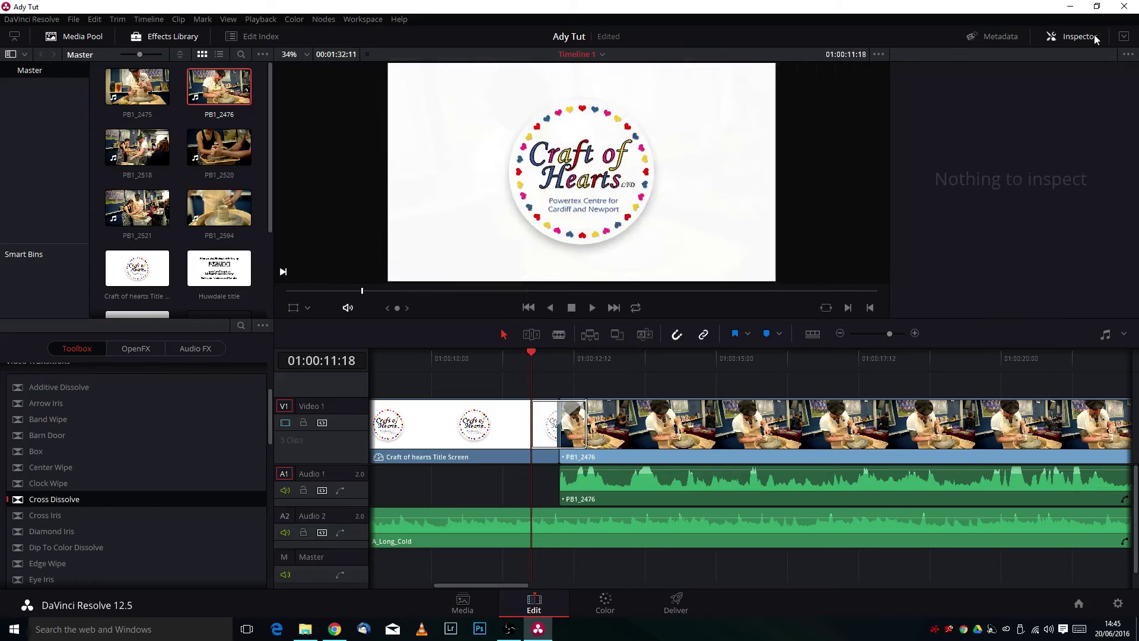
click(623, 536)
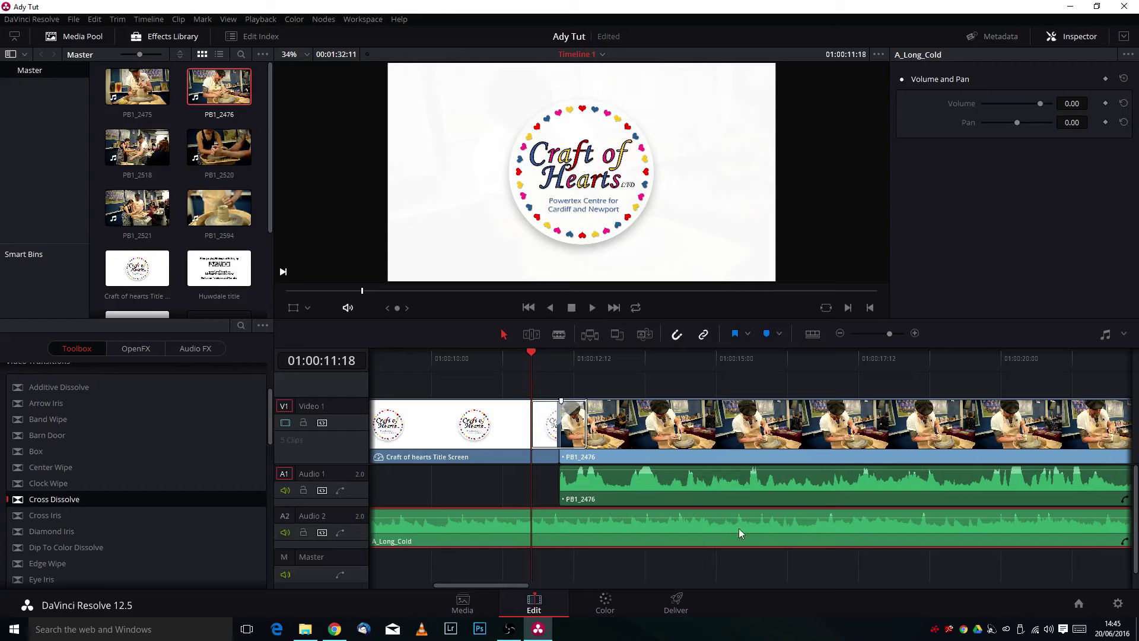
click(1105, 105)
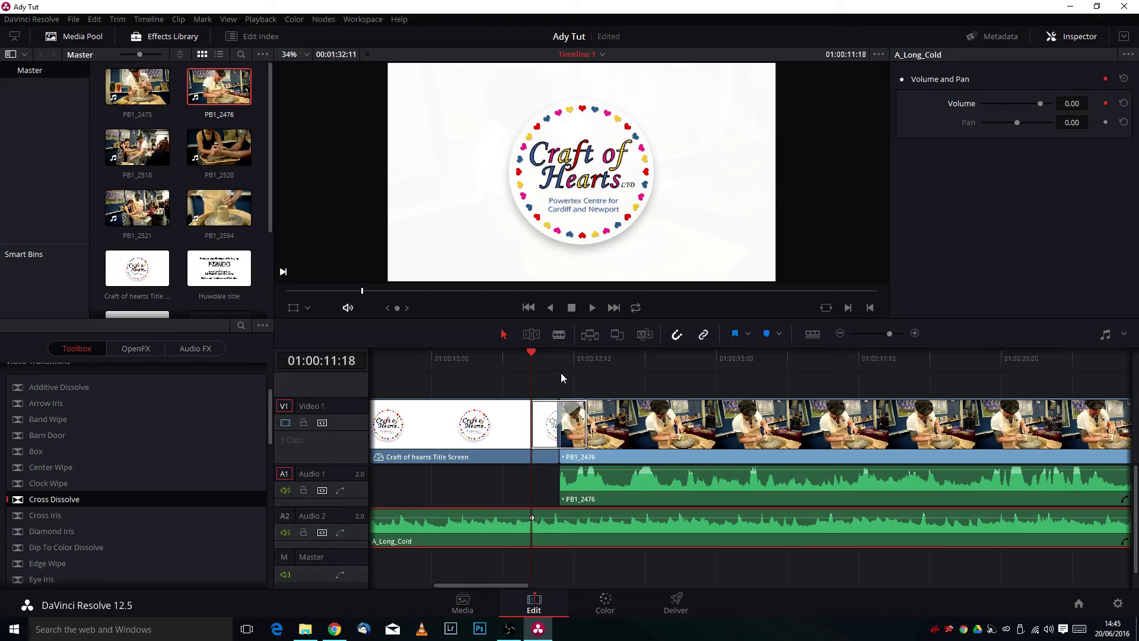
key(shift+Right)
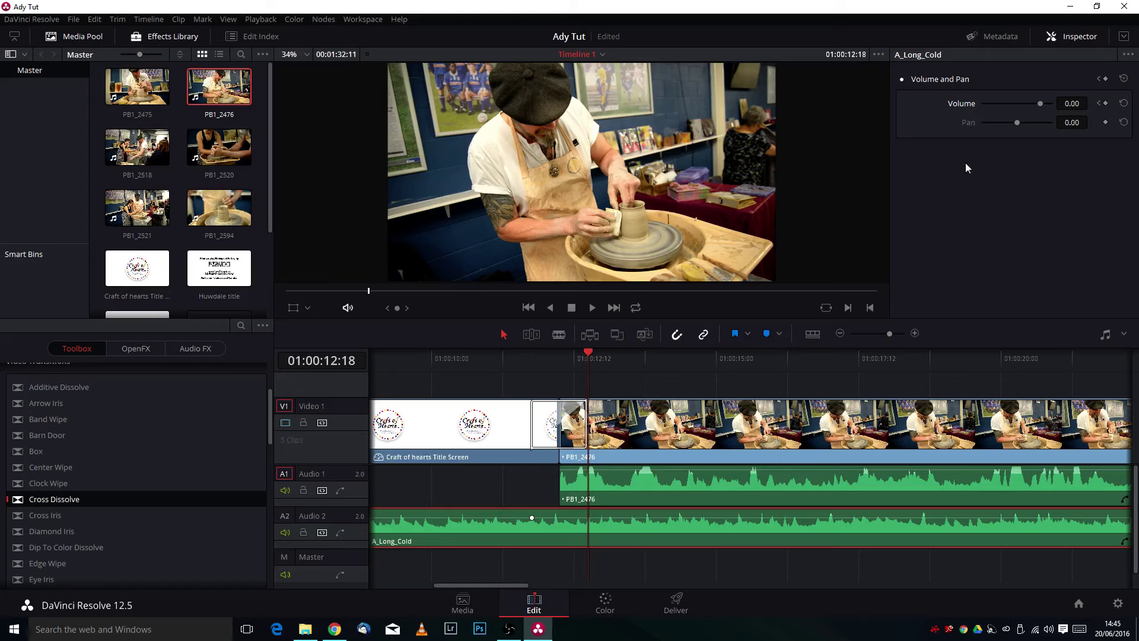
drag(1040, 105, 1033, 106)
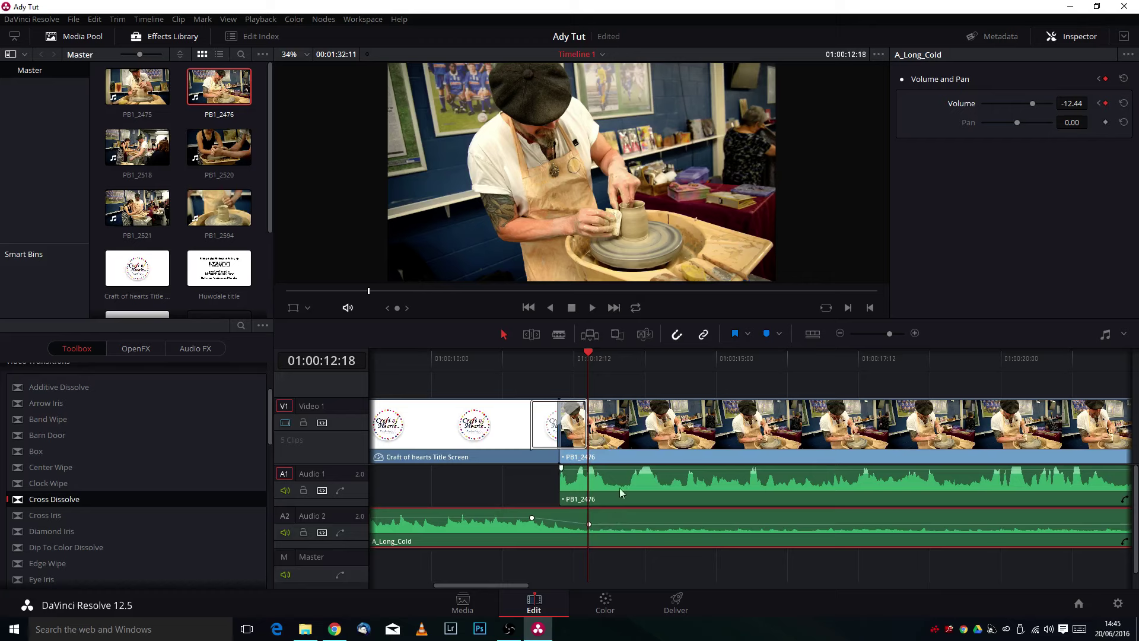
Play from the title screen through the dissolve into PB1_2476 to check the music level, stopping at 01:00:14:14.
click(494, 365)
click(592, 310)
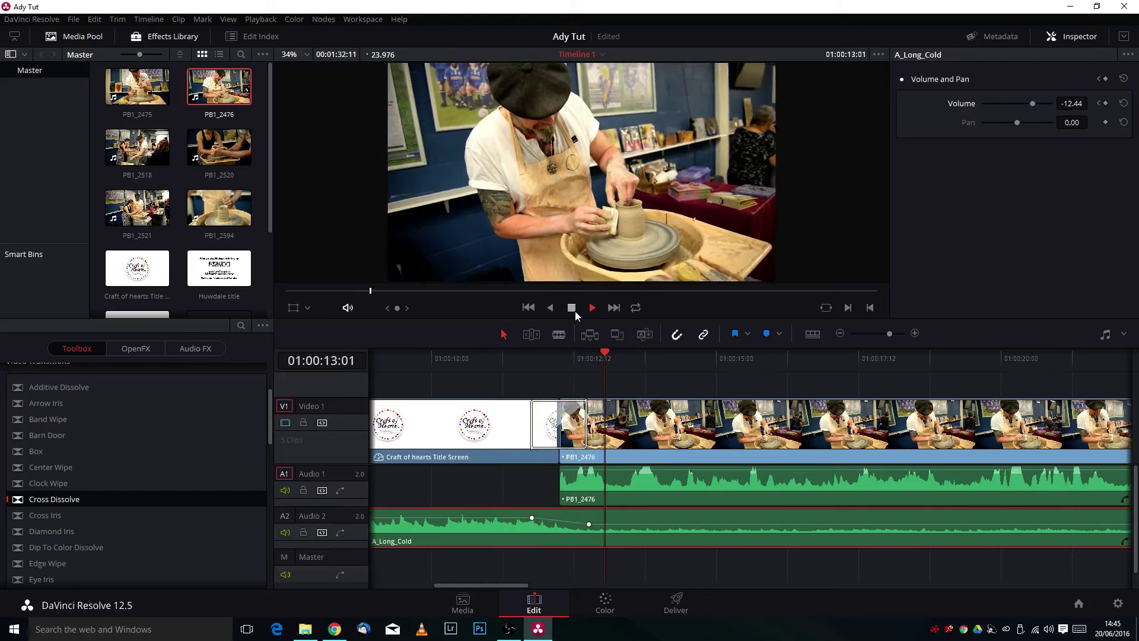
click(574, 309)
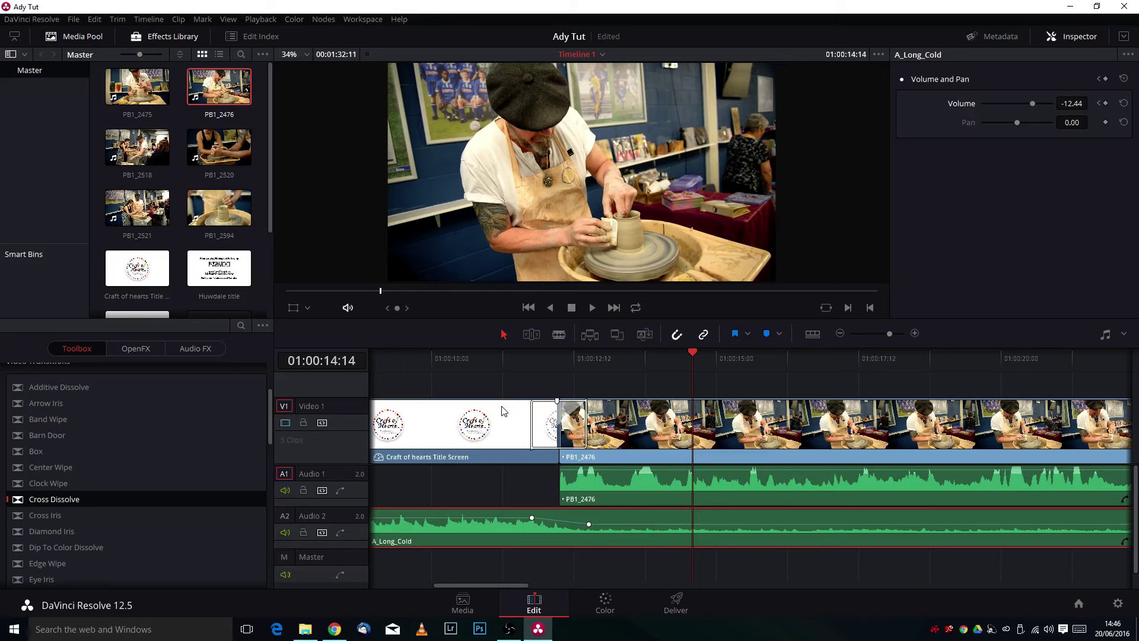
Add a Cross Fade 0 dB to the start of PB1_2476's audio and play through the transition, stopping at 01:00:17:21.
scroll(147, 479, up, 3)
drag(51, 434, 610, 478)
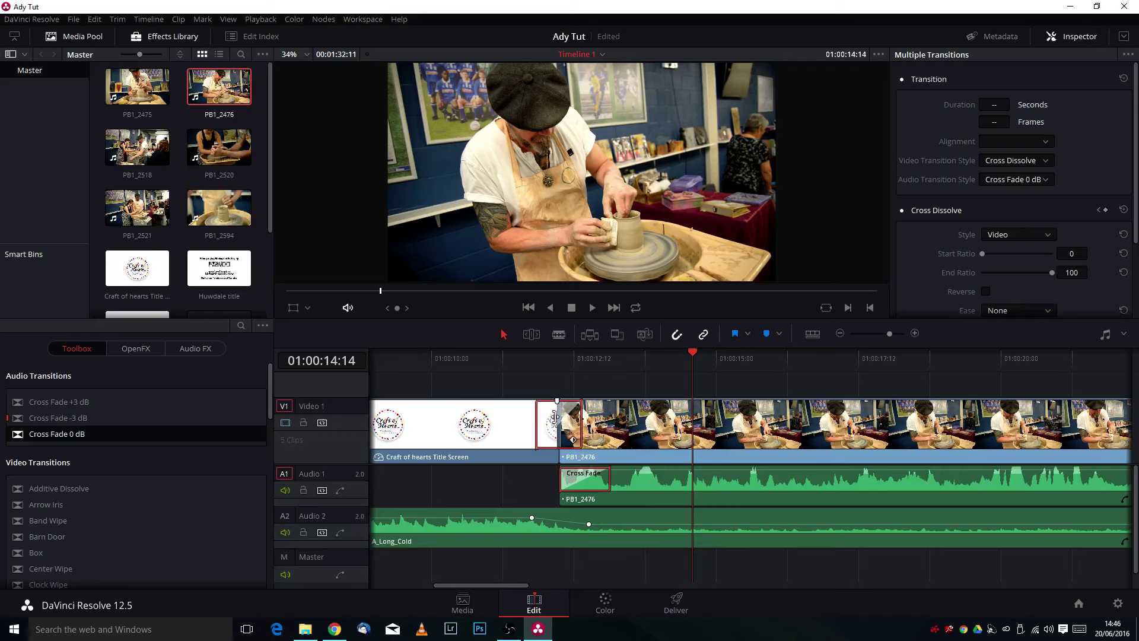
click(505, 363)
click(593, 308)
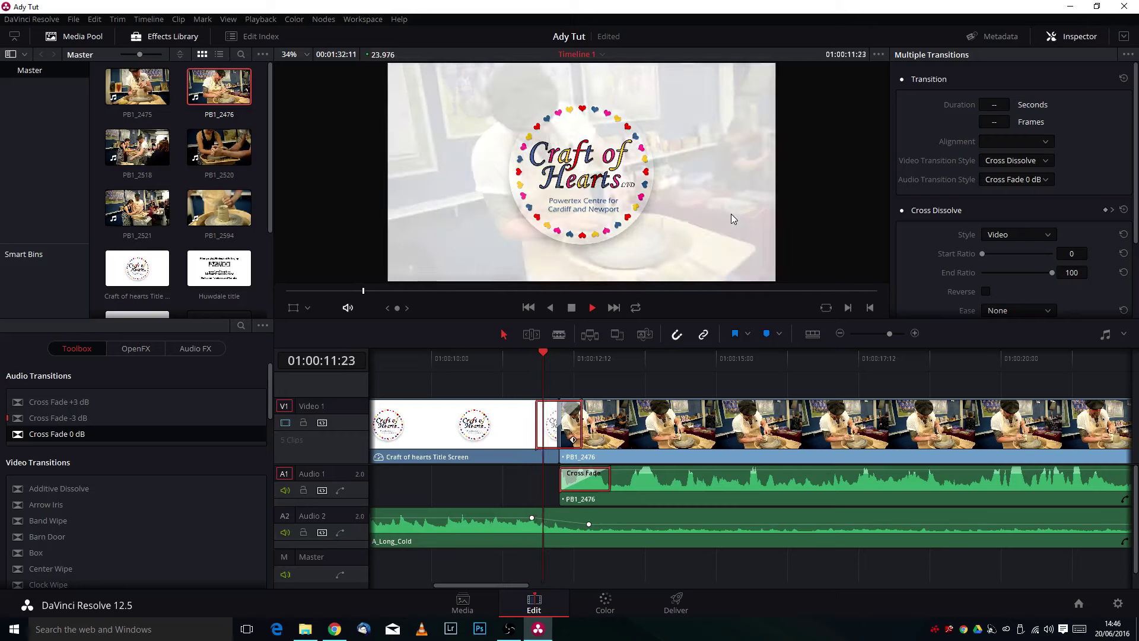
click(572, 307)
Load PB1_2594 in the source viewer, play its opening, and set its In point at 00:00:03:17.
drag(511, 581, 678, 582)
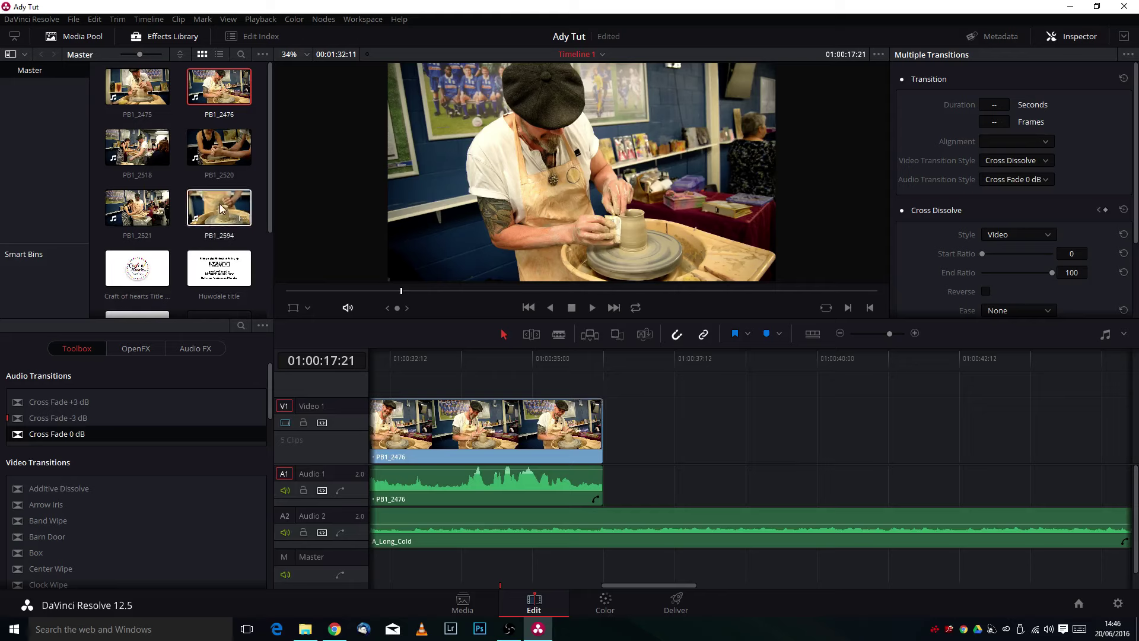
scroll(212, 186, down, 1)
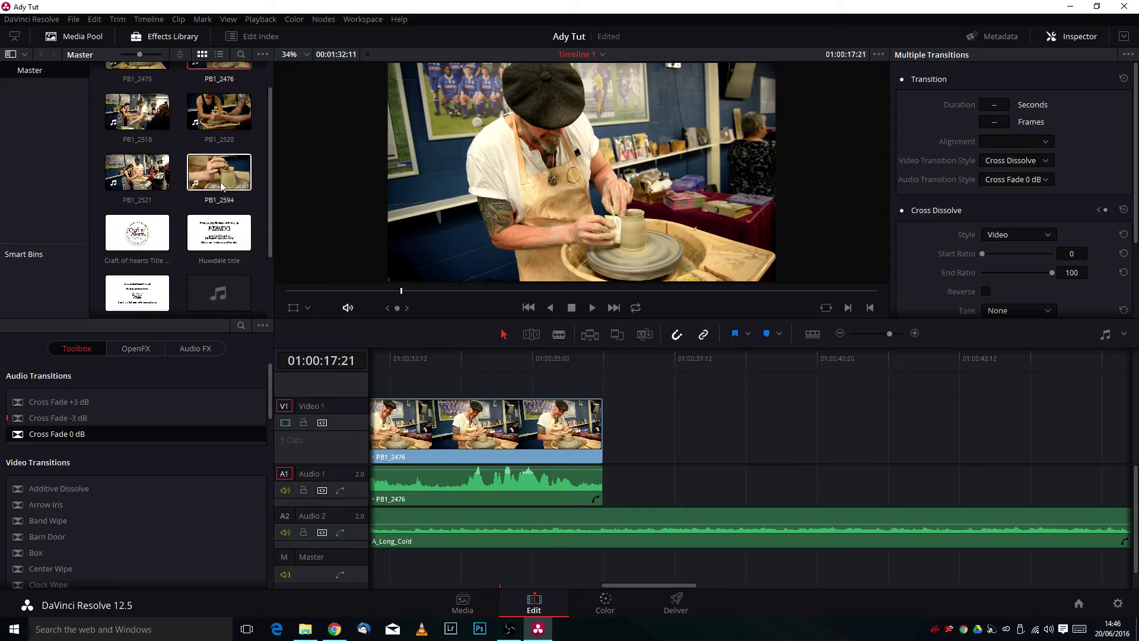
click(219, 179)
double_click(219, 180)
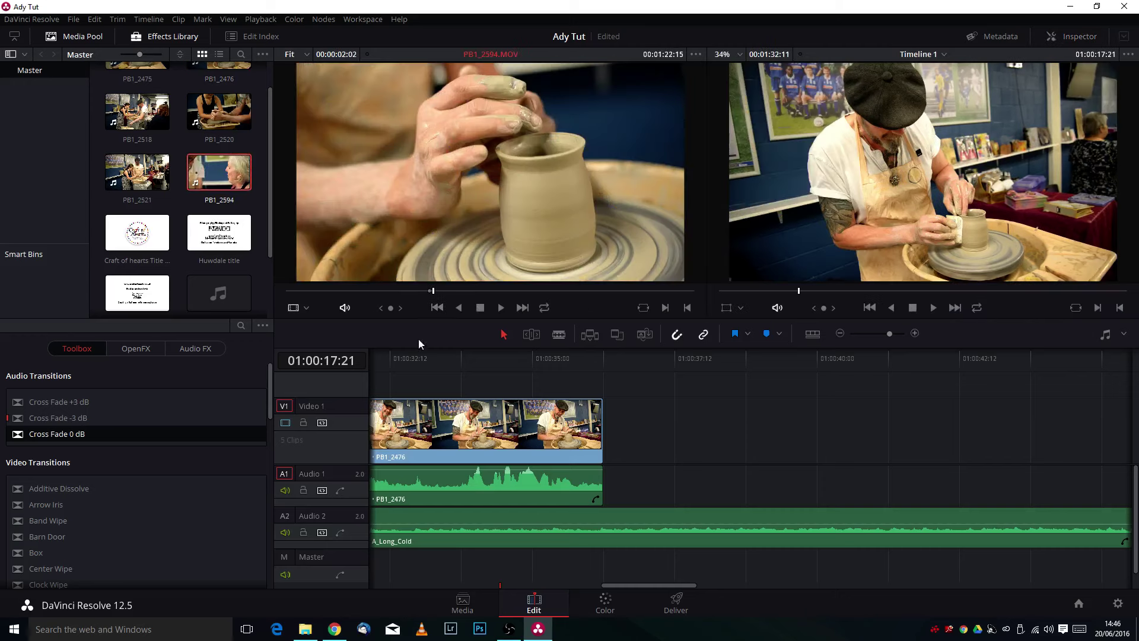
drag(426, 291, 287, 292)
click(498, 308)
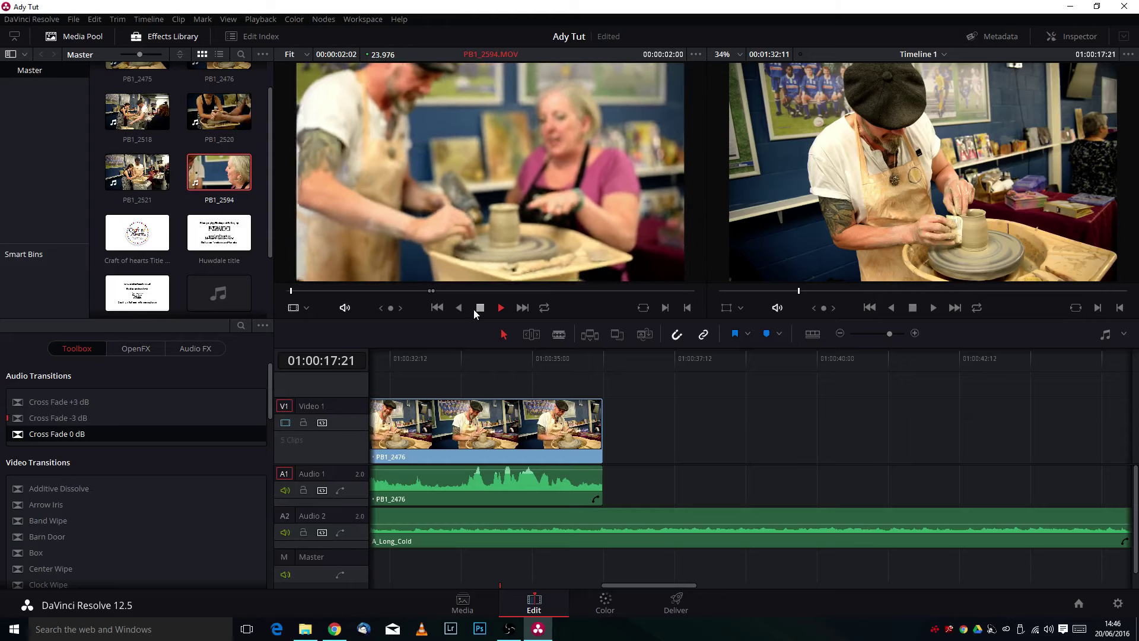
click(478, 309)
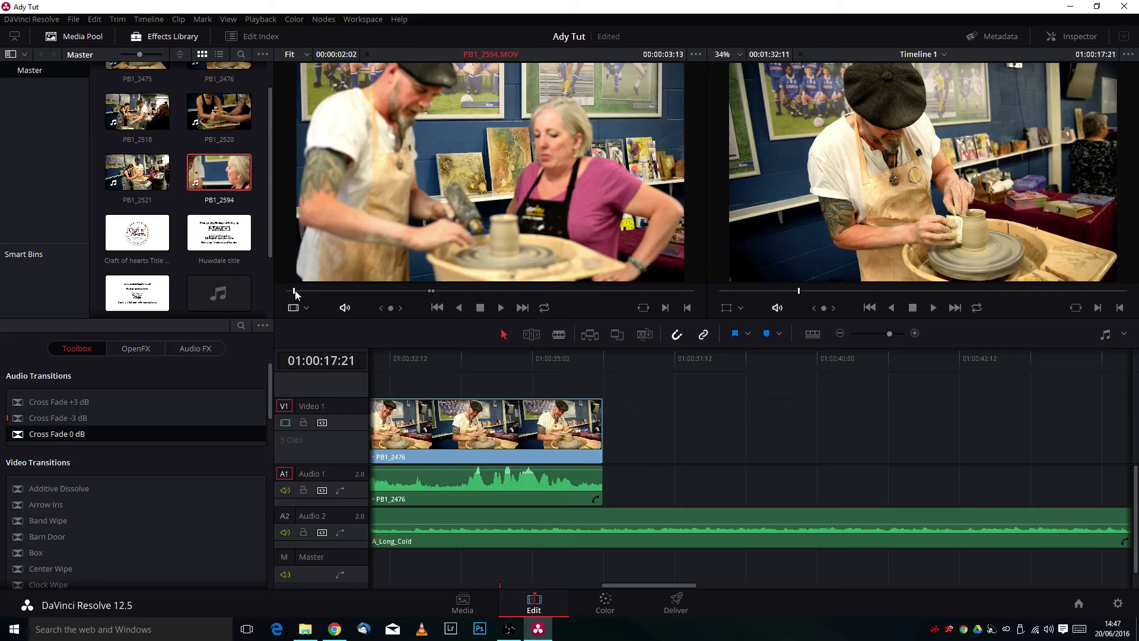
drag(295, 293, 268, 290)
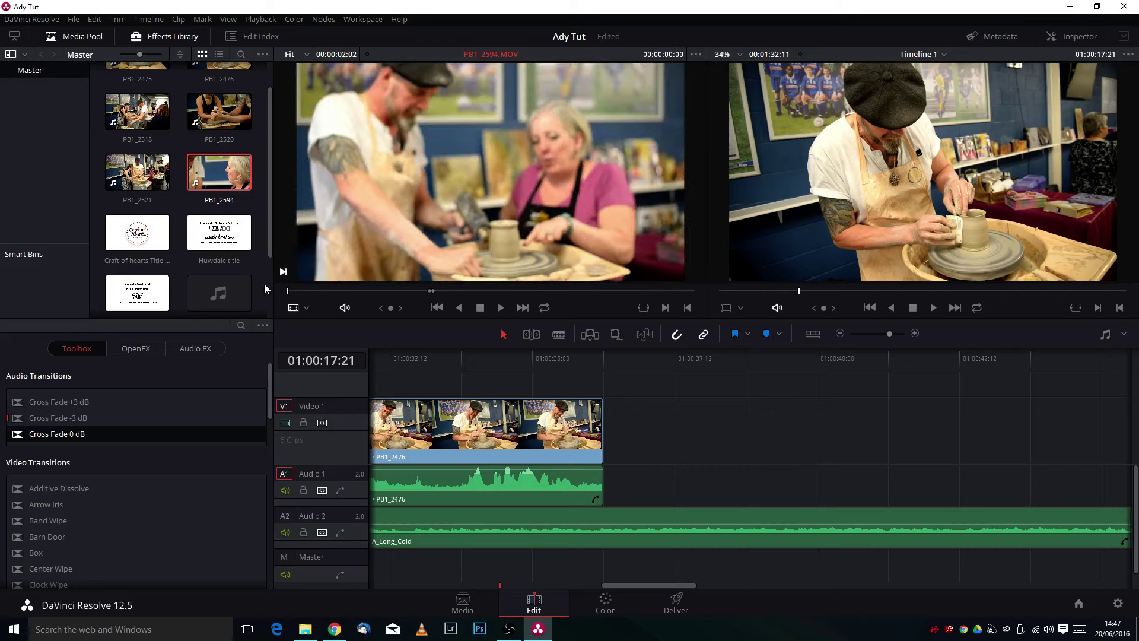
click(501, 307)
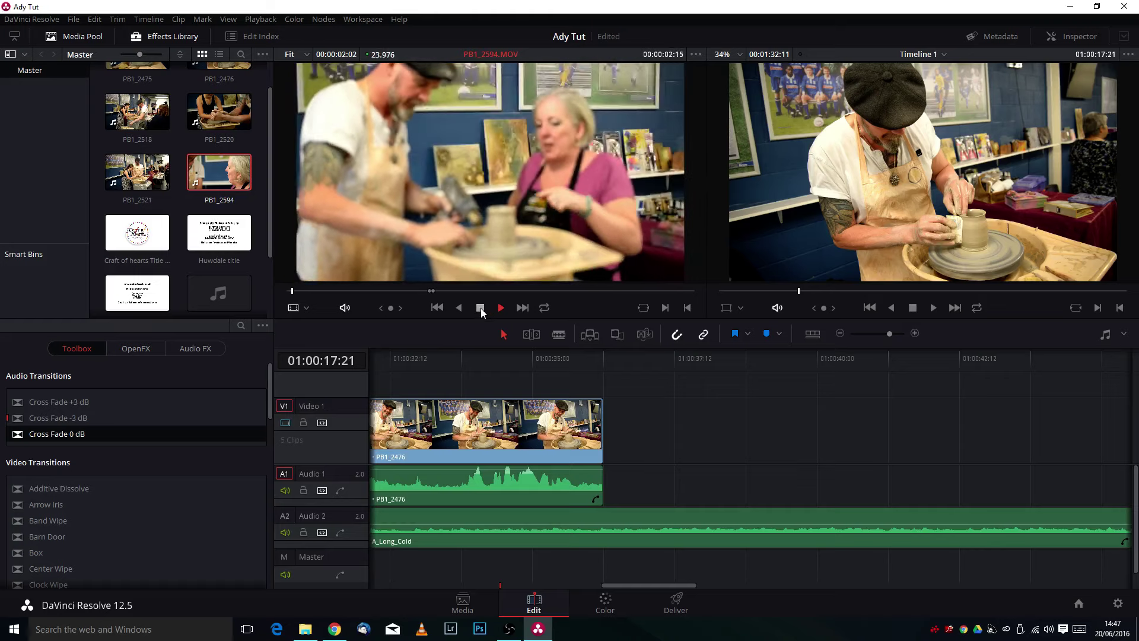
click(481, 308)
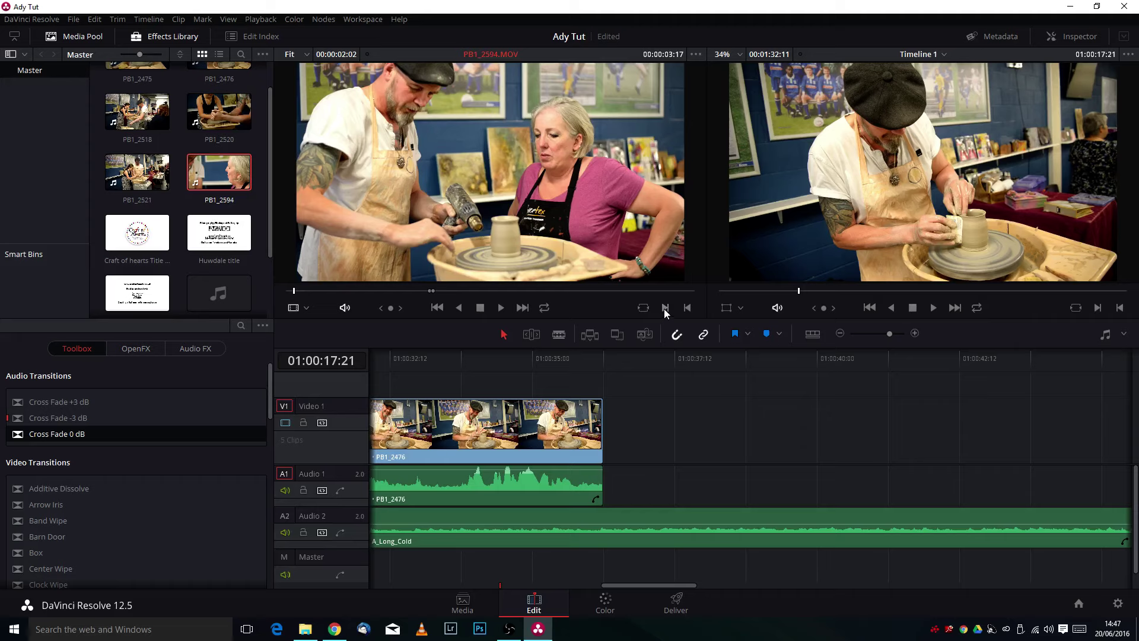
click(665, 307)
Set the Out point of PB1_2594 at 00:03:46:22 and place the trimmed clip directly after PB1_2476 on the timeline.
drag(445, 294, 685, 293)
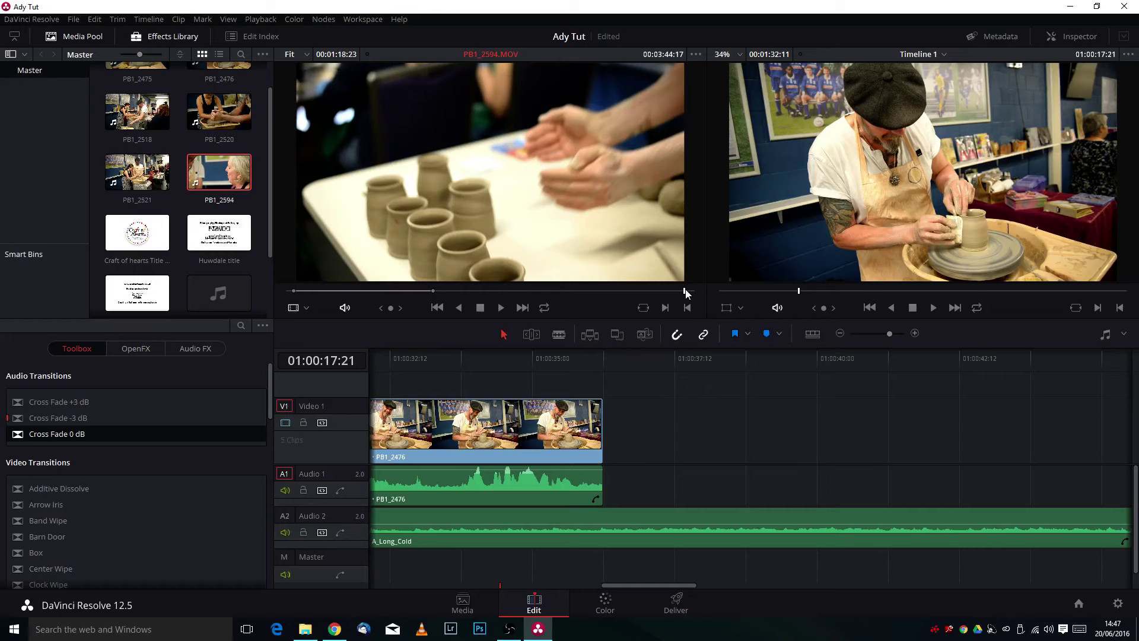
click(501, 307)
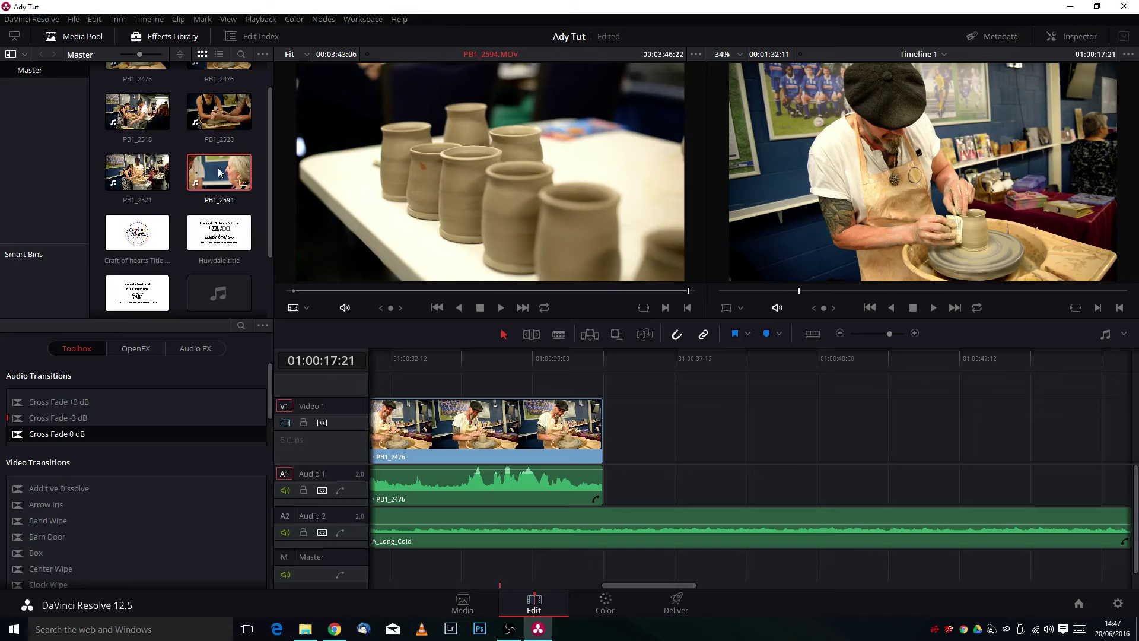
drag(219, 173, 646, 449)
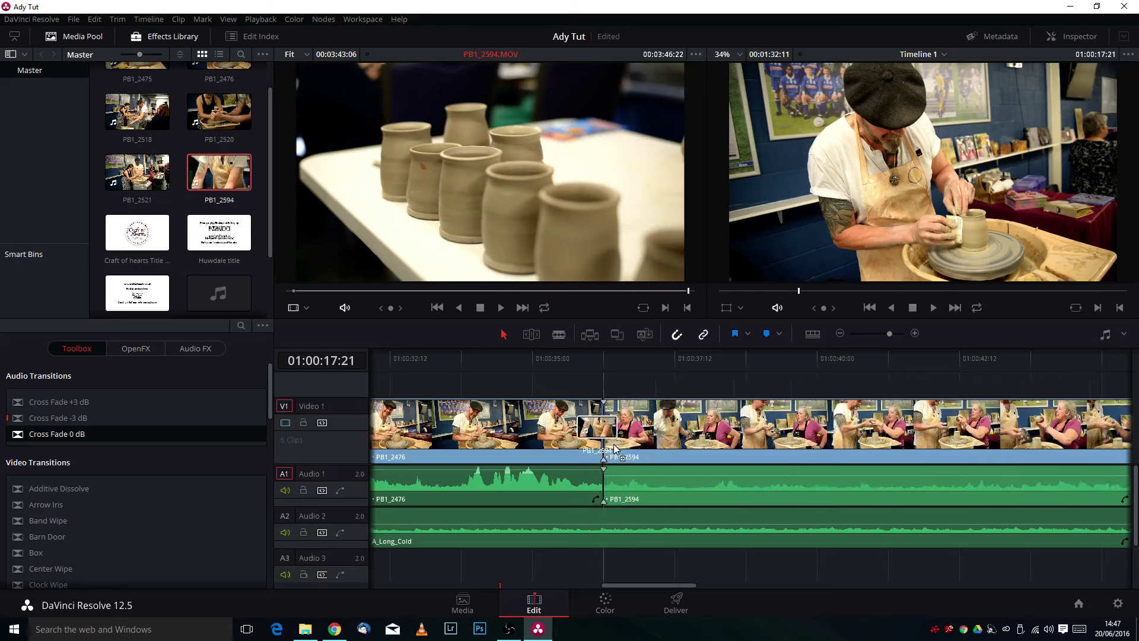
key(End)
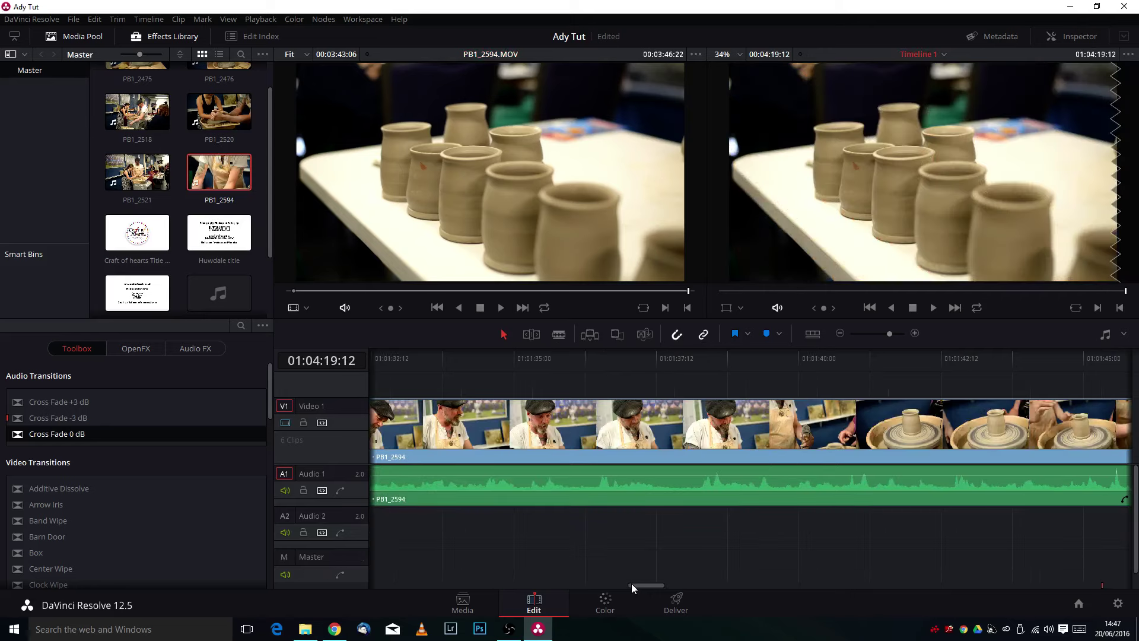
drag(636, 585, 461, 584)
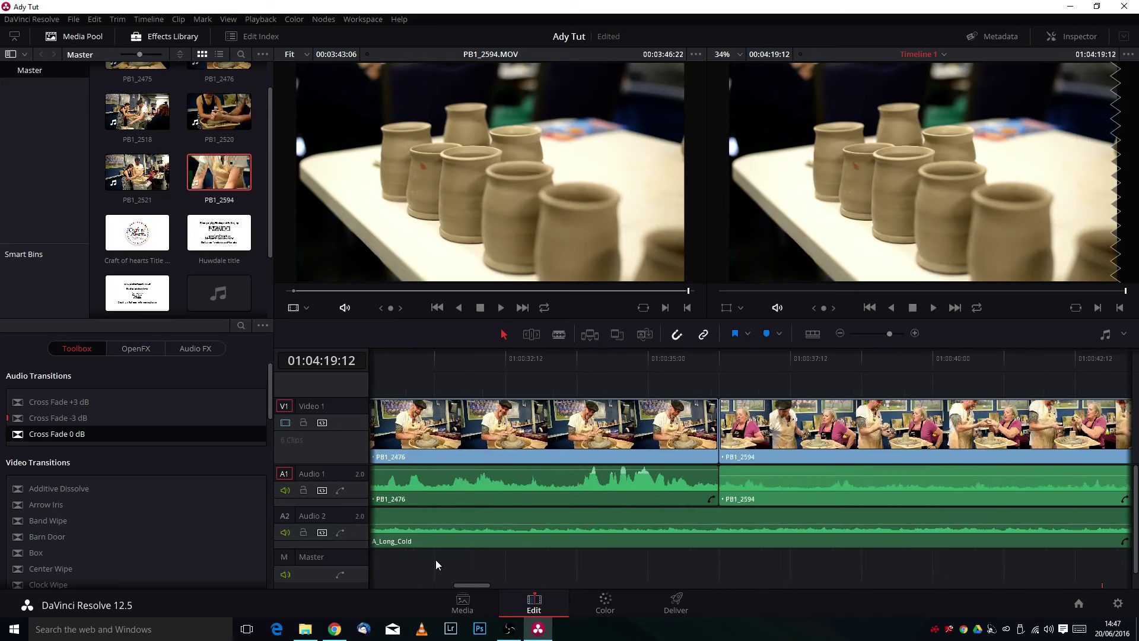
drag(84, 435, 692, 491)
drag(89, 438, 232, 475)
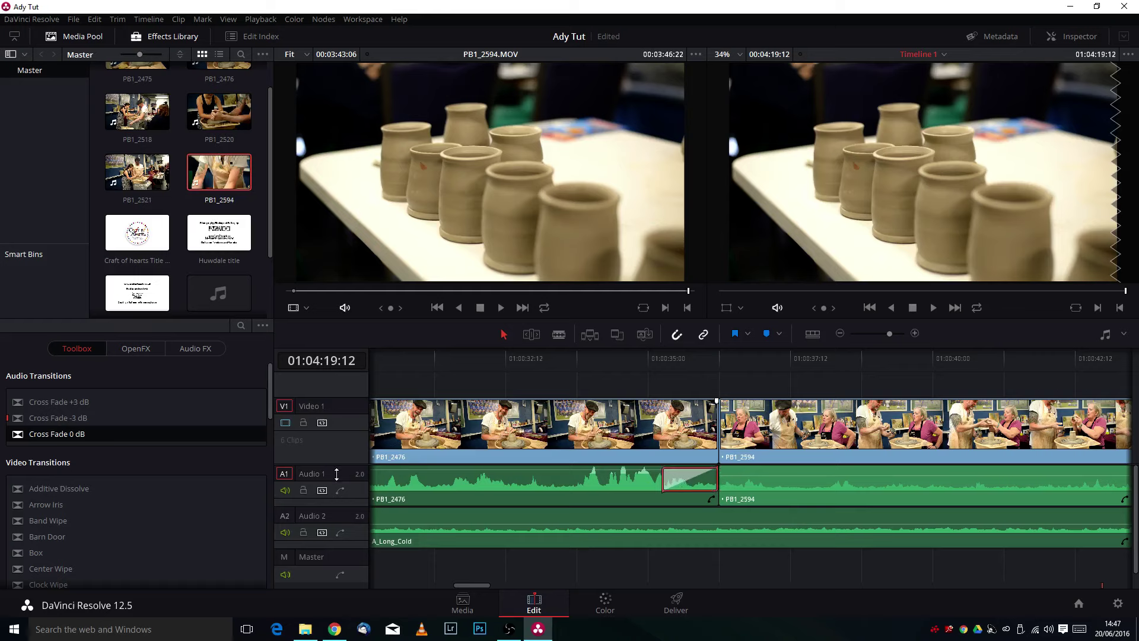
key(Delete)
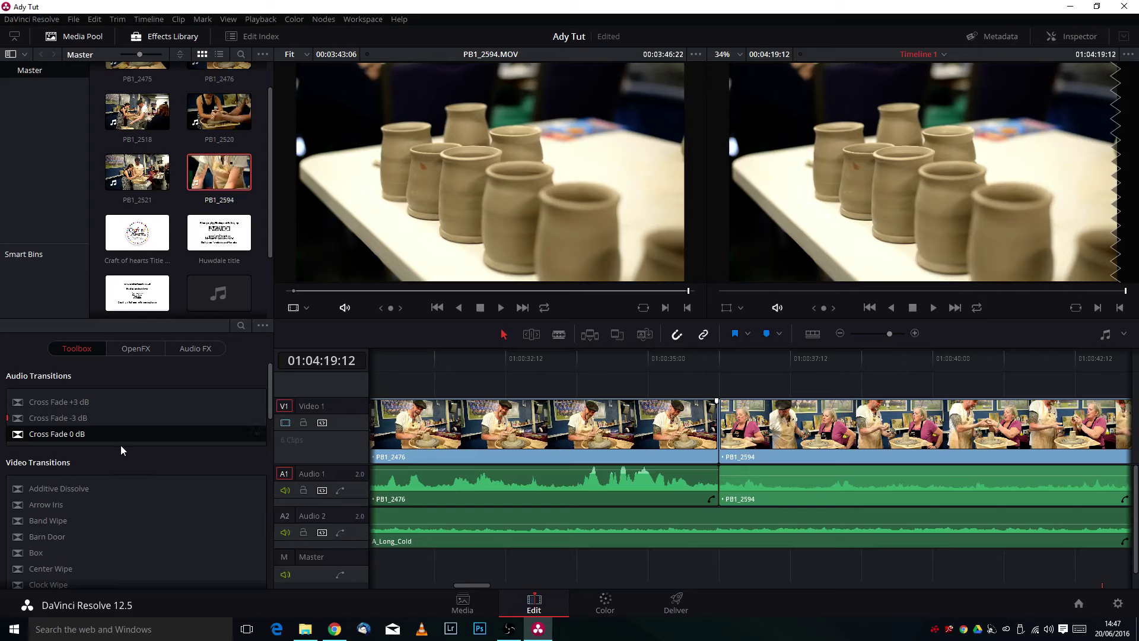
Add a Cross Fade 0 dB across the audio cut and a Cross Dissolve across the video cut between PB1_2476 and PB1_2594.
drag(110, 437, 709, 491)
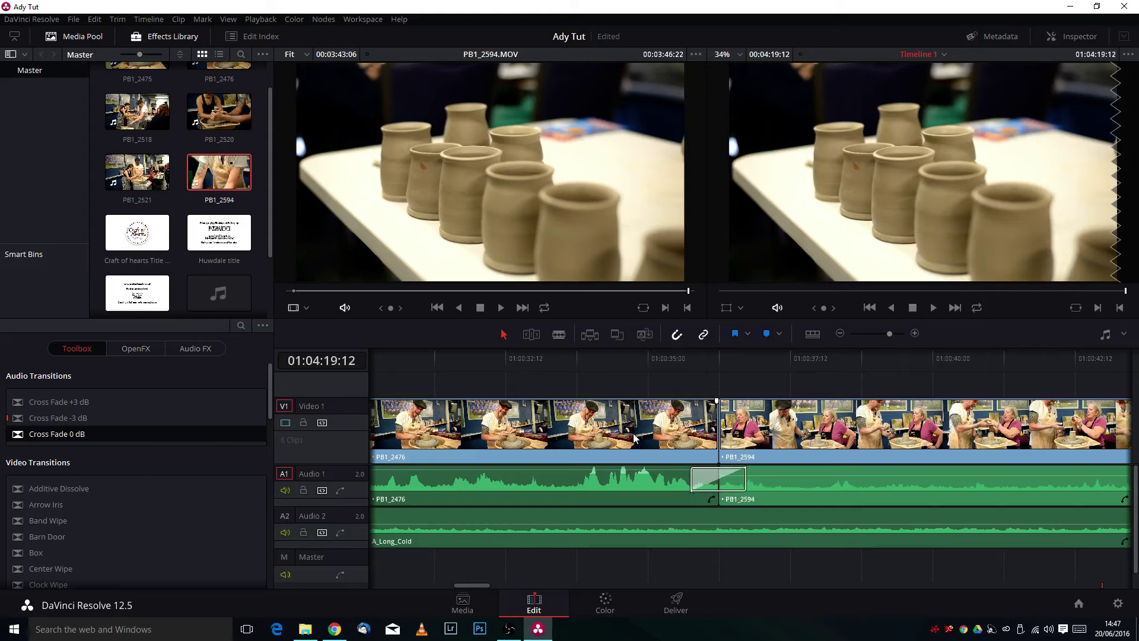
scroll(169, 564, down, 3)
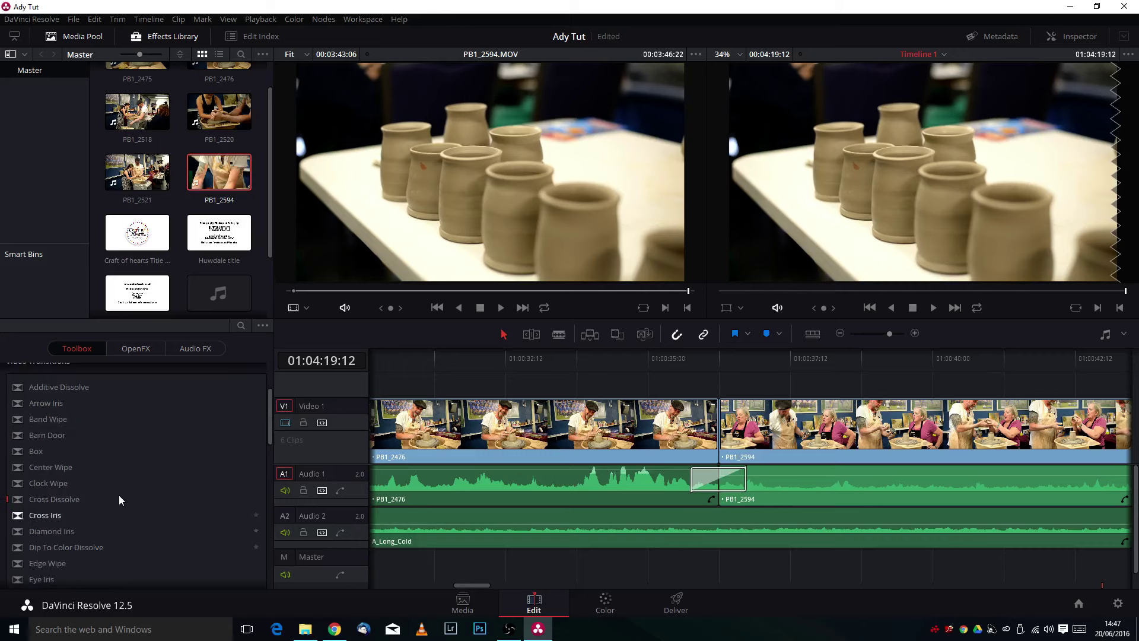
drag(66, 500, 756, 442)
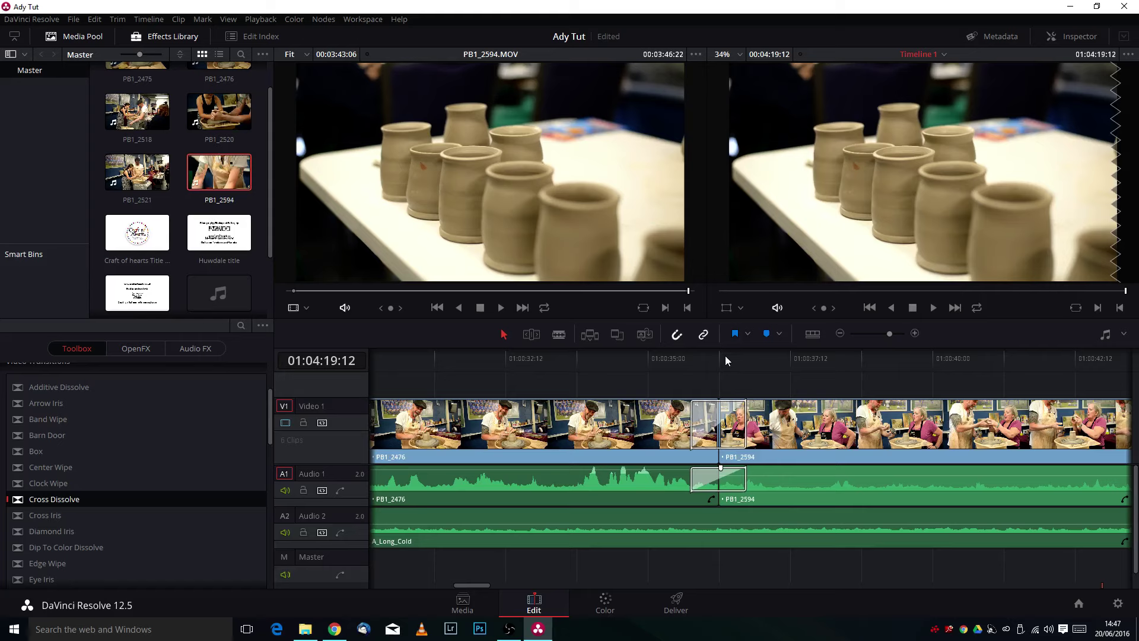
Keyframe A_Long_Cold's current volume at 01:00:36:06 and lower it to -38.00 at 01:00:39:20.
click(725, 356)
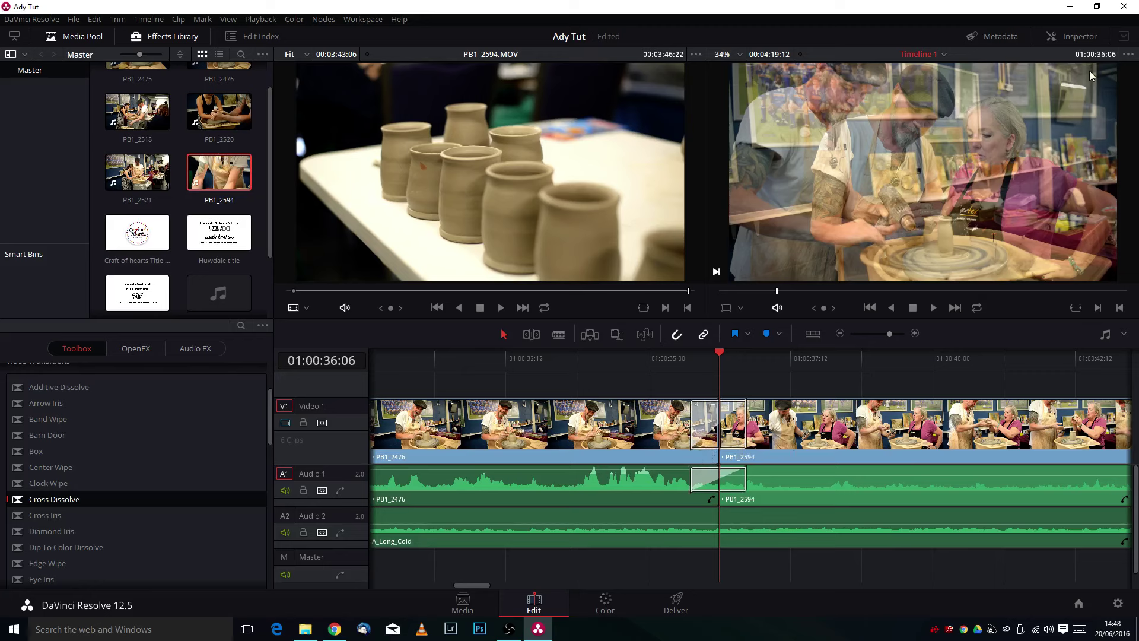
click(1080, 36)
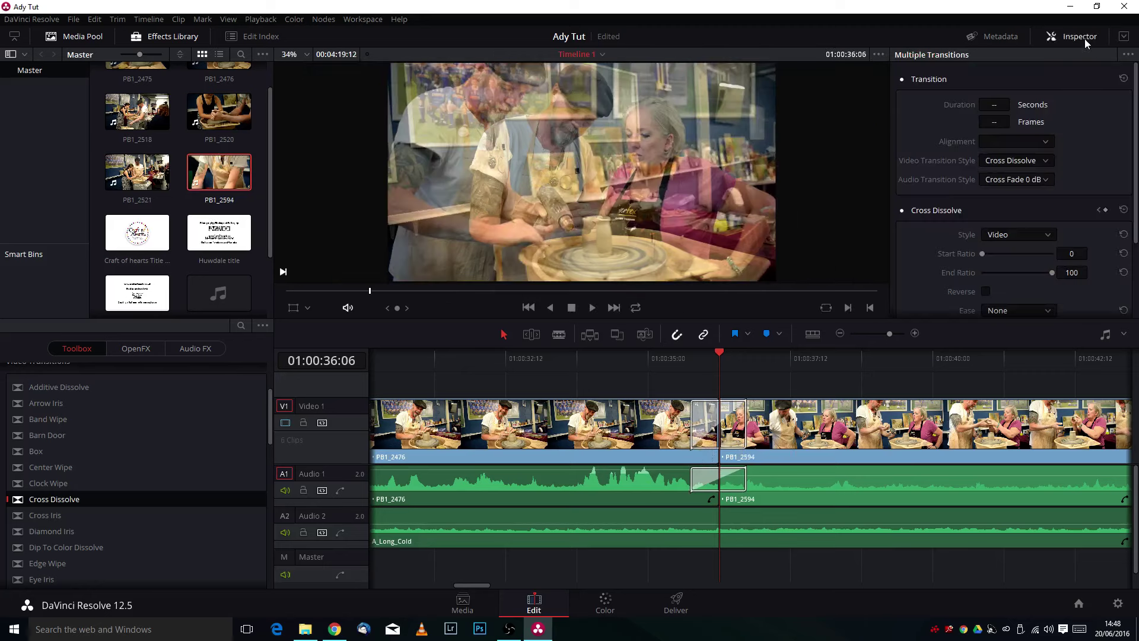
click(800, 529)
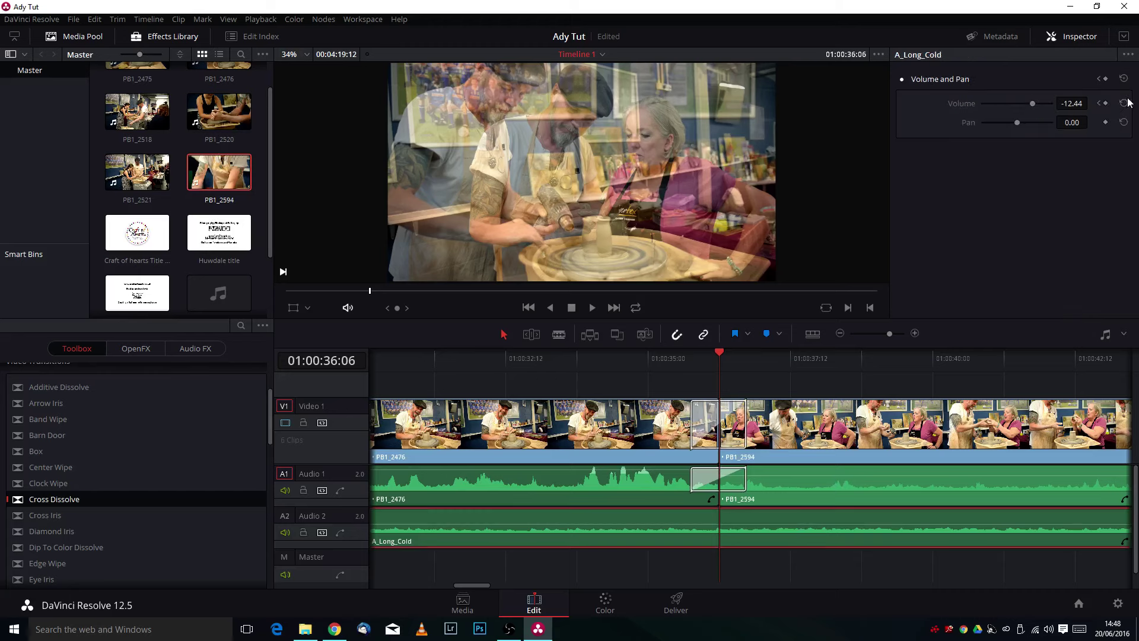
click(1106, 104)
drag(869, 356, 924, 356)
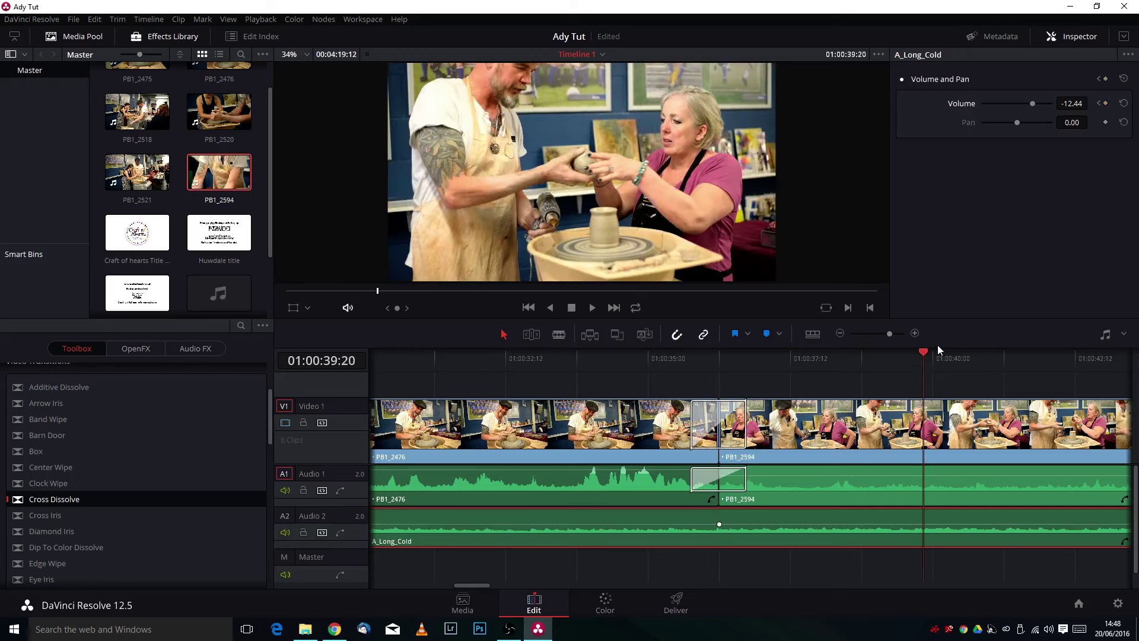
mouse_move(1027, 106)
mouse_down()
mouse_move(996, 102)
mouse_move(1016, 103)
mouse_up()
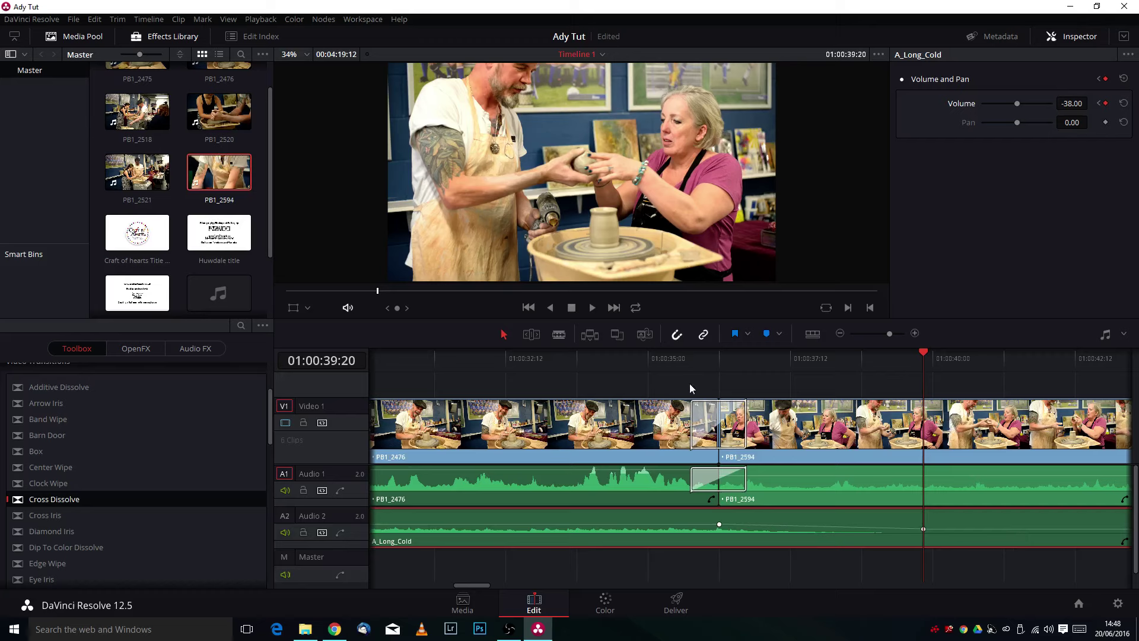
Play the transition from PB1_2476 to PB1_2594 starting at 01:00:35:04 to check the music fade.
click(673, 380)
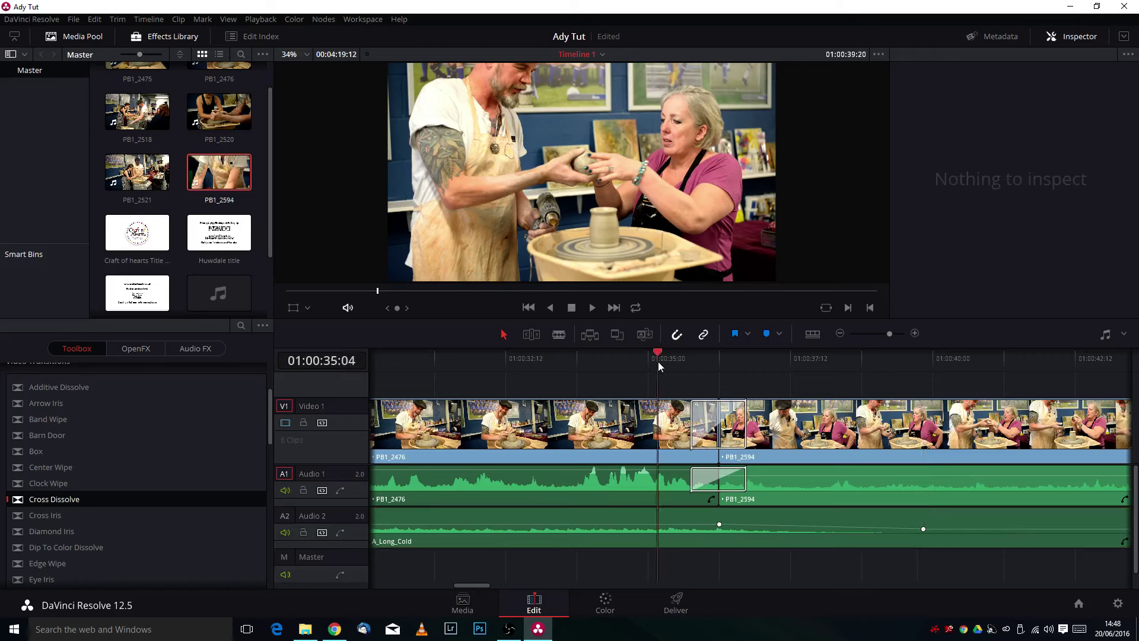
click(658, 362)
click(591, 308)
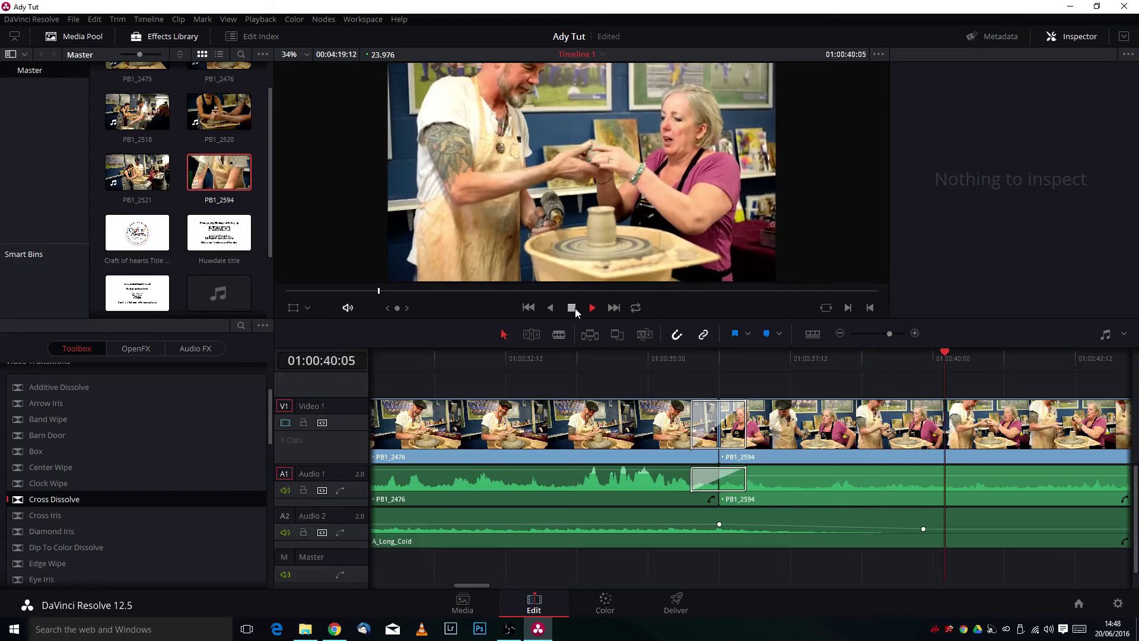
click(575, 308)
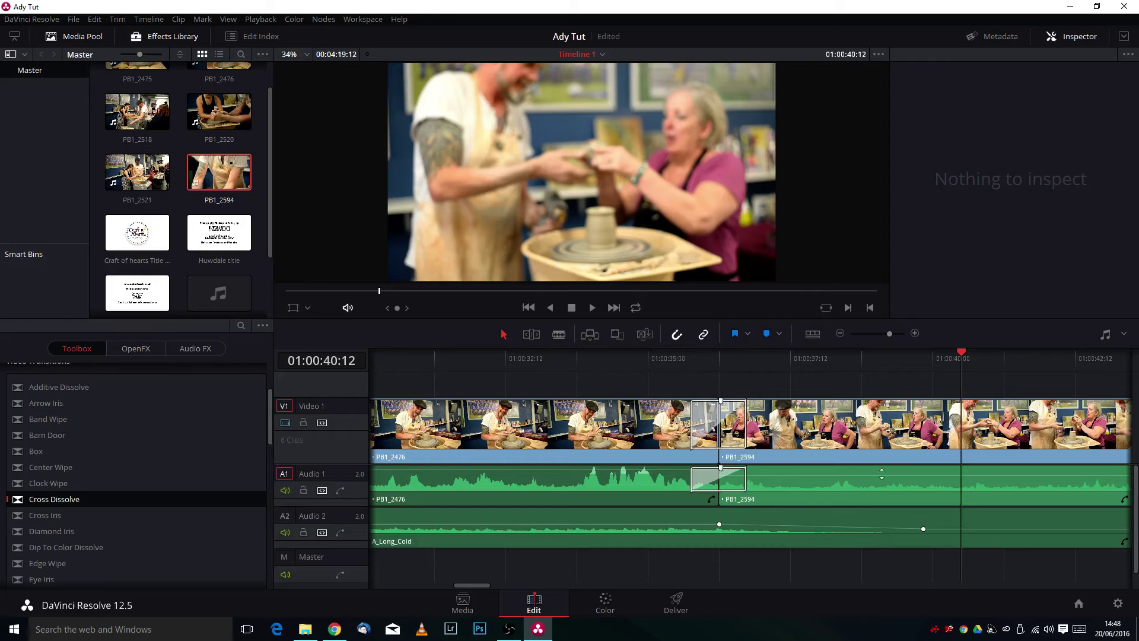
Raise the audio level of PB1_2594 on Audio 1 and play the transition from 01:00:33:05.
drag(882, 474, 886, 471)
click(545, 361)
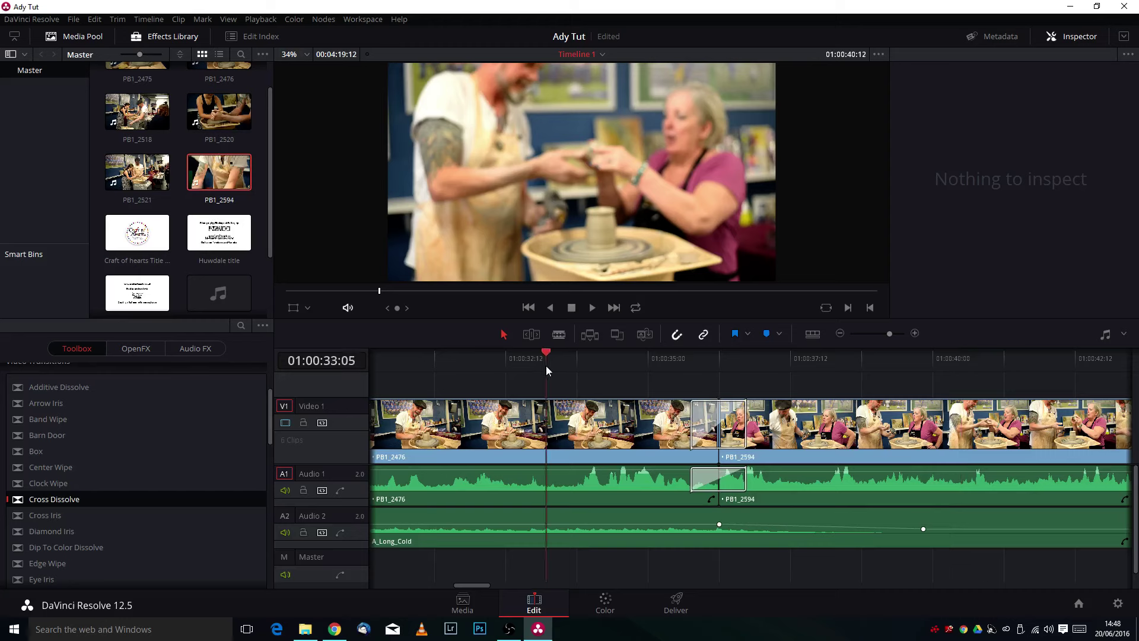
click(592, 307)
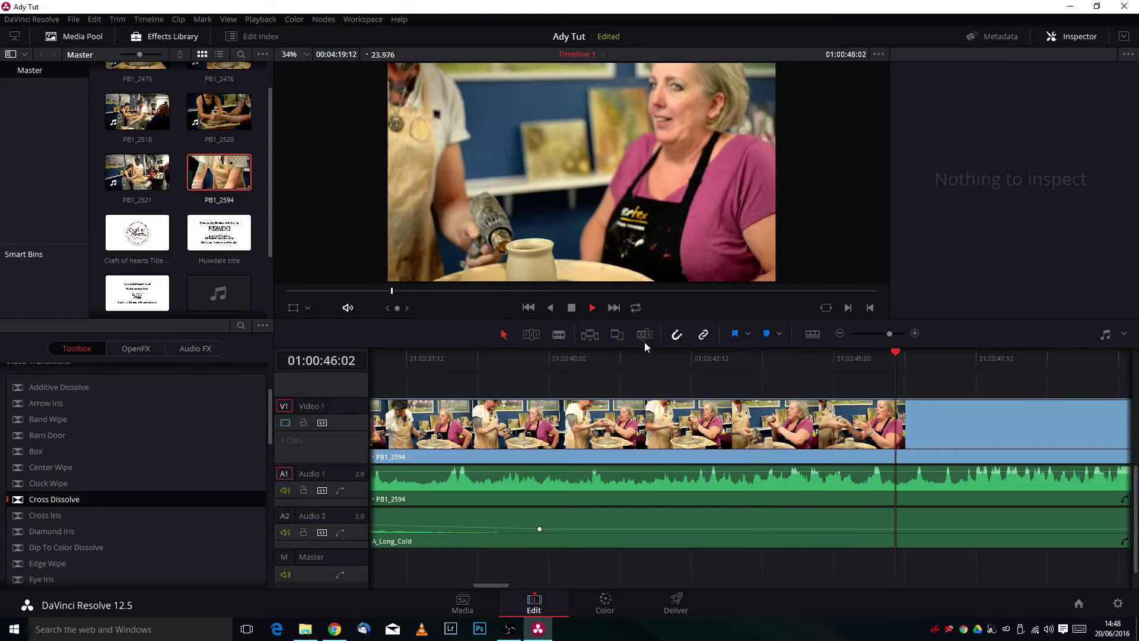
click(573, 307)
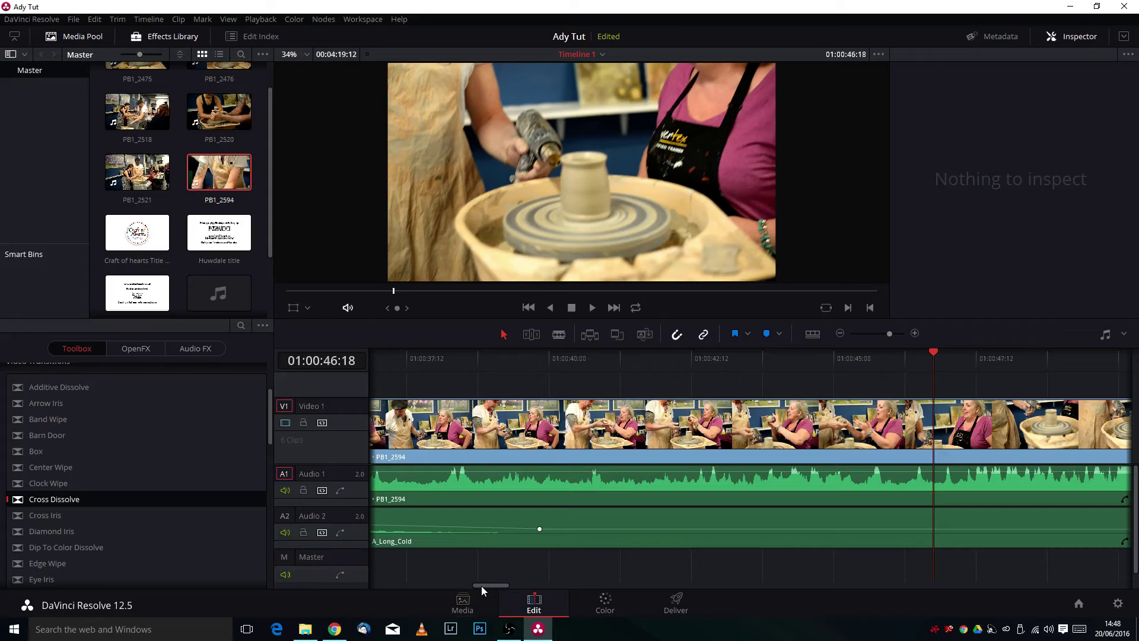
Place the end title directly after PB1_2594 at the end of the timeline and trim its end slightly shorter.
drag(482, 585, 1083, 602)
scroll(154, 460, up, 2)
drag(138, 293, 817, 422)
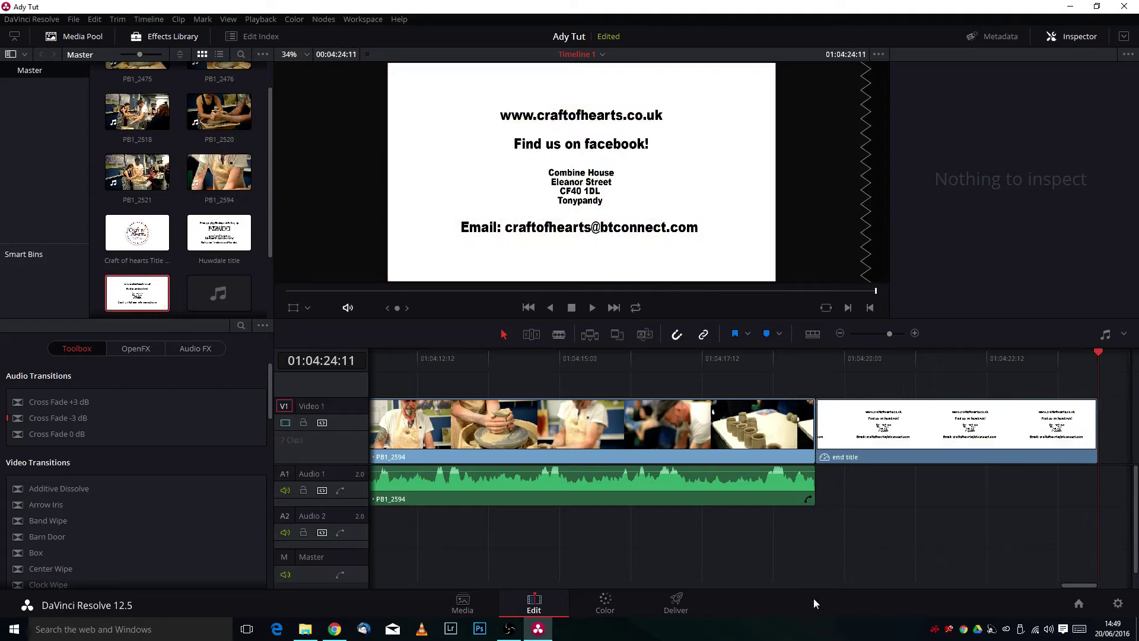
drag(1094, 429, 1061, 428)
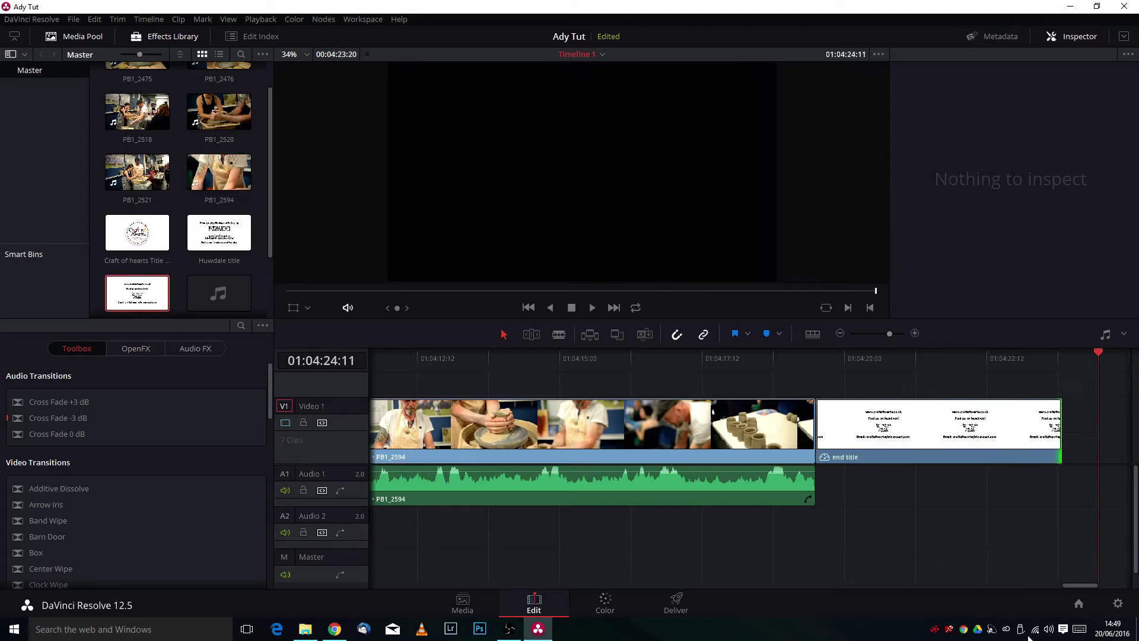
Add the Huwdale title and the Craft of hearts Title Screen back to back directly after the end title.
click(841, 333)
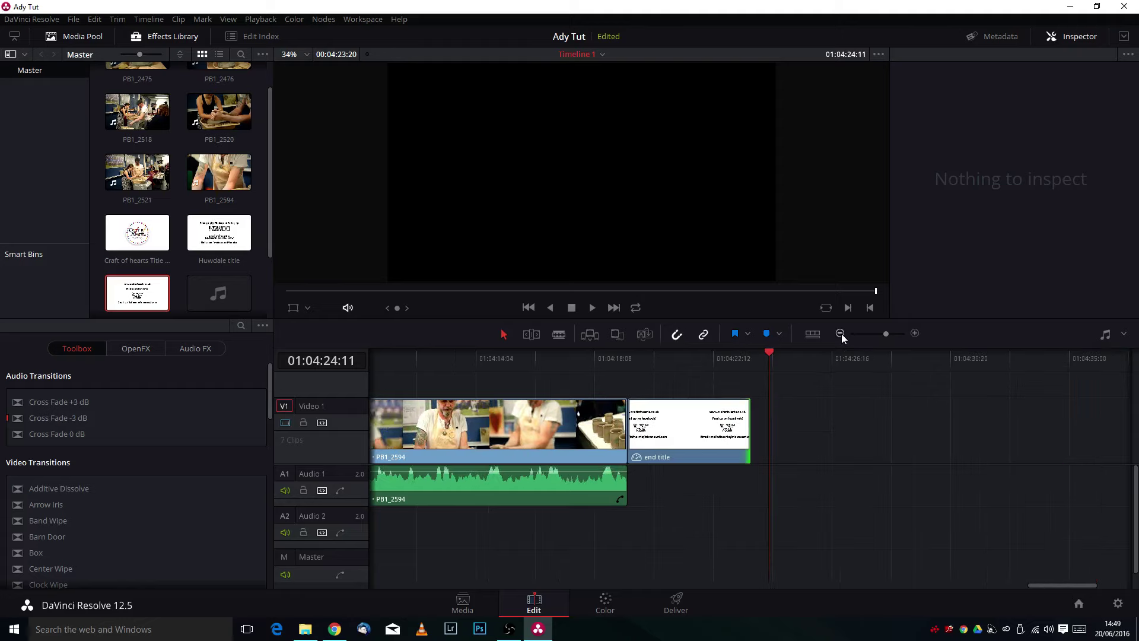
drag(219, 232, 766, 418)
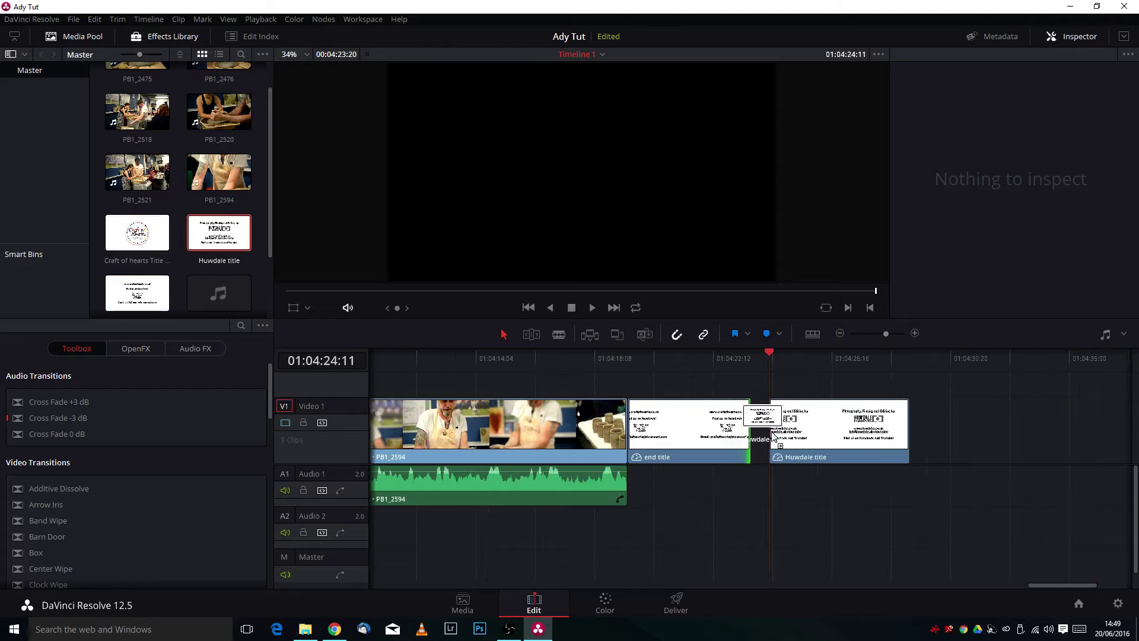
drag(137, 232, 908, 430)
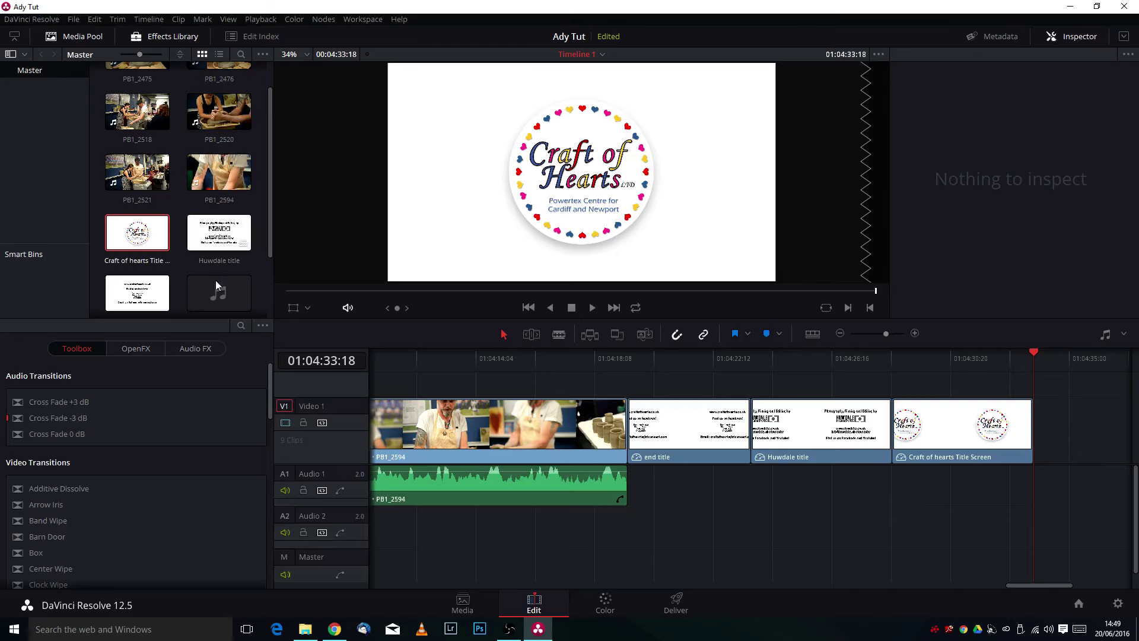
Set A_Long_Cold's In point at 00:01:36:10 and place it on Audio 2 from 01:04:16:05 to the end of the last title.
double_click(216, 300)
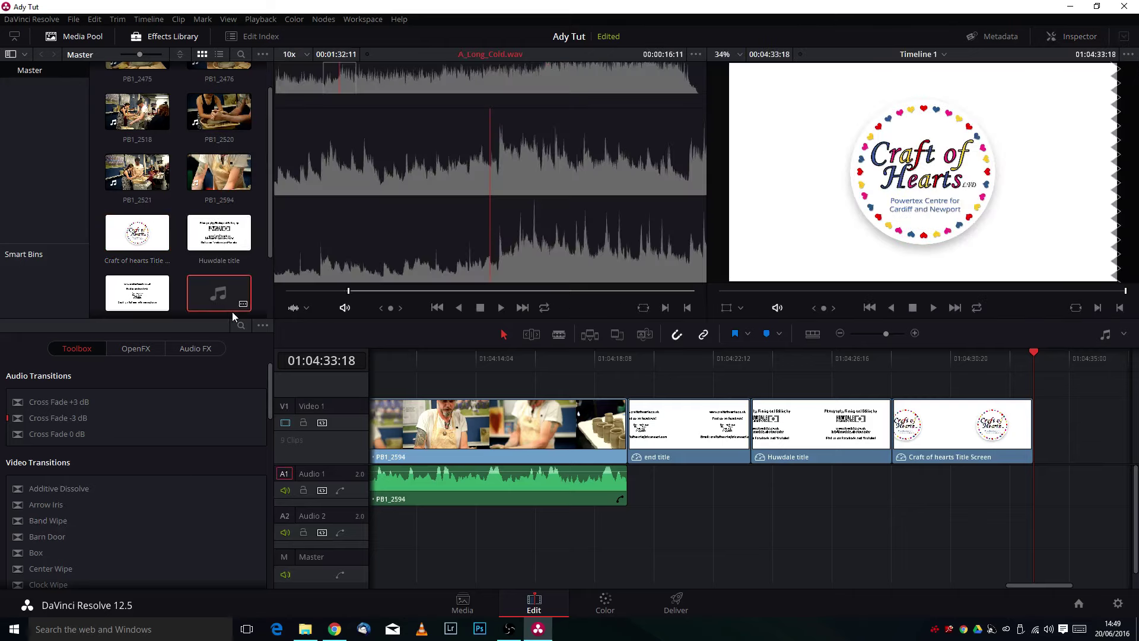
click(648, 291)
click(665, 308)
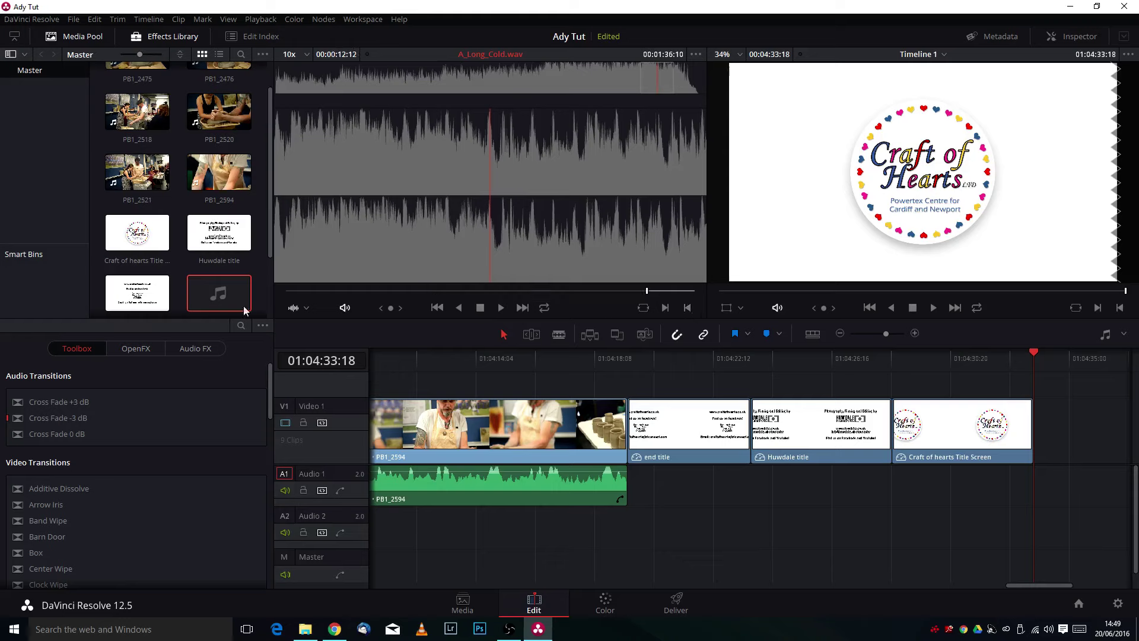
drag(223, 294, 532, 526)
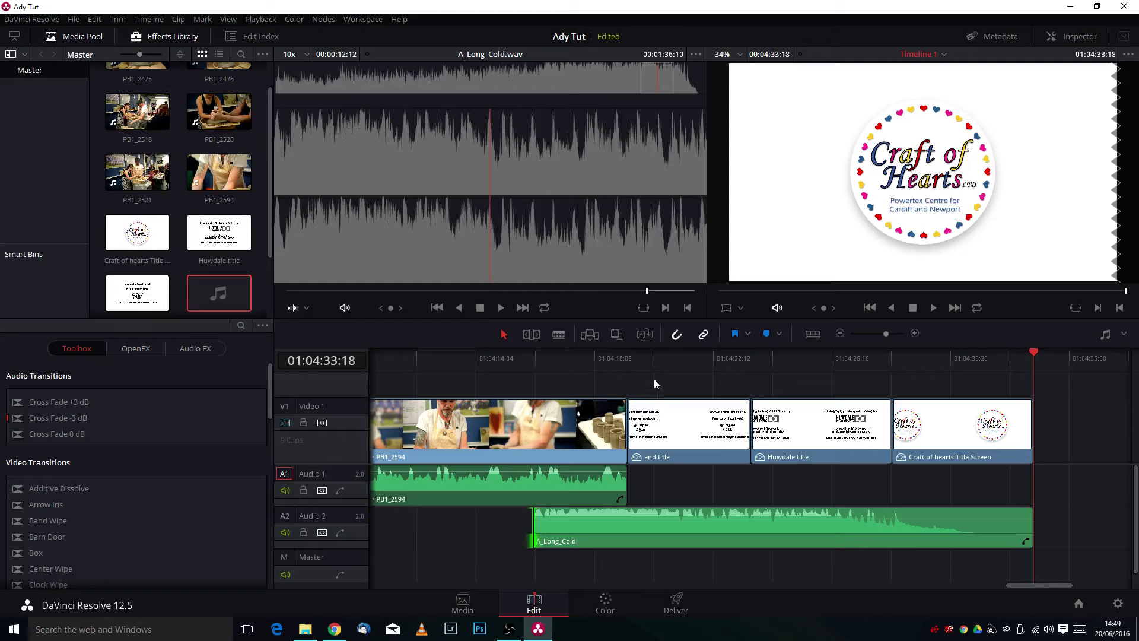
Add a volume keyframe of -39.97 at the start of the closing A_Long_Cold clip, at 01:04:16:05.
click(683, 538)
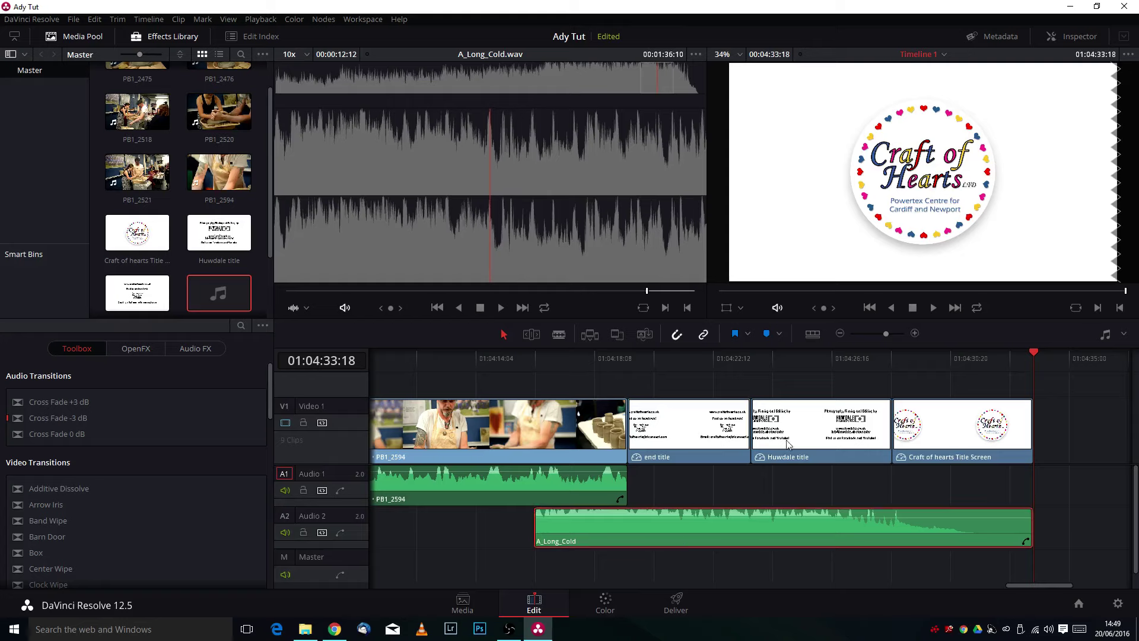
click(1074, 37)
click(533, 362)
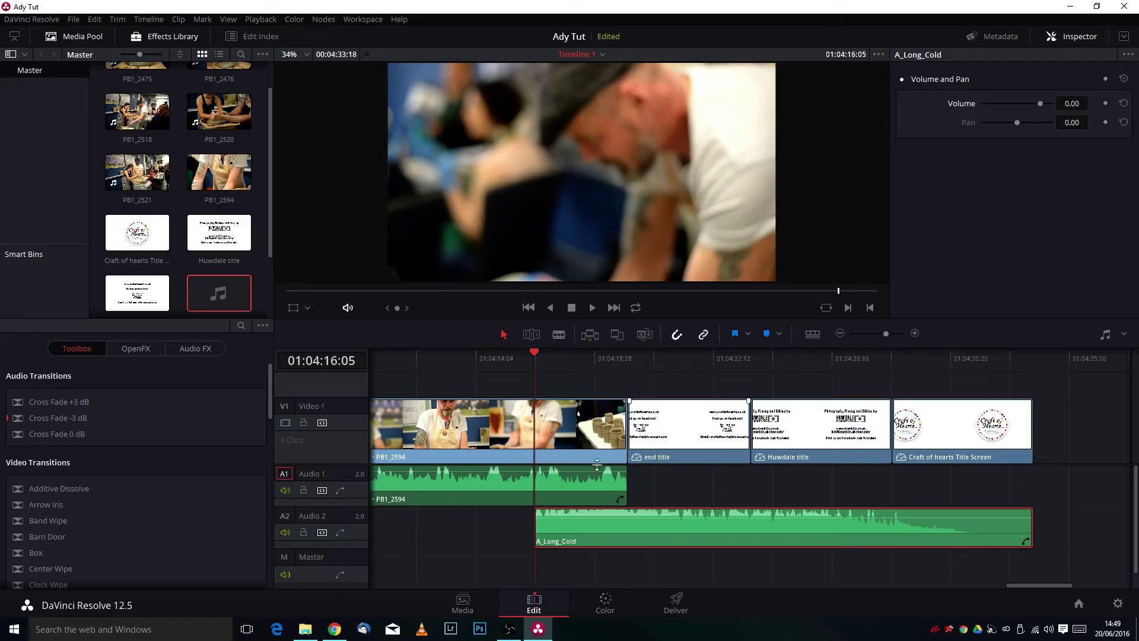
click(1105, 103)
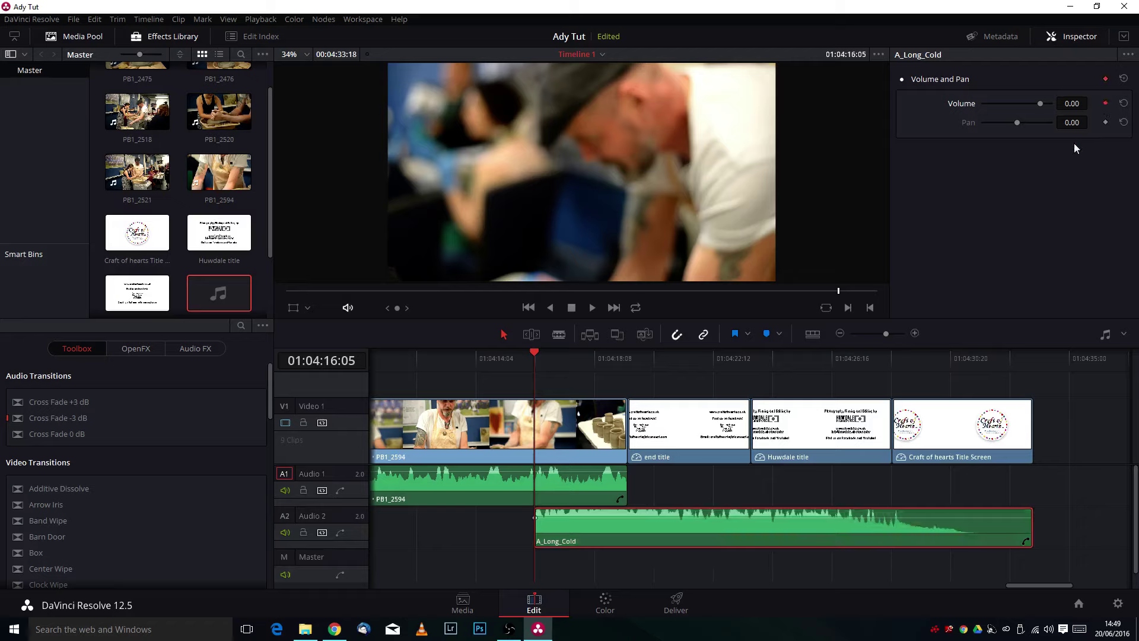
drag(1040, 103, 1016, 113)
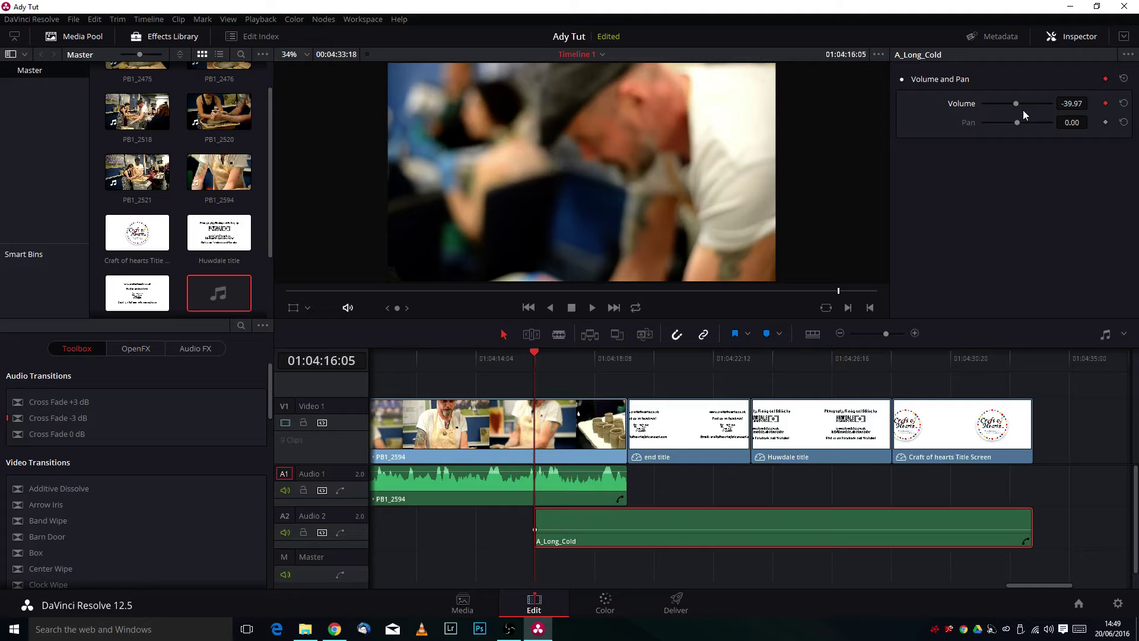
Keyframe the closing music's volume to 0 at 01:04:19:12, where the end title begins.
click(629, 357)
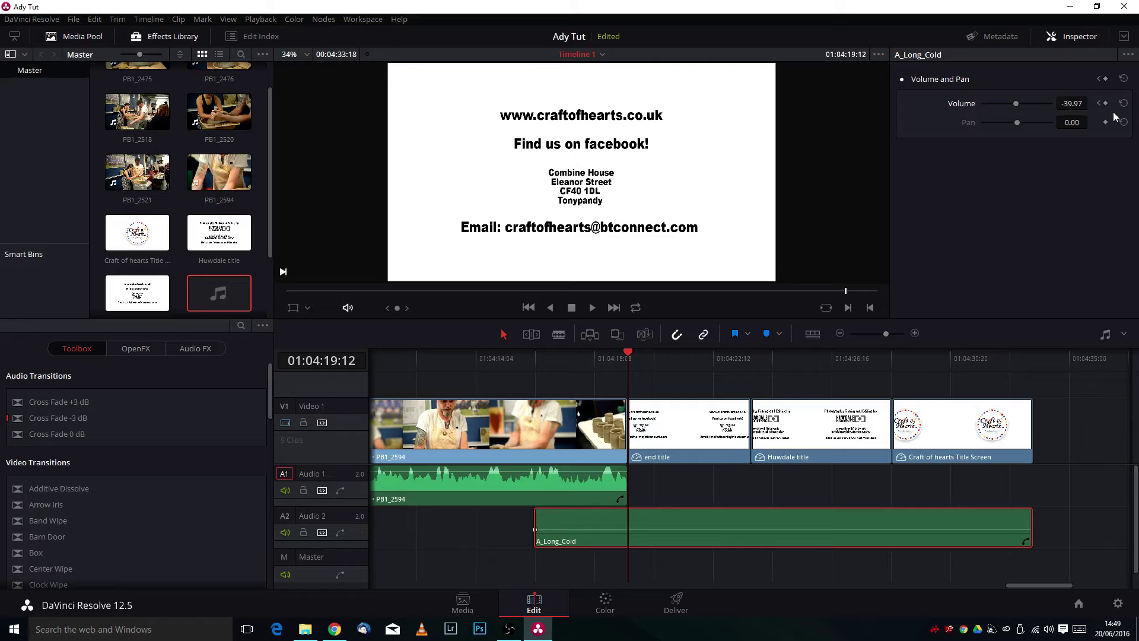
drag(1027, 108, 1037, 103)
click(1072, 103)
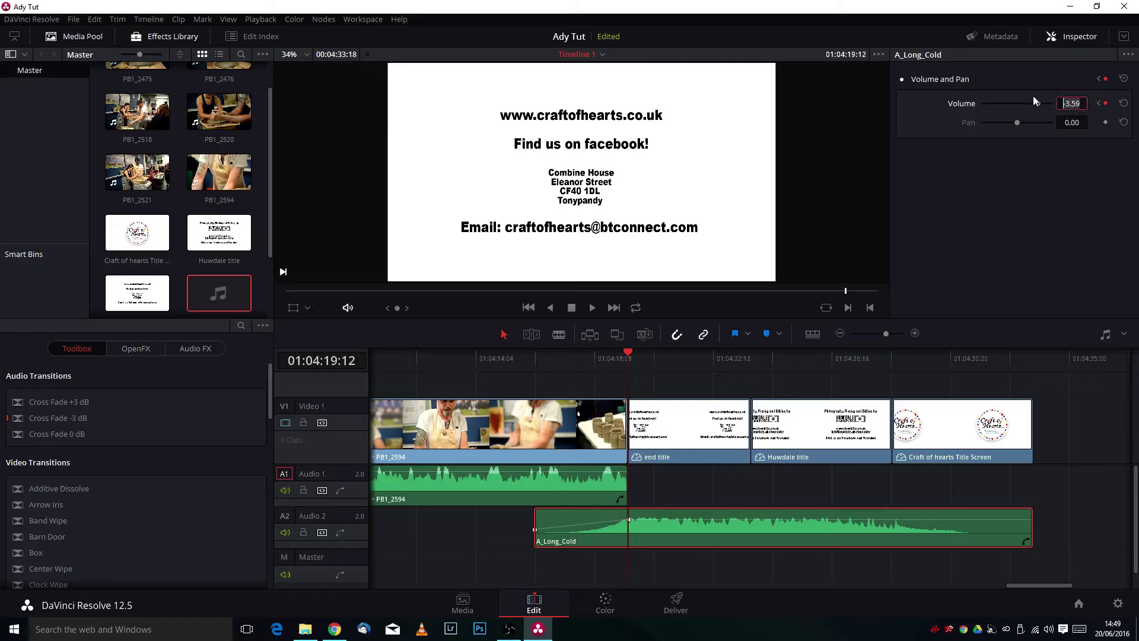
text(0)
key(Return)
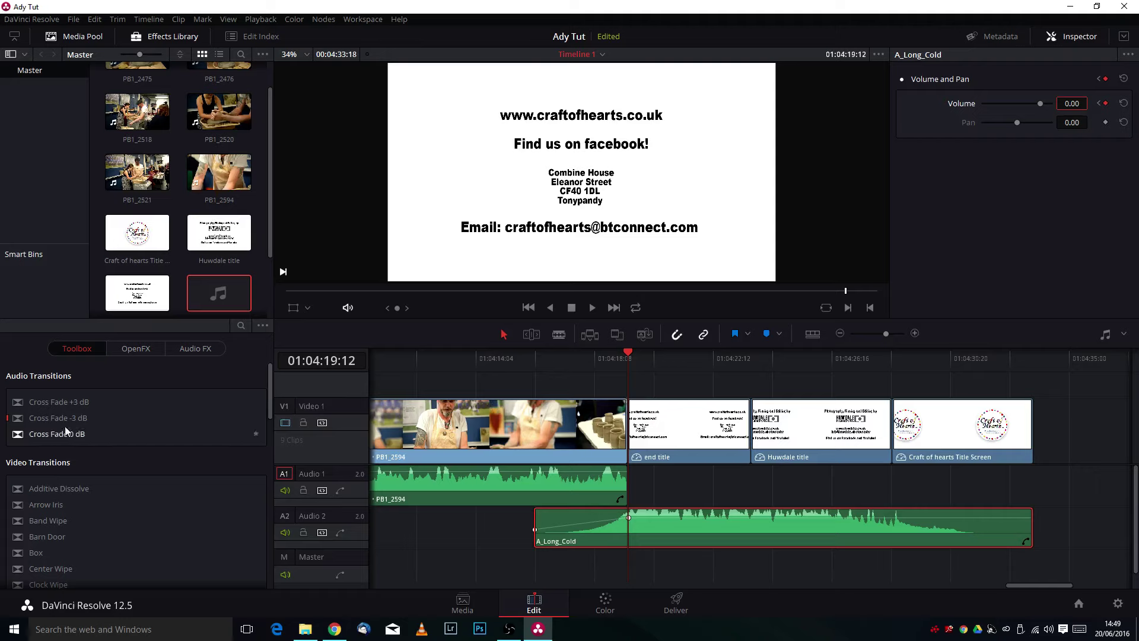
Add a Cross Fade 0 dB to the end of PB1_2594's audio and Cross Dissolves across the cuts between PB1_2594 and the three closing titles.
drag(58, 434, 617, 483)
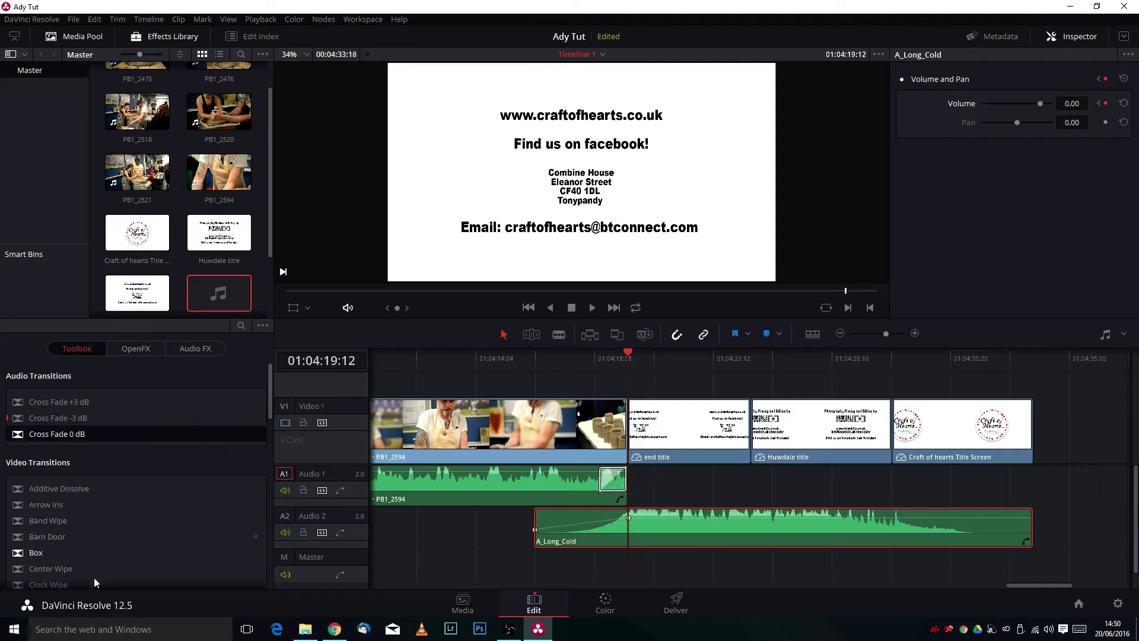
scroll(54, 564, down, 1)
double_click(62, 571)
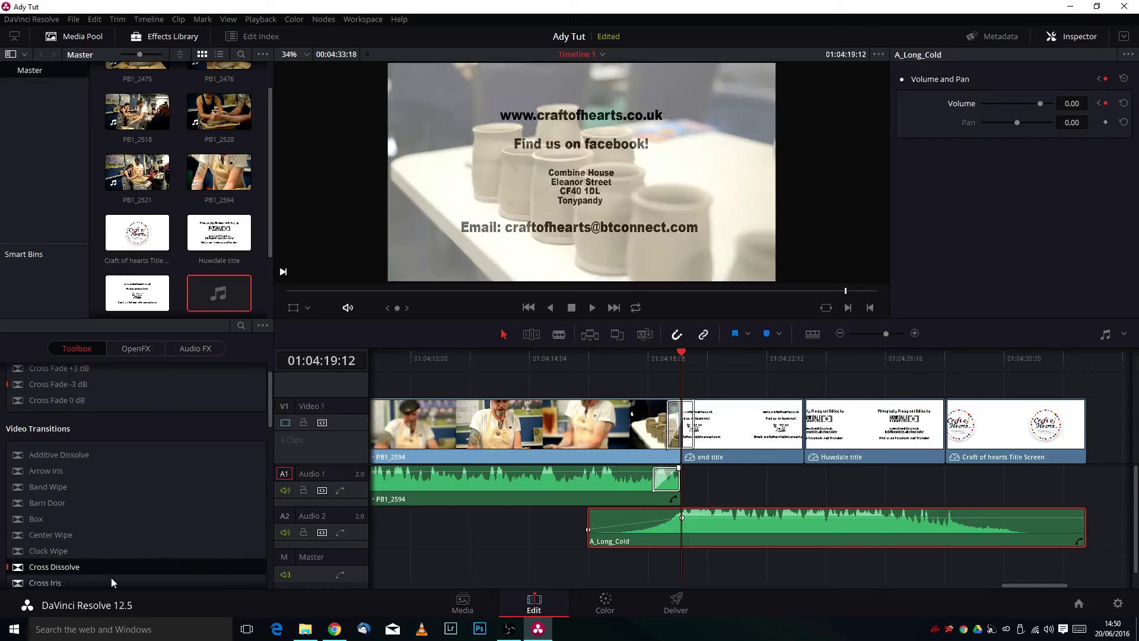
drag(89, 568, 804, 430)
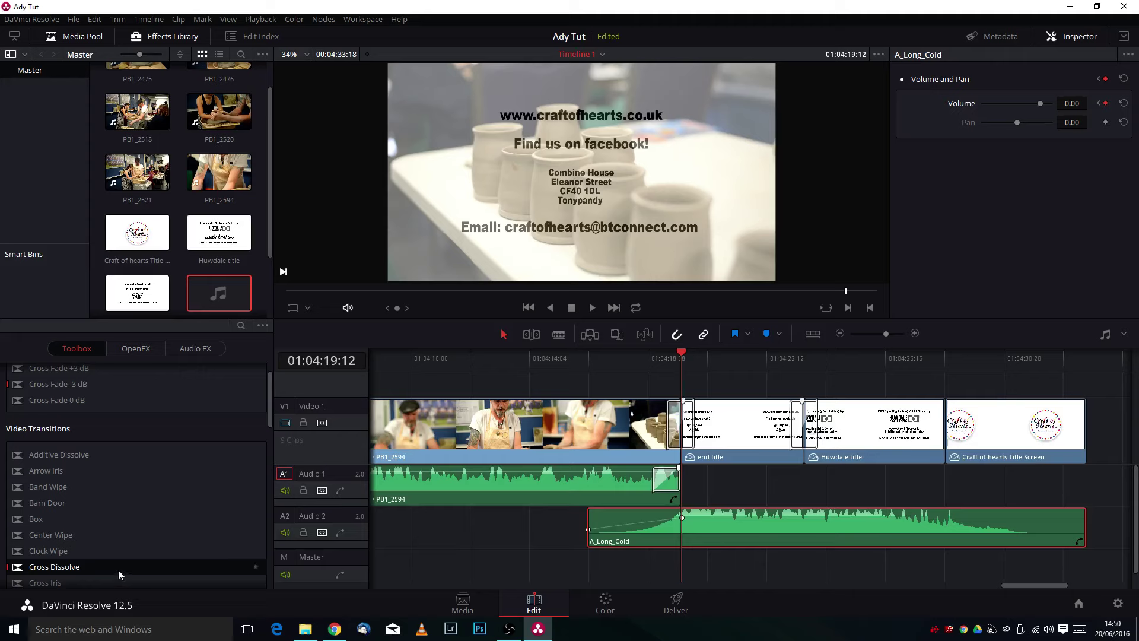
drag(119, 574, 990, 432)
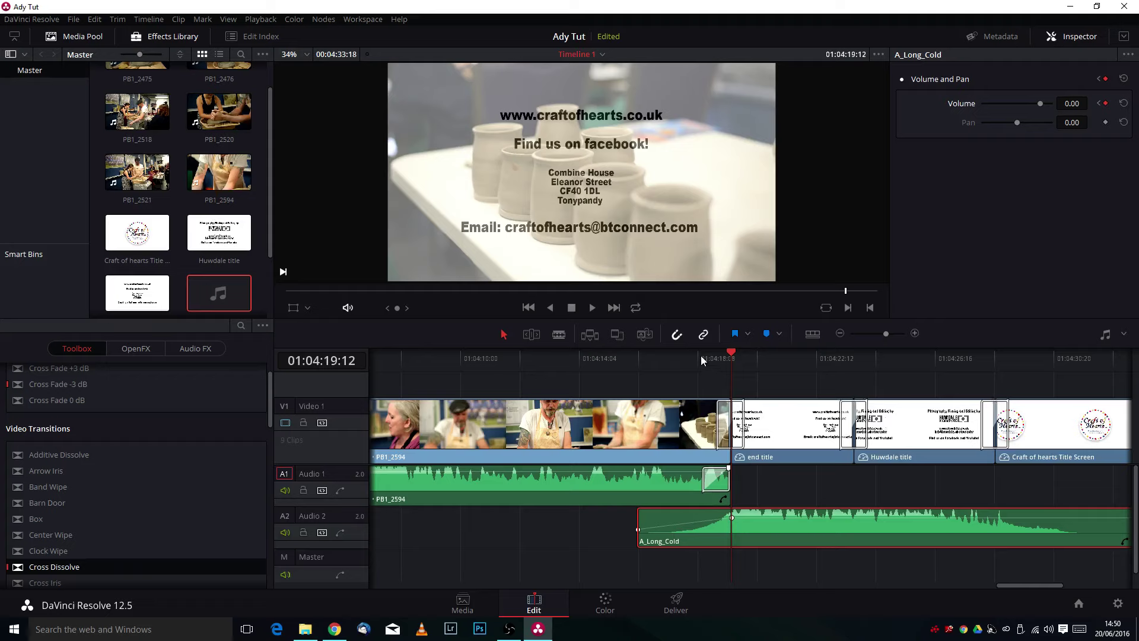
Play the closing section from 01:04:15:11 through the title transitions to check the music and dissolves.
drag(668, 358, 617, 362)
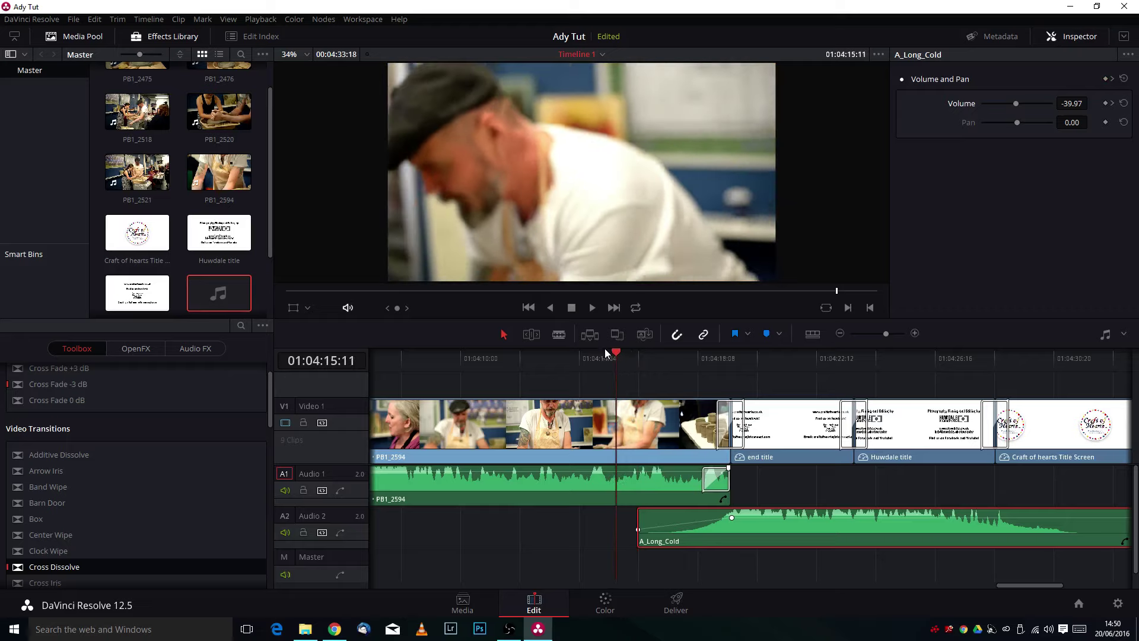
click(594, 307)
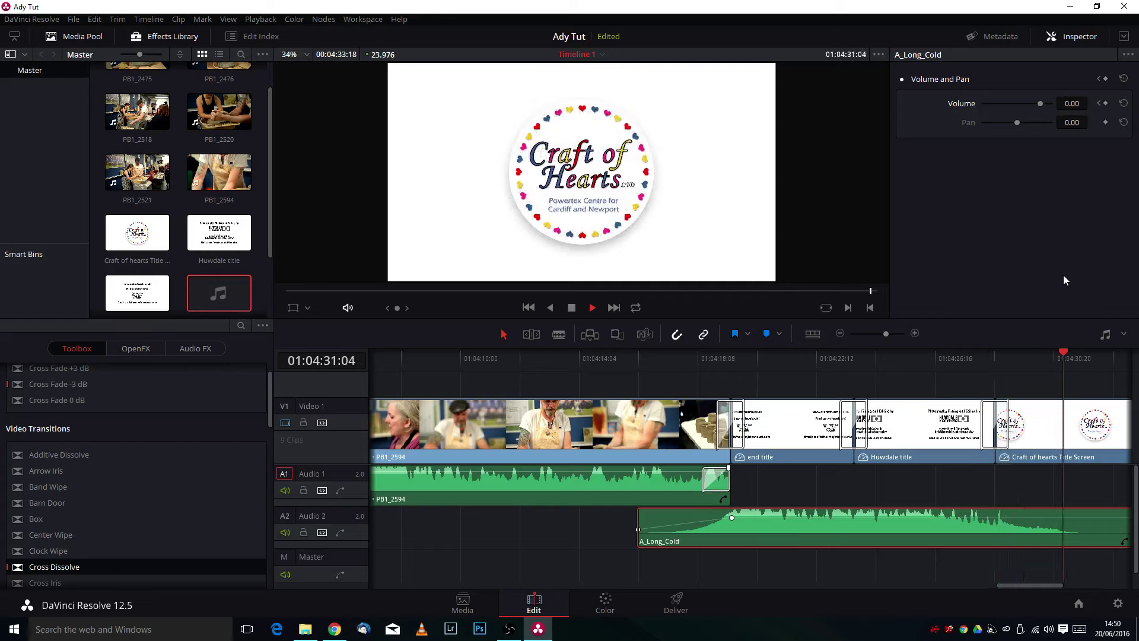
click(571, 307)
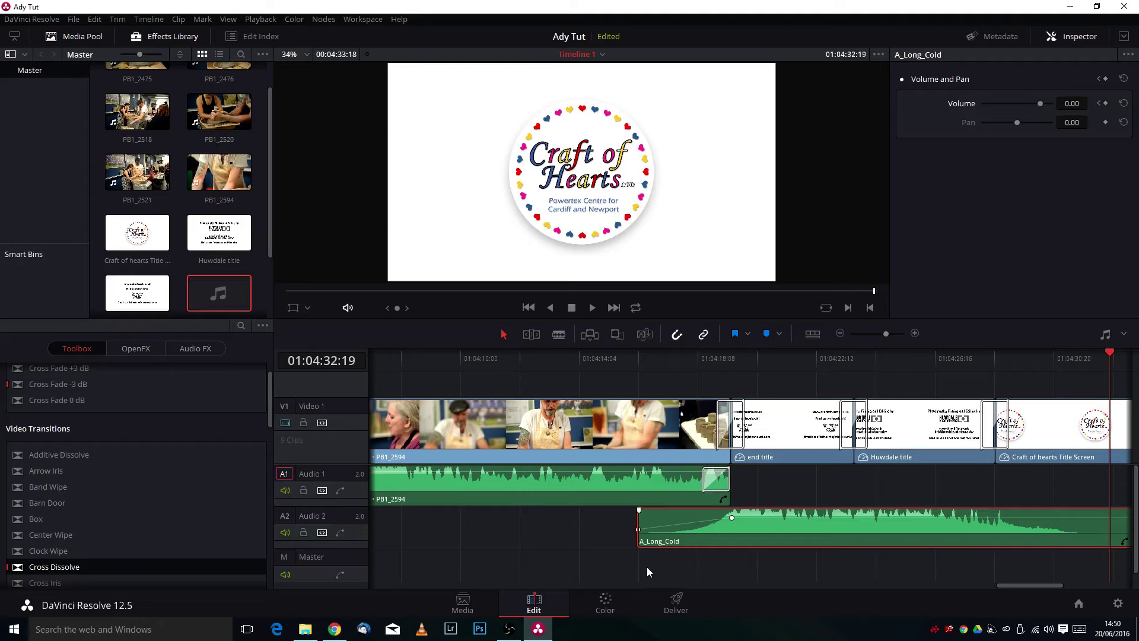
Review the edit from the start of the timeline and switch to the Color page.
click(840, 334)
click(840, 334)
drag(743, 586, 378, 619)
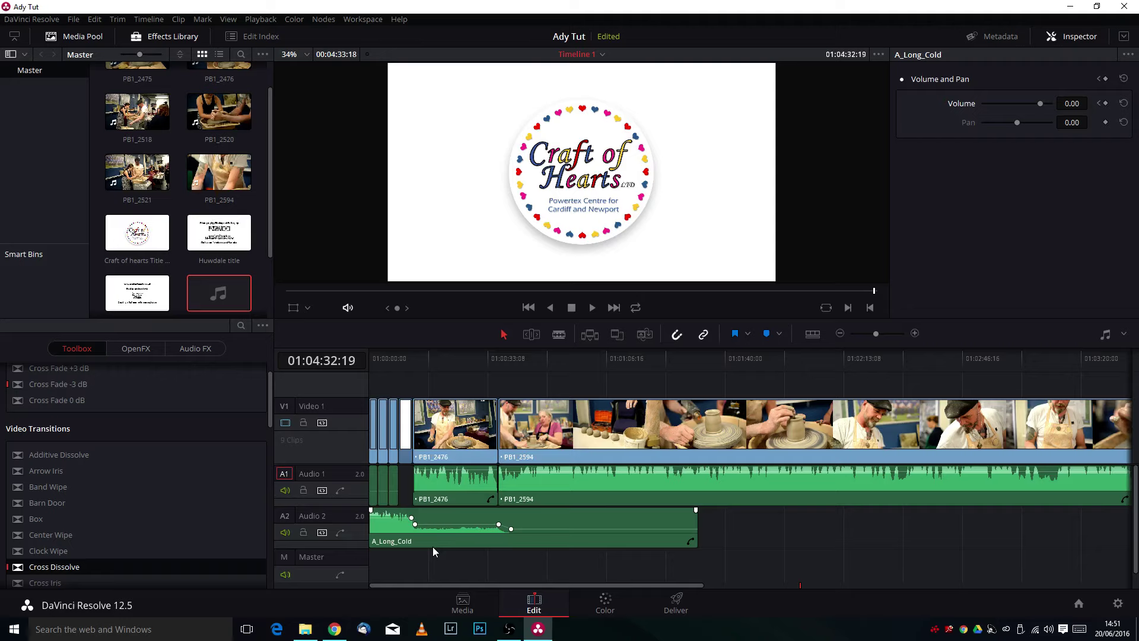
click(606, 603)
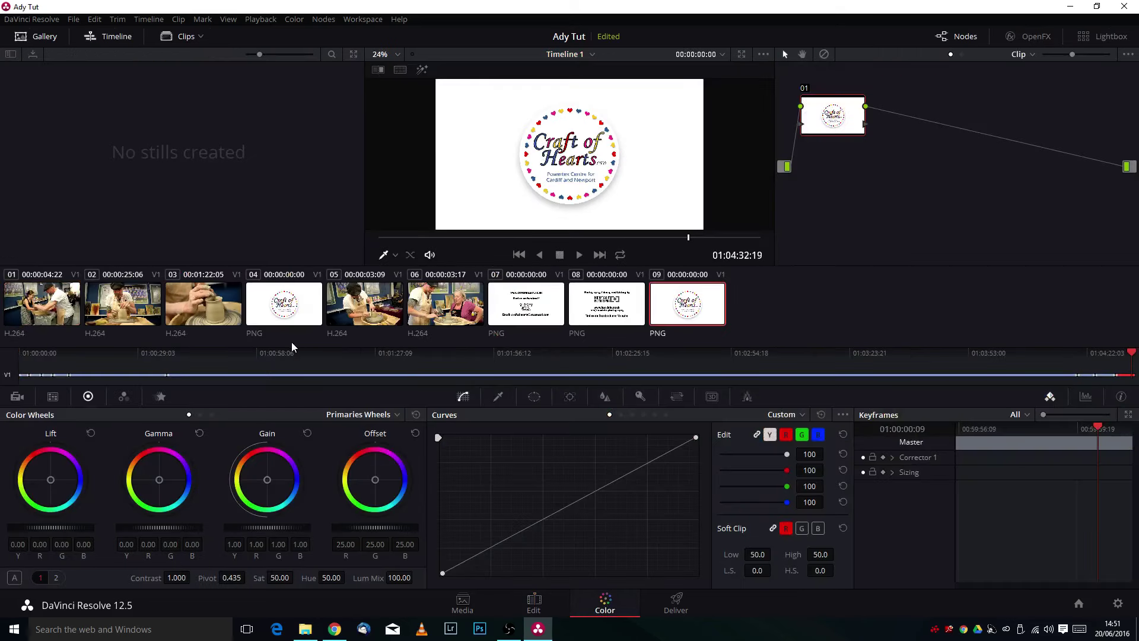
Go to 01:01:10:02 in clip 06 and set its primary Gain to 0.93 and Lift to 0.04.
click(467, 300)
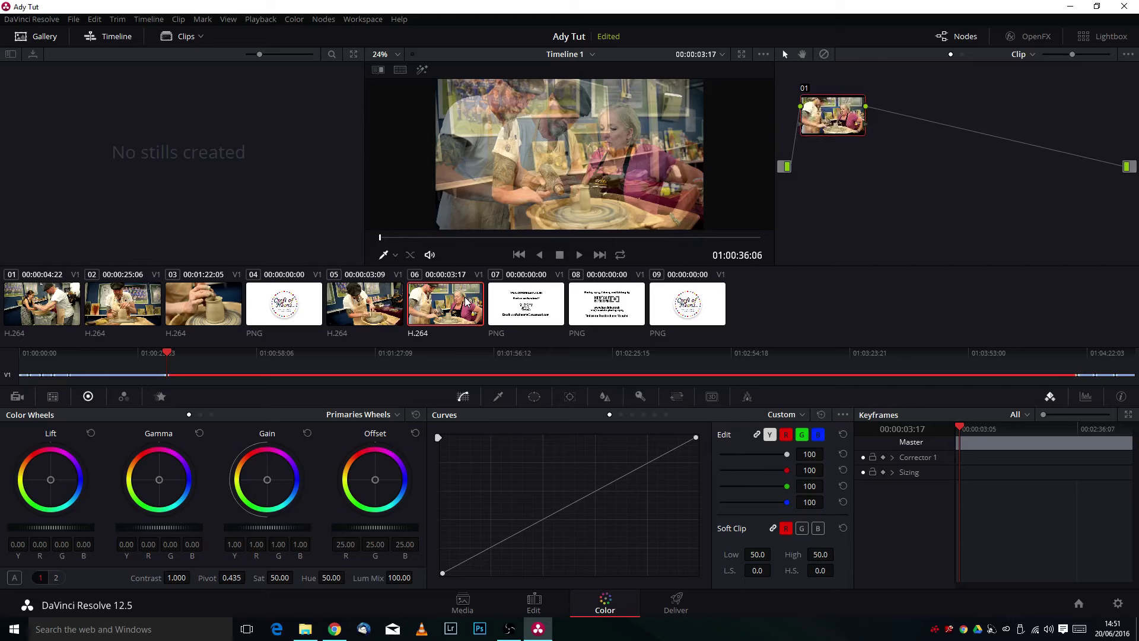
drag(177, 367, 306, 350)
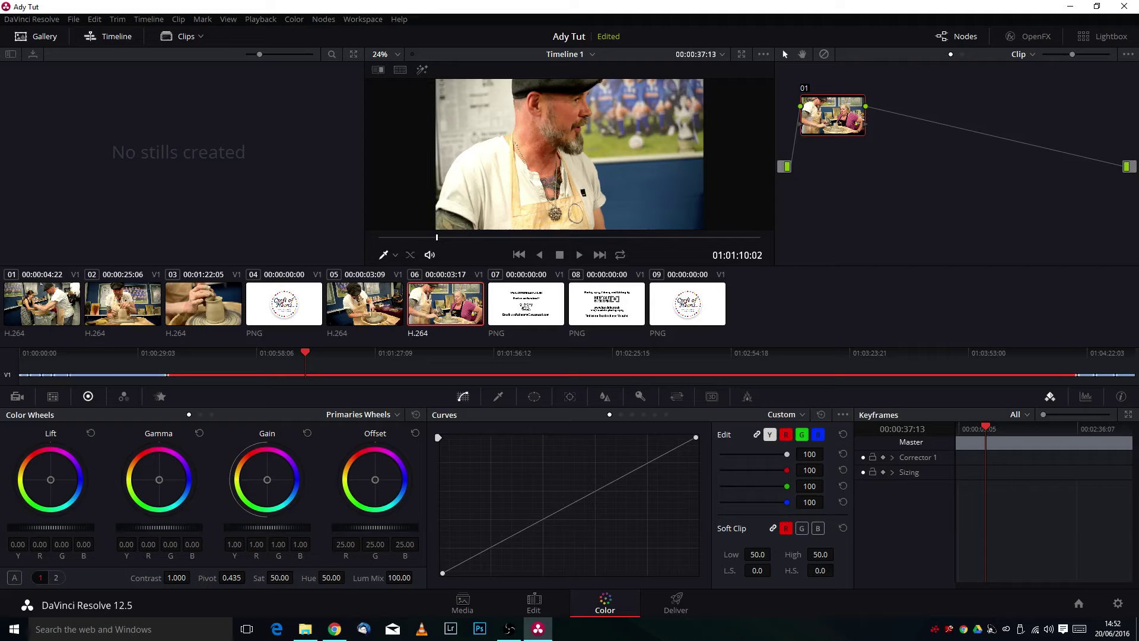
drag(267, 527, 245, 527)
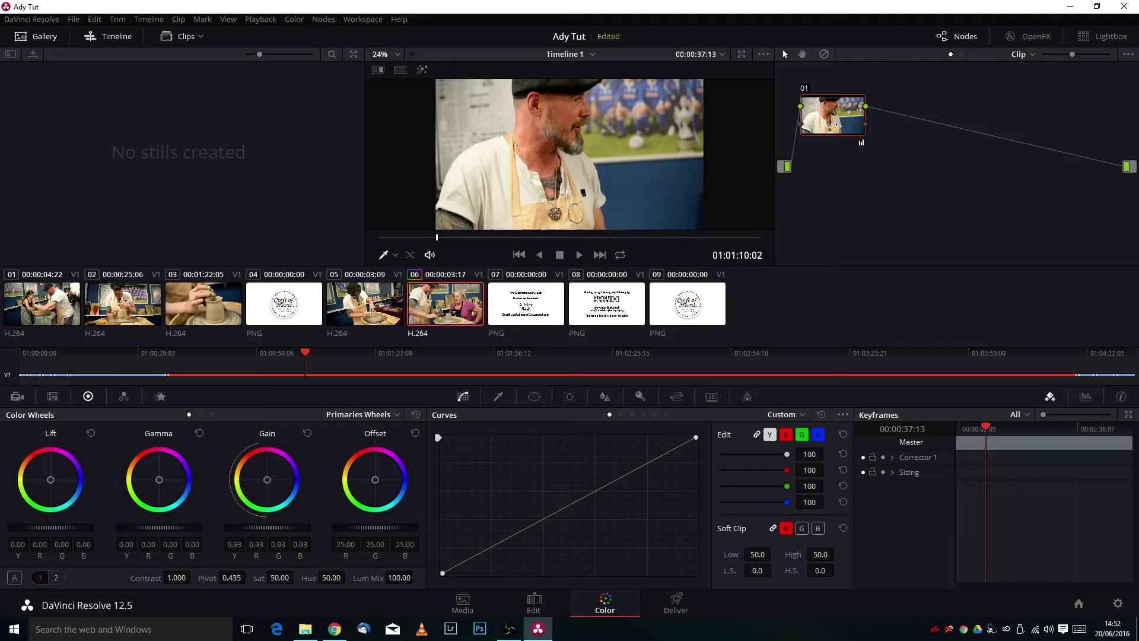
drag(50, 527, 62, 527)
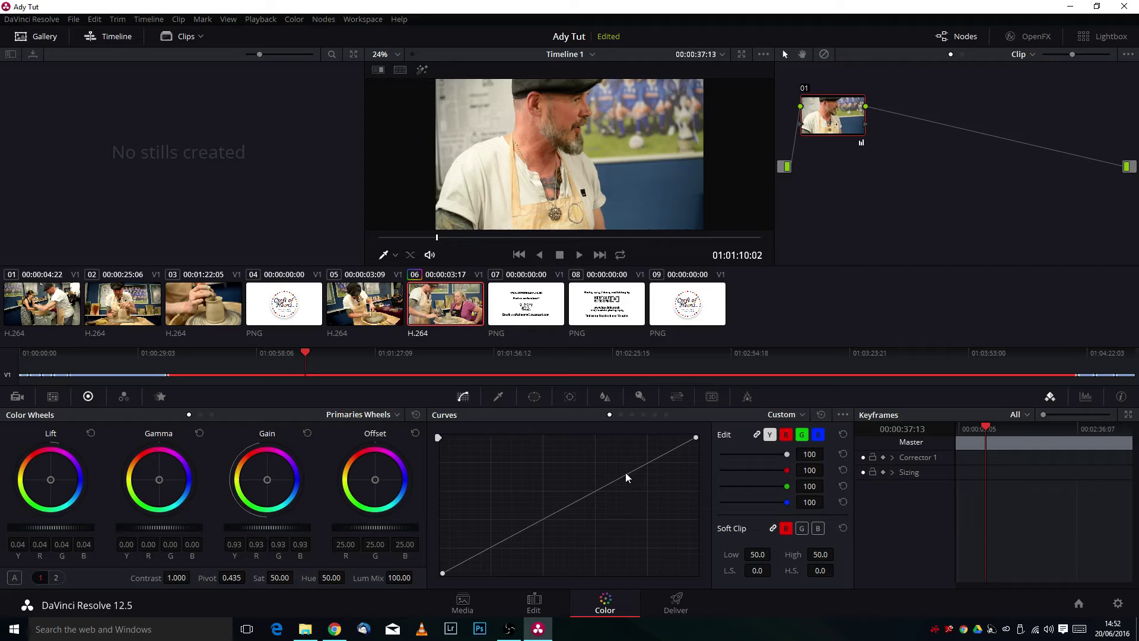
Shape clip 06's custom curve into a gentle S by raising the highlights and lowering the shadows.
drag(623, 478, 618, 470)
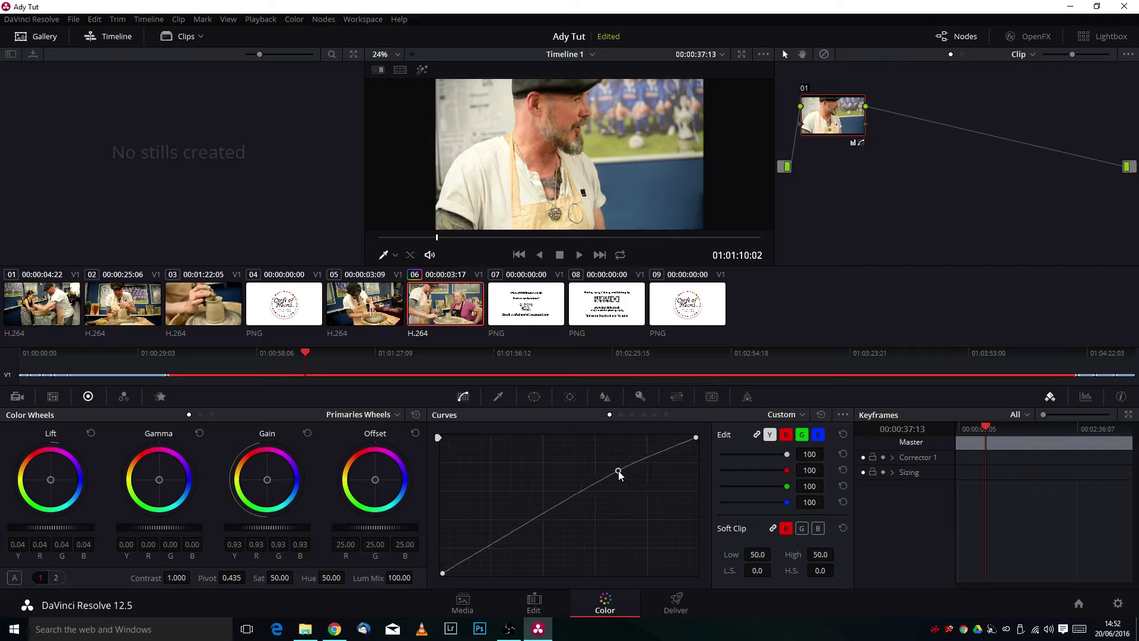
drag(504, 541, 507, 547)
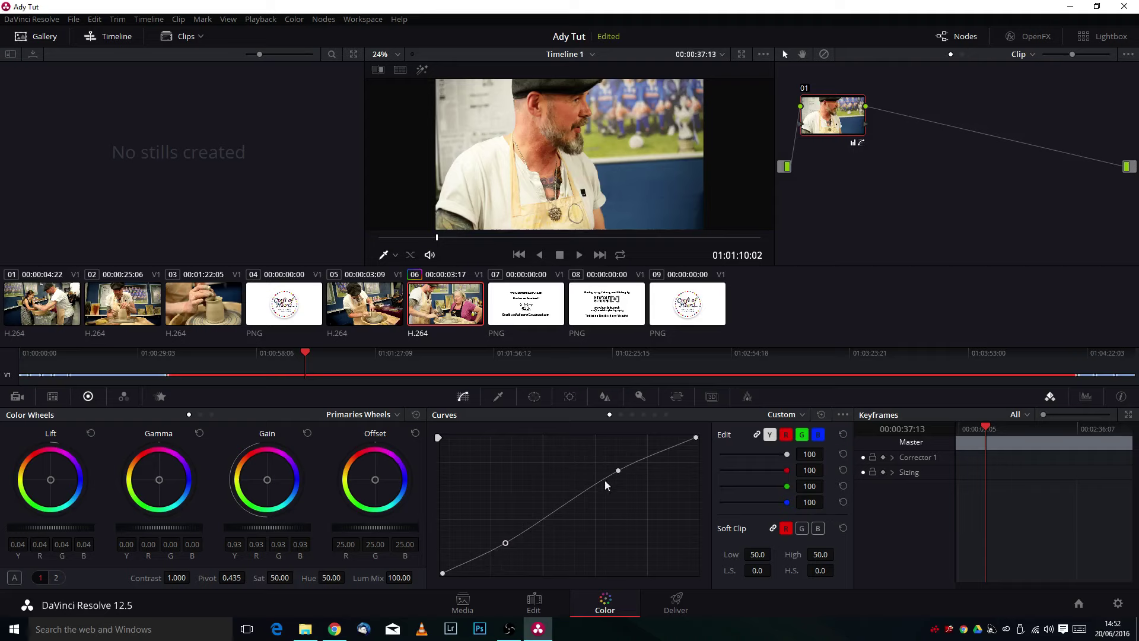
click(442, 574)
drag(445, 578, 441, 574)
Go to 01:00:03:04 in clip 02 and set its Gamma to 0.02, Lift to 0.05 and Gain to 0.91.
click(125, 316)
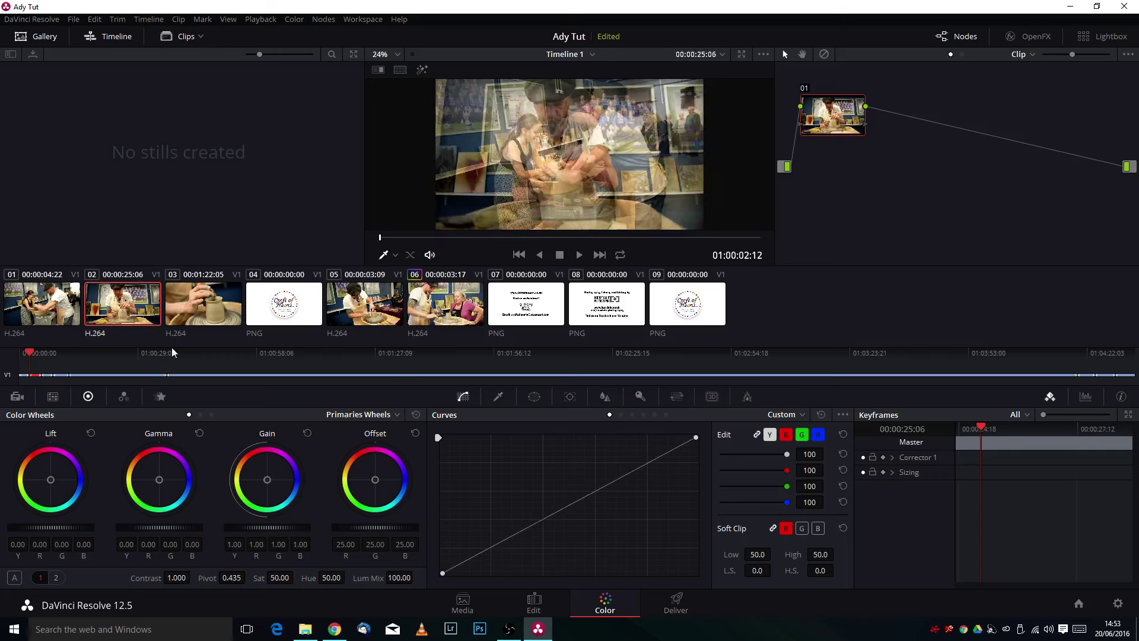
click(32, 355)
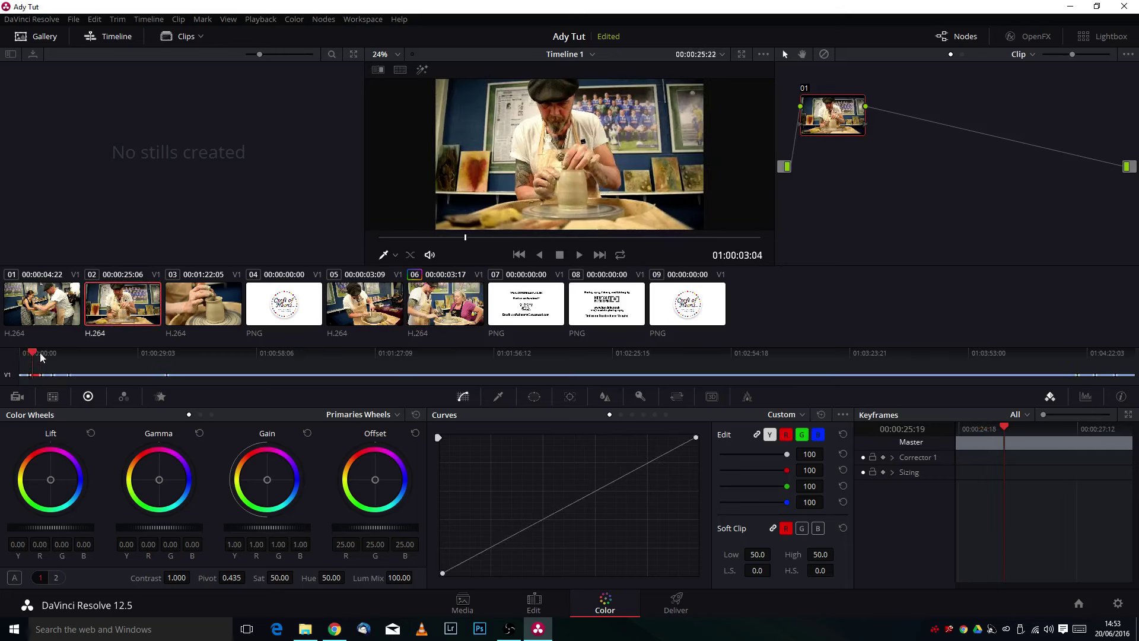
drag(159, 532, 176, 527)
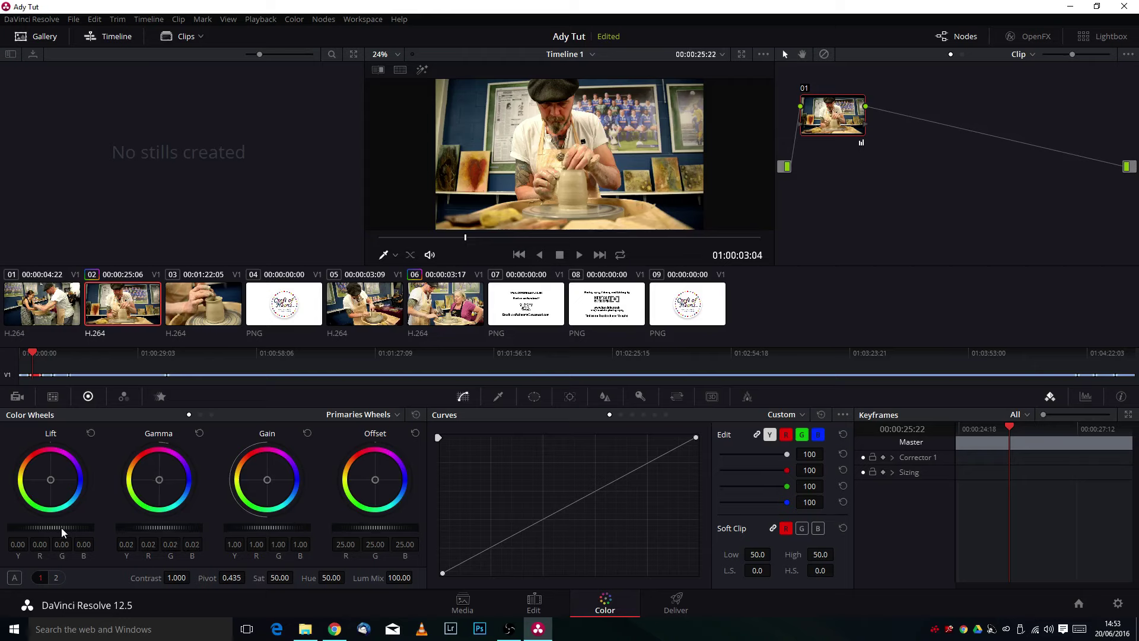
drag(55, 527, 58, 527)
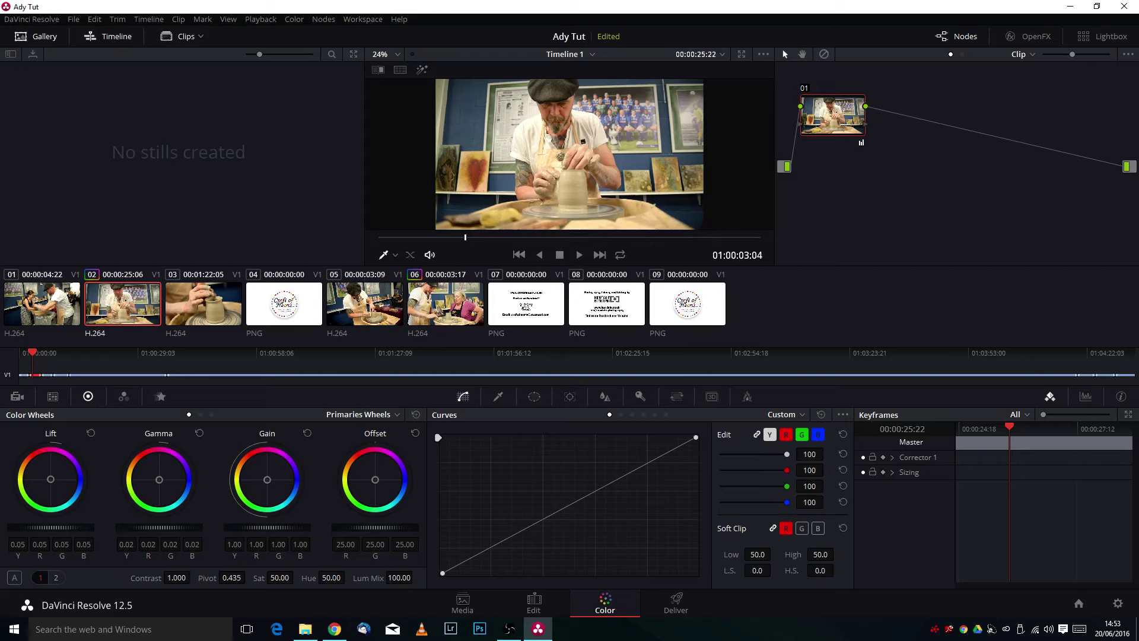
drag(267, 527, 252, 527)
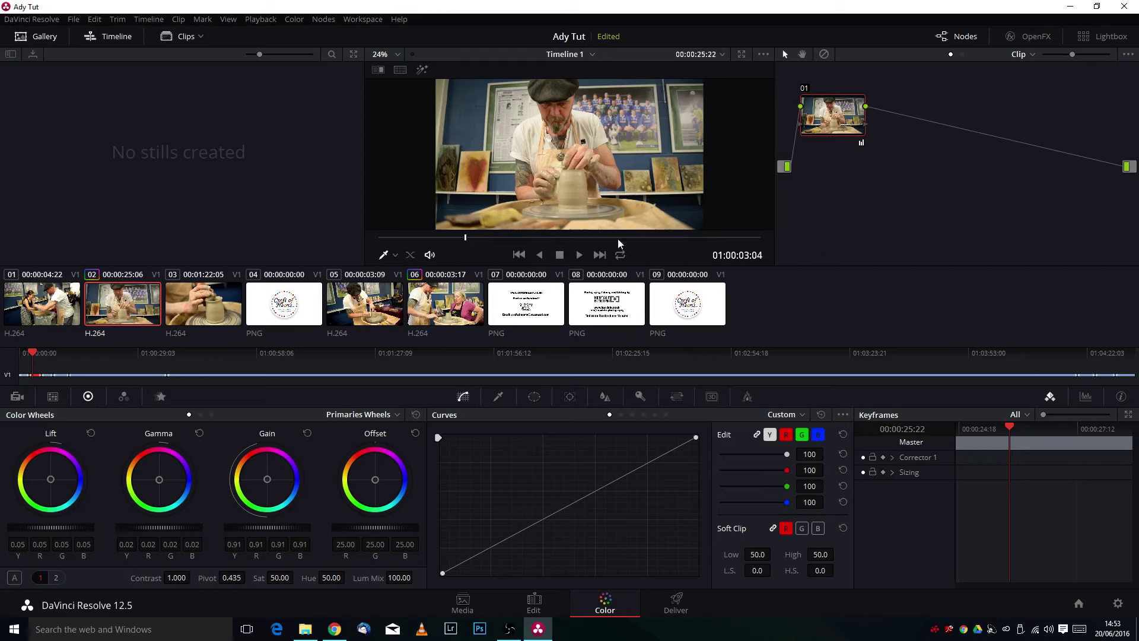
Give clip 02 a gentle S-shaped custom curve and refine its Lift to 0.04 and Gain to 0.85.
drag(623, 472, 625, 464)
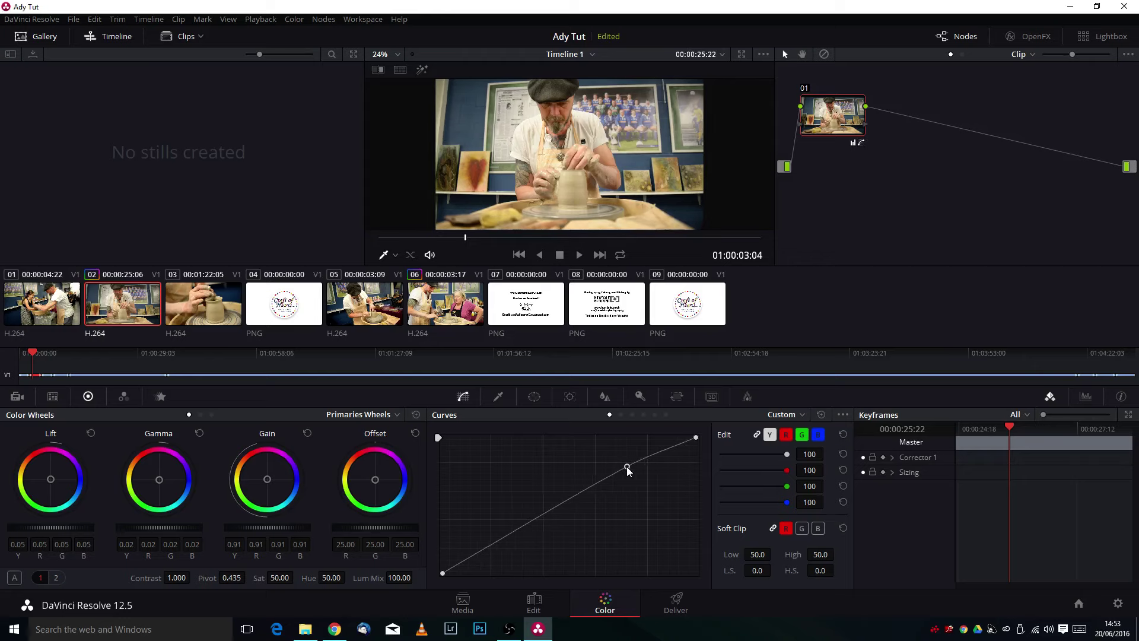
drag(515, 539, 511, 543)
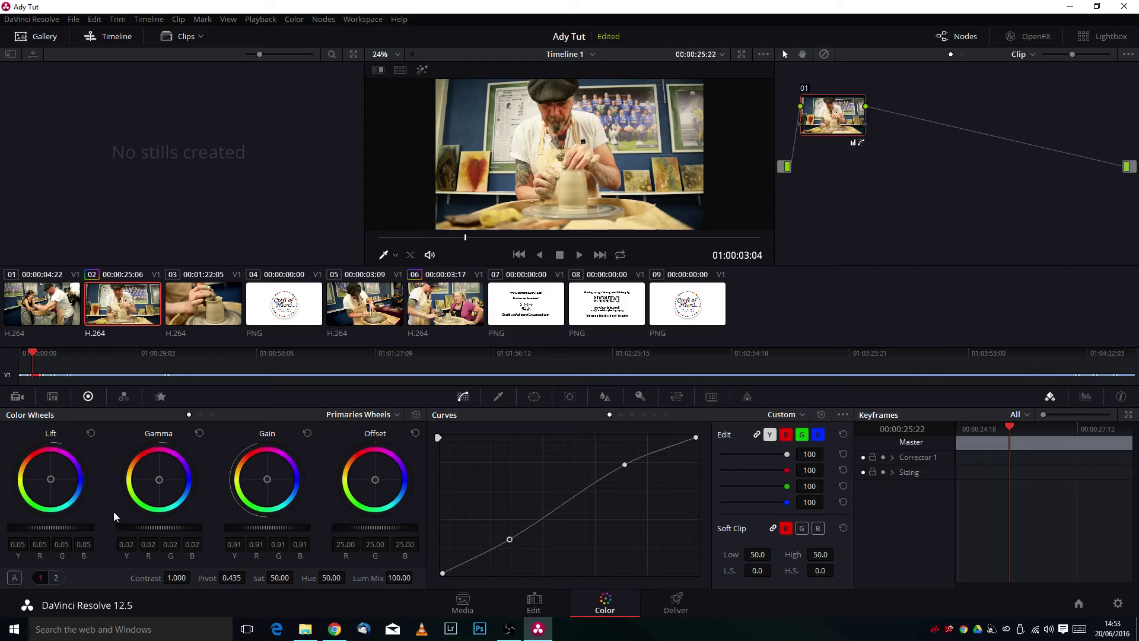
drag(52, 528, 36, 527)
mouse_move(289, 530)
mouse_down()
mouse_move(255, 530)
mouse_move(302, 534)
mouse_up()
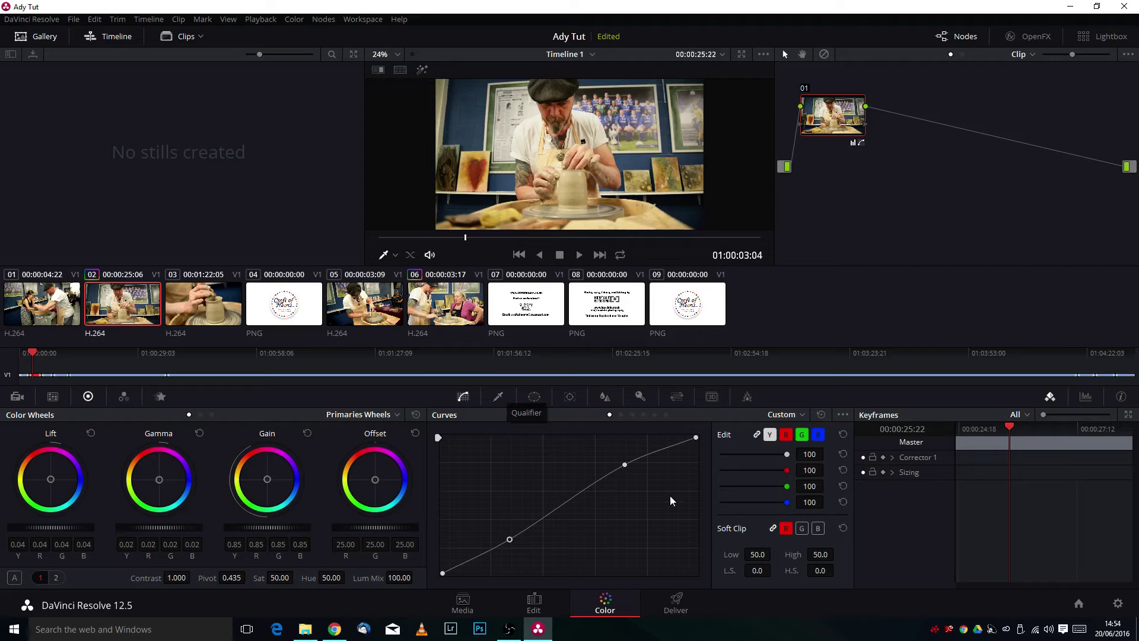
Switch to the Deliver page, choose the YouTube 1080p render preset and review its video settings.
click(676, 601)
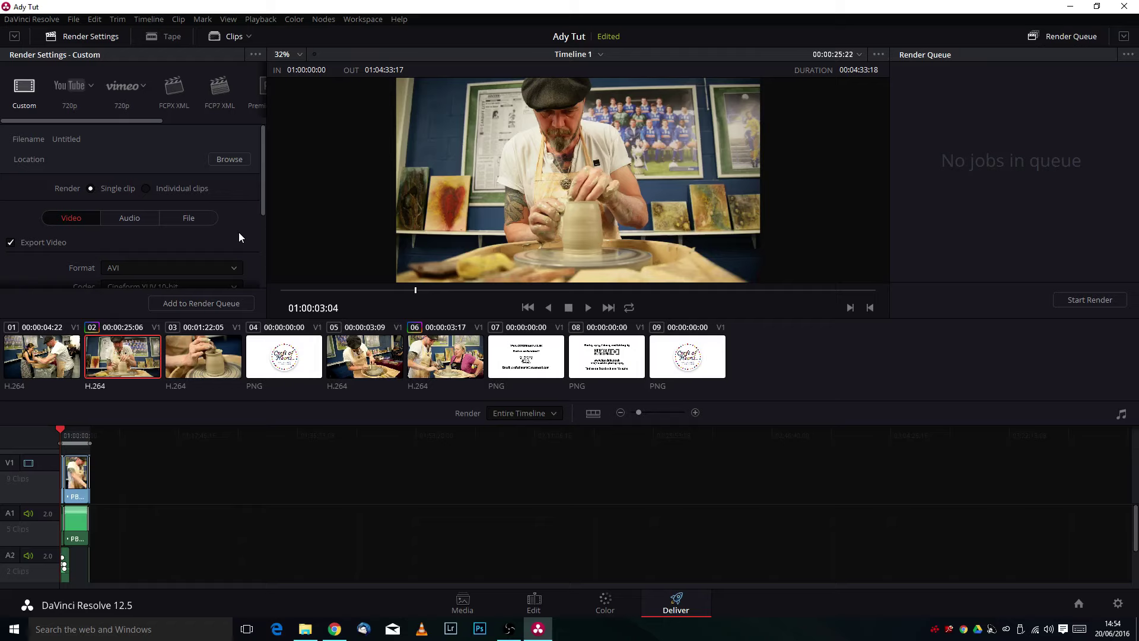
click(75, 90)
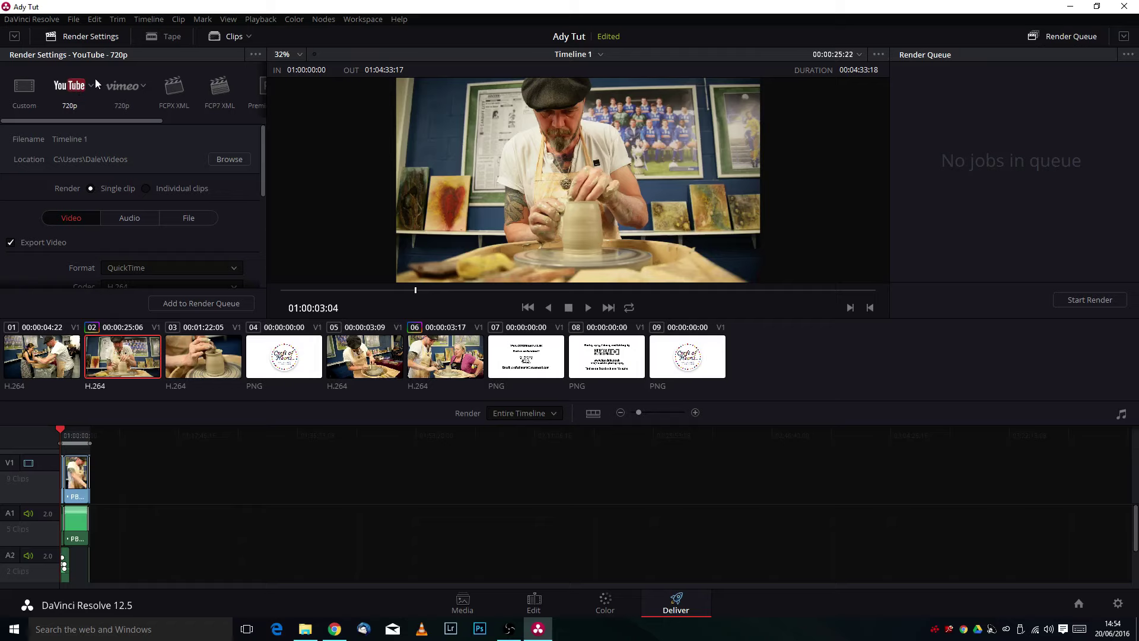
click(94, 80)
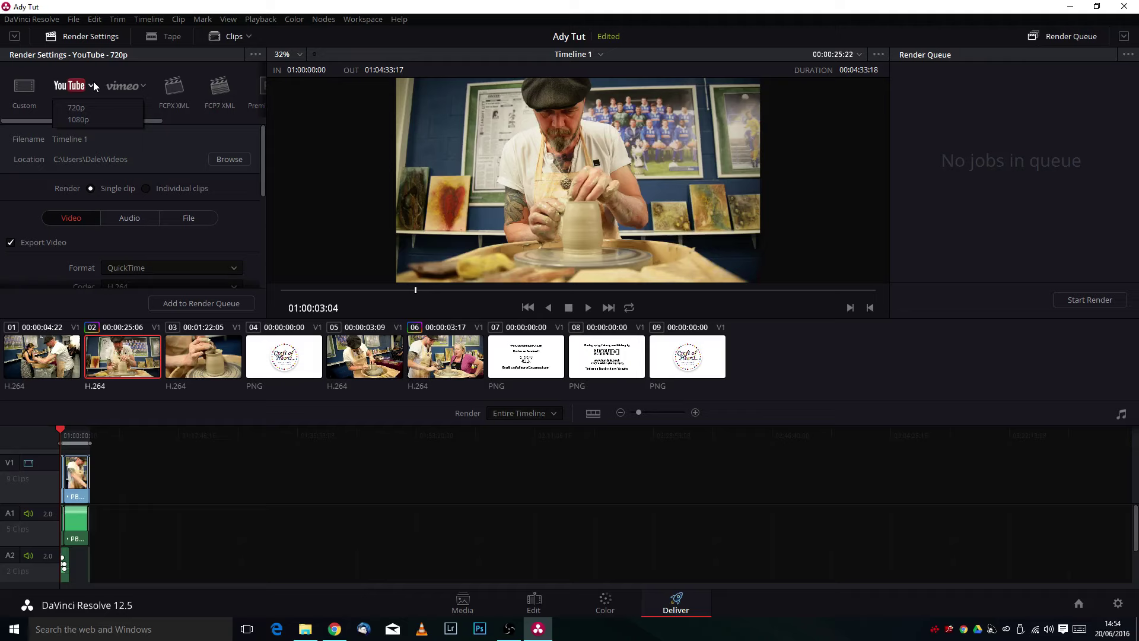
click(79, 120)
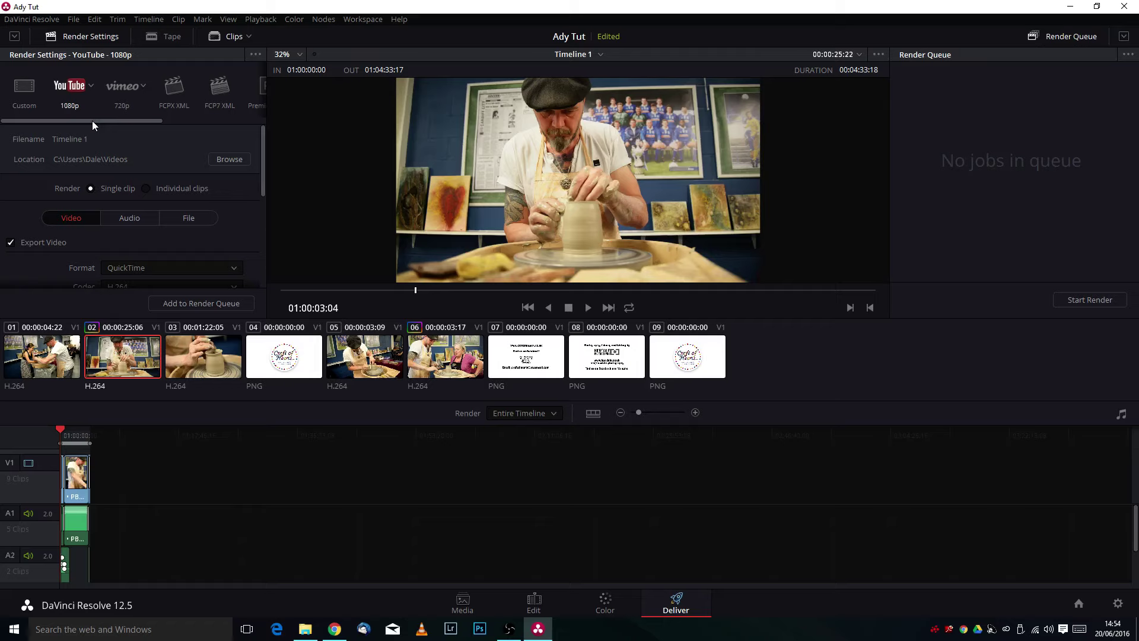
scroll(163, 213, down, 2)
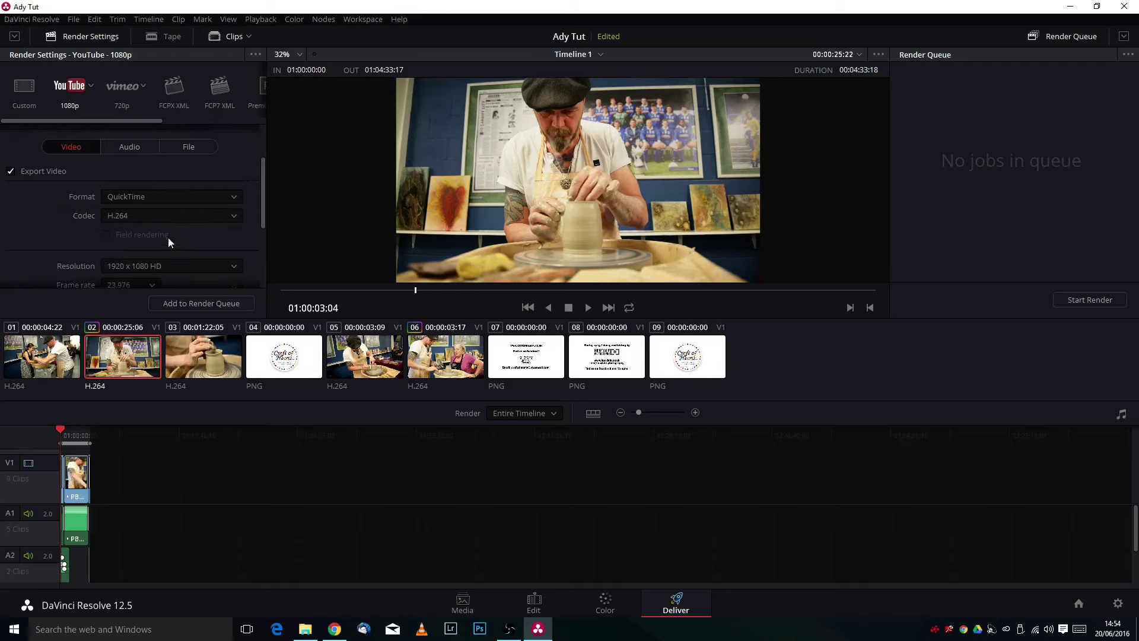
scroll(111, 246, down, 4)
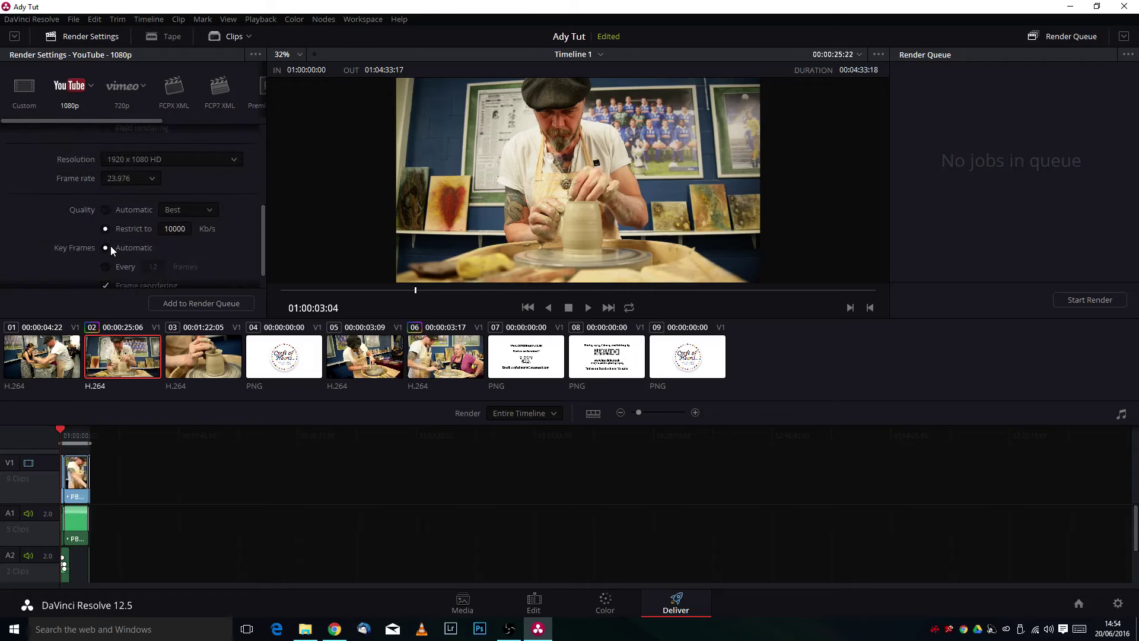
scroll(113, 244, up, 6)
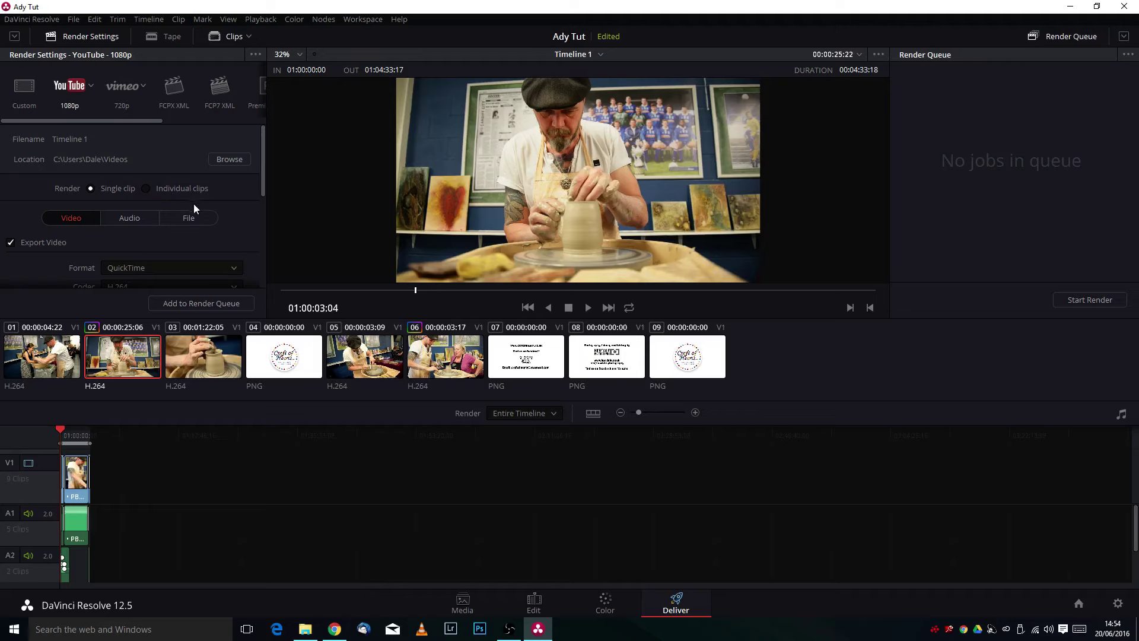
Set the render's custom file name to "Ady tuts".
click(172, 218)
scroll(172, 215, down, 1)
click(142, 245)
drag(143, 245, 73, 232)
text(Ady tuts)
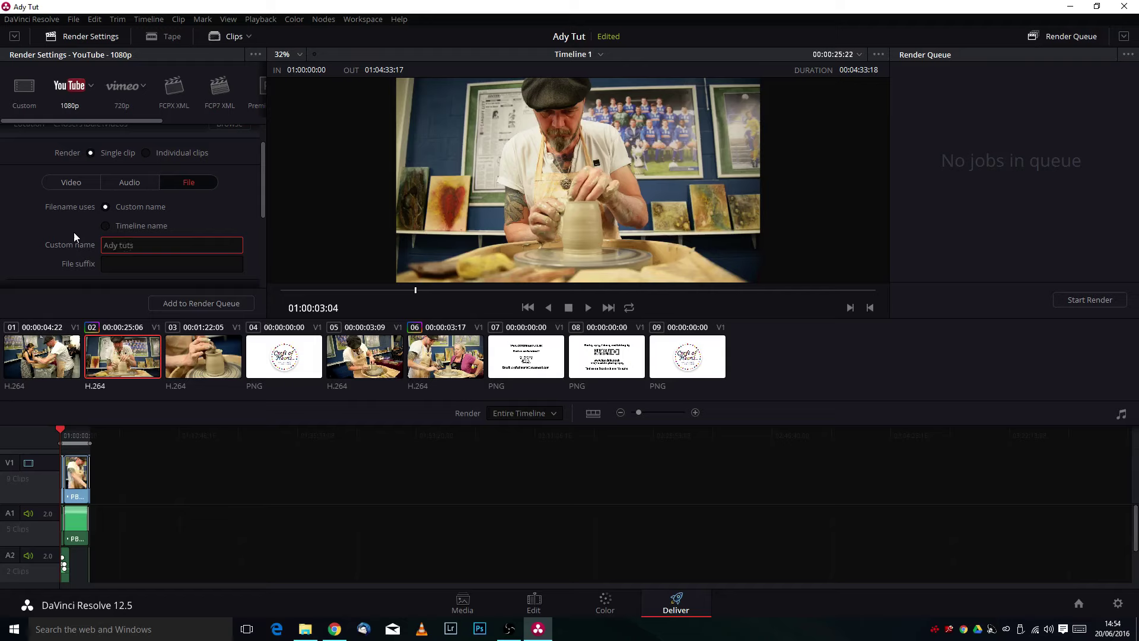
Check the remaining file settings, add the entire timeline to the render queue and start rendering.
scroll(127, 239, down, 5)
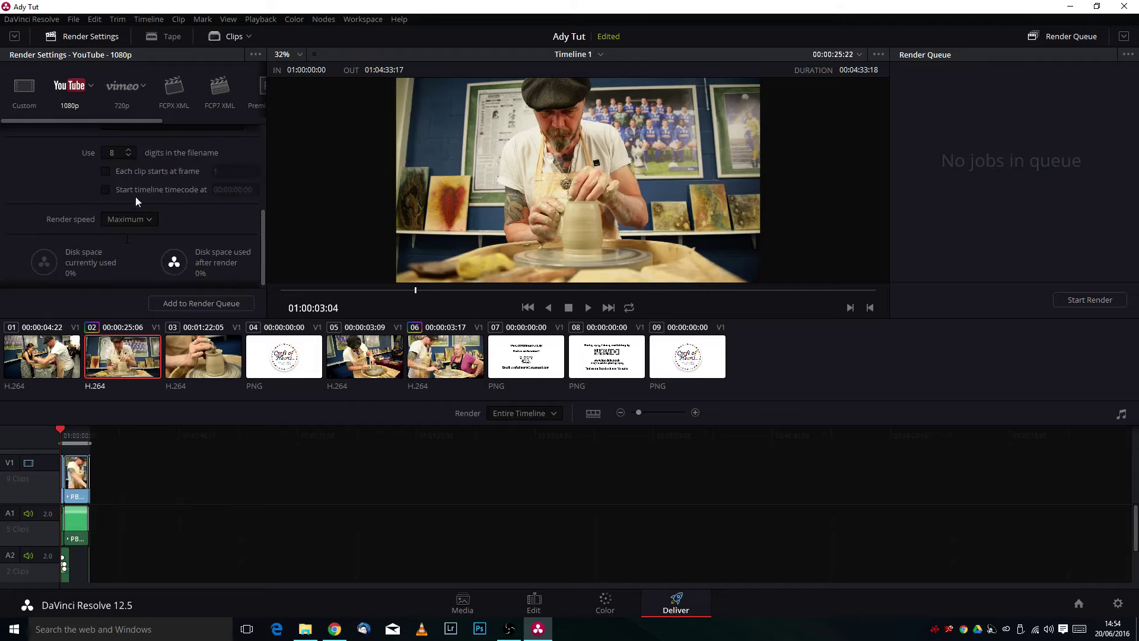
scroll(137, 209, up, 5)
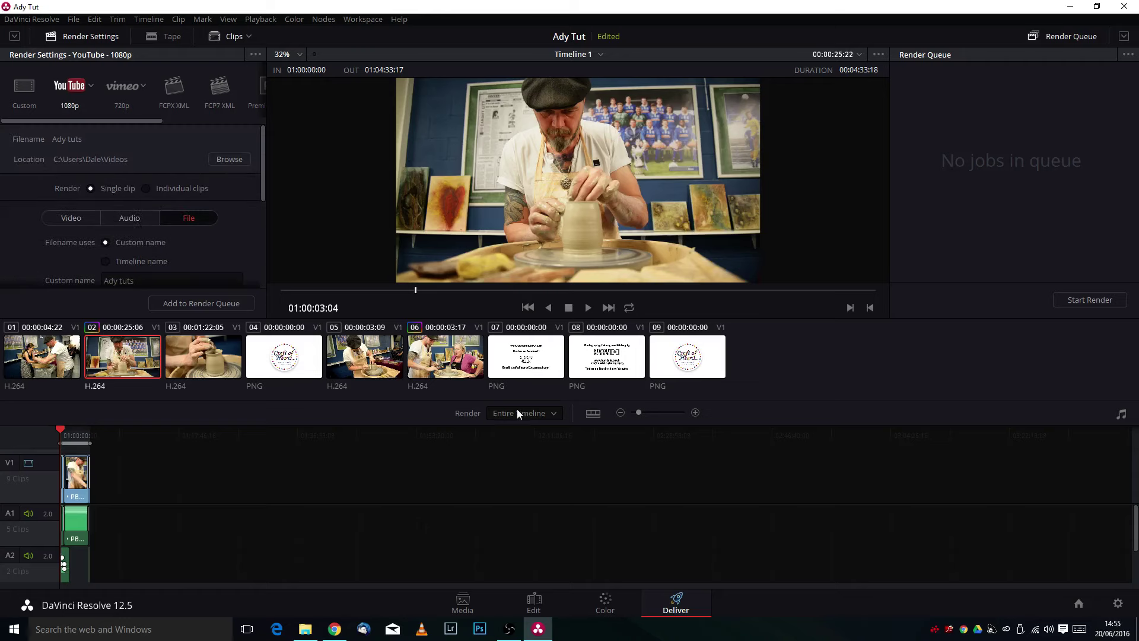
click(246, 302)
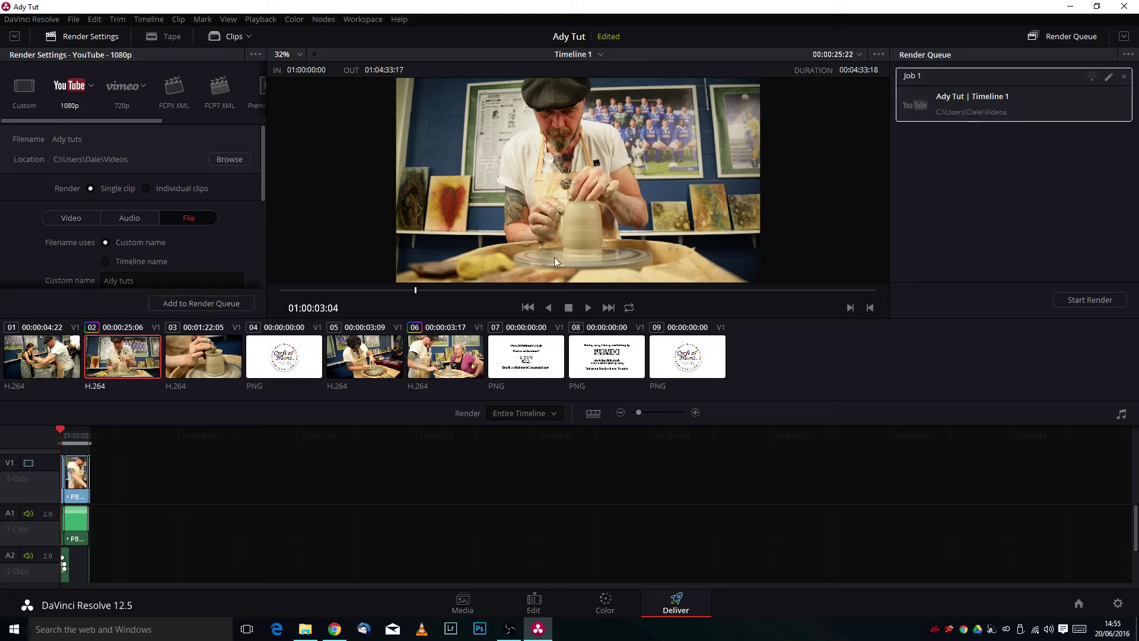
click(1085, 301)
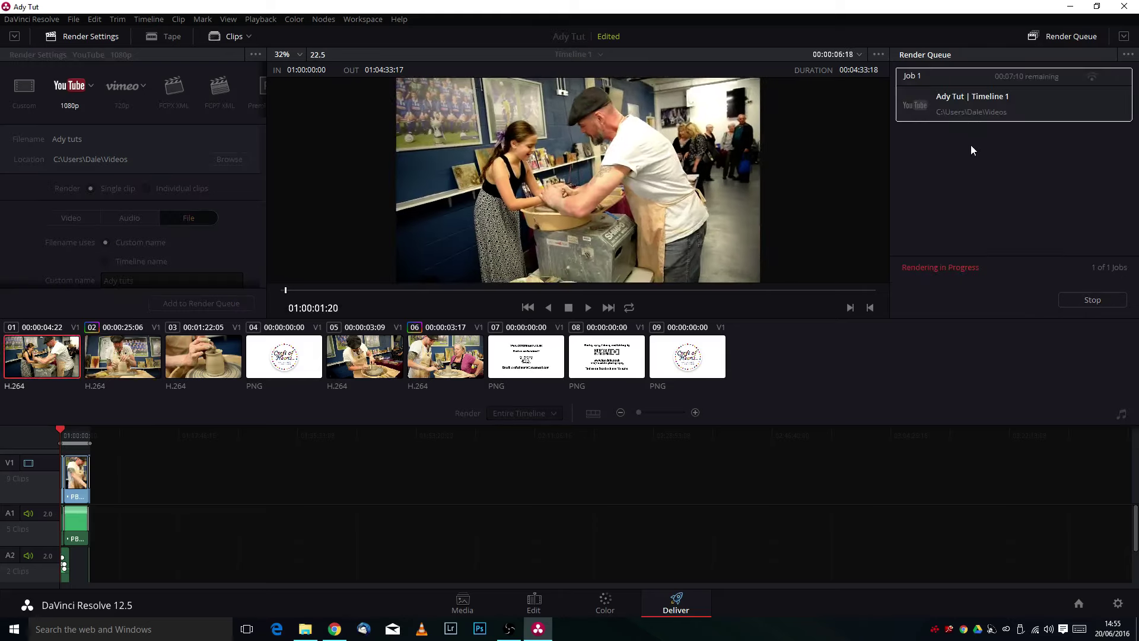